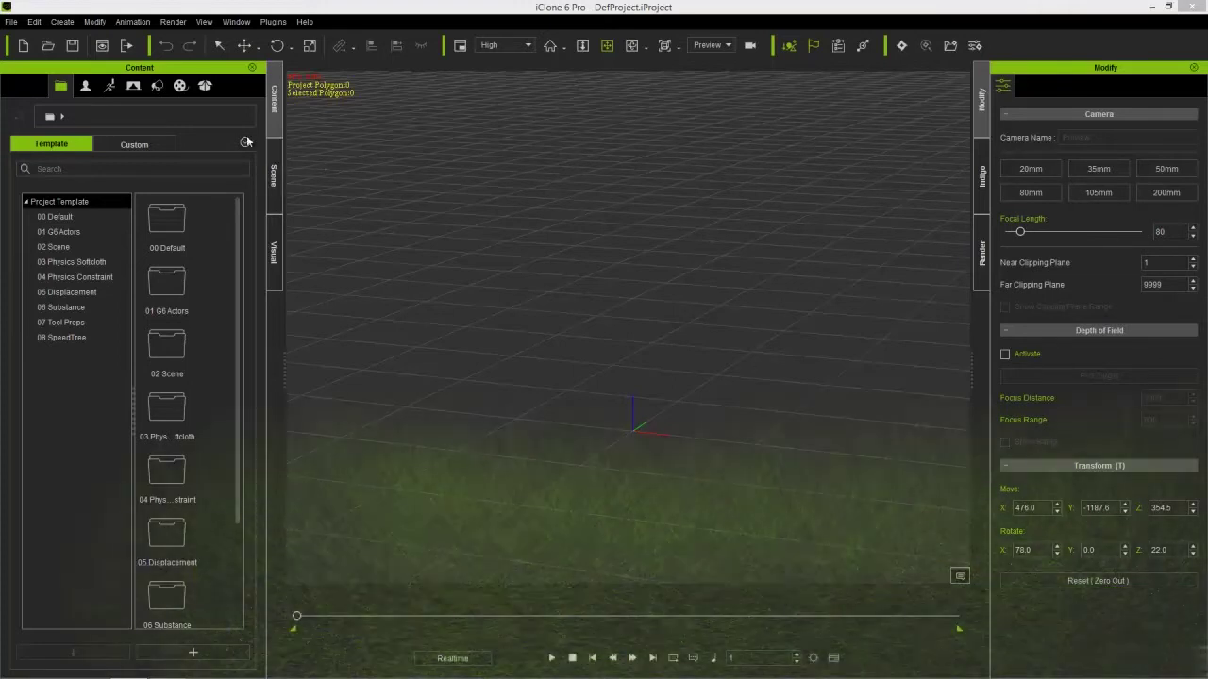
Step: Add the Box_001 primitive from the 3D Blocks props in the Set templates to the scene
{"action": "left_click", "coordinate": [157, 87]}
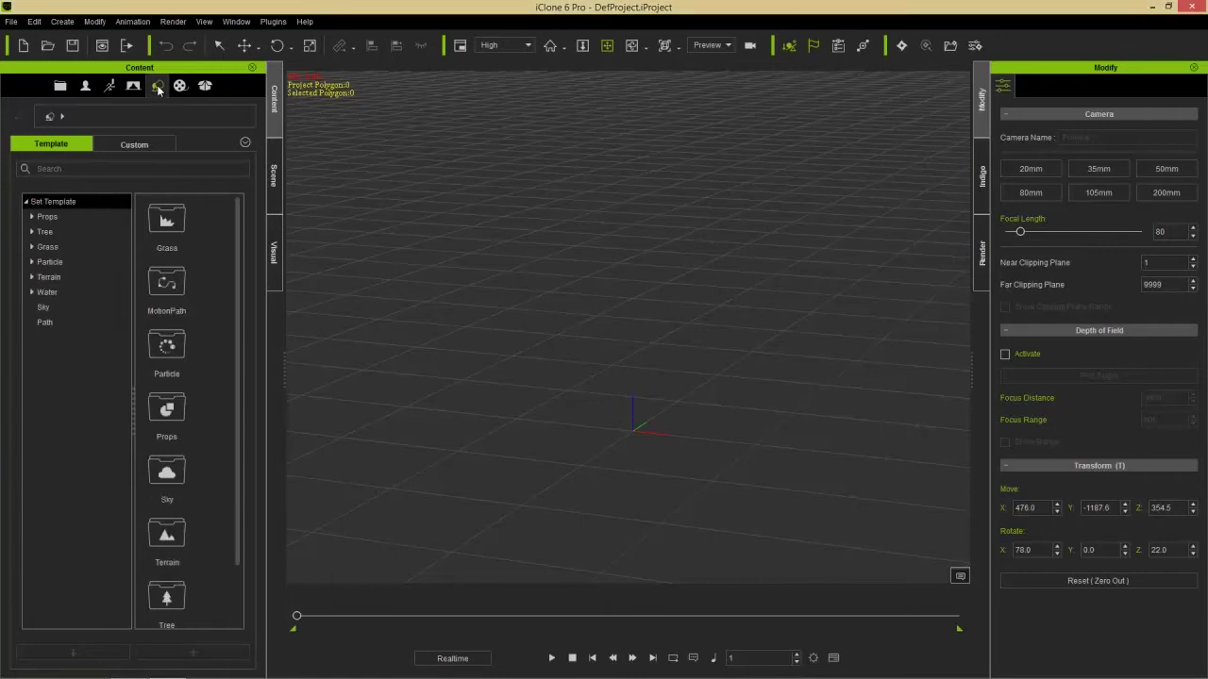
{"action": "left_click", "coordinate": [47, 217]}
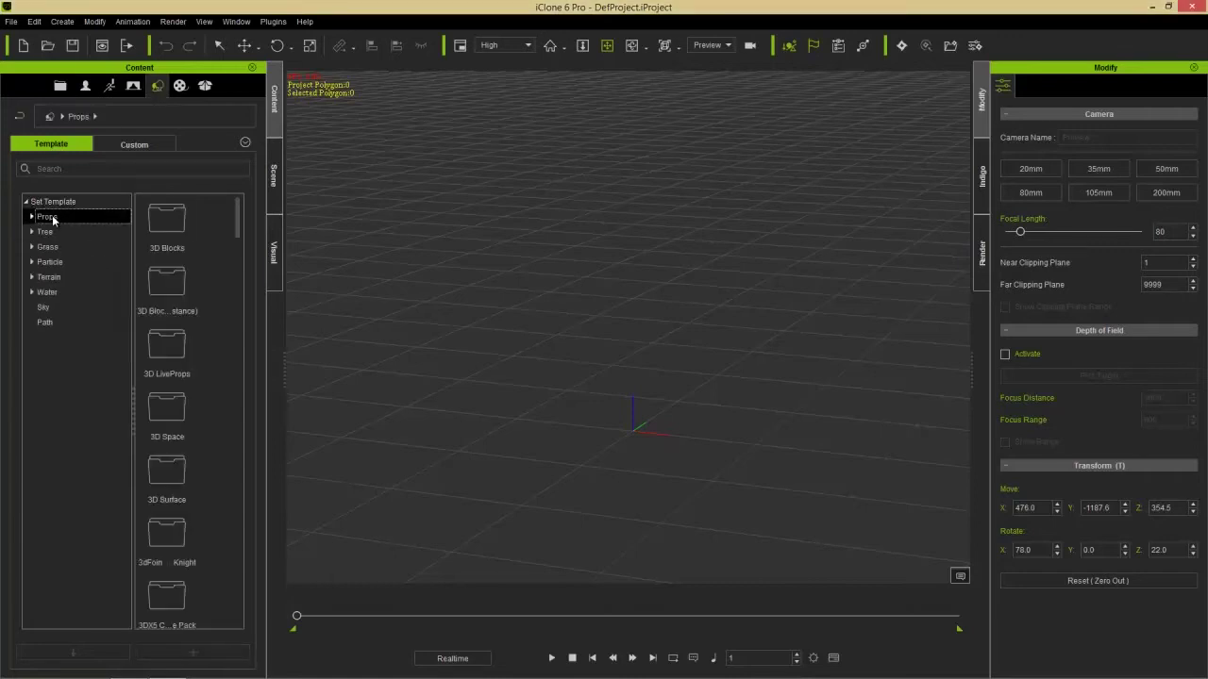
{"action": "left_click", "coordinate": [60, 231]}
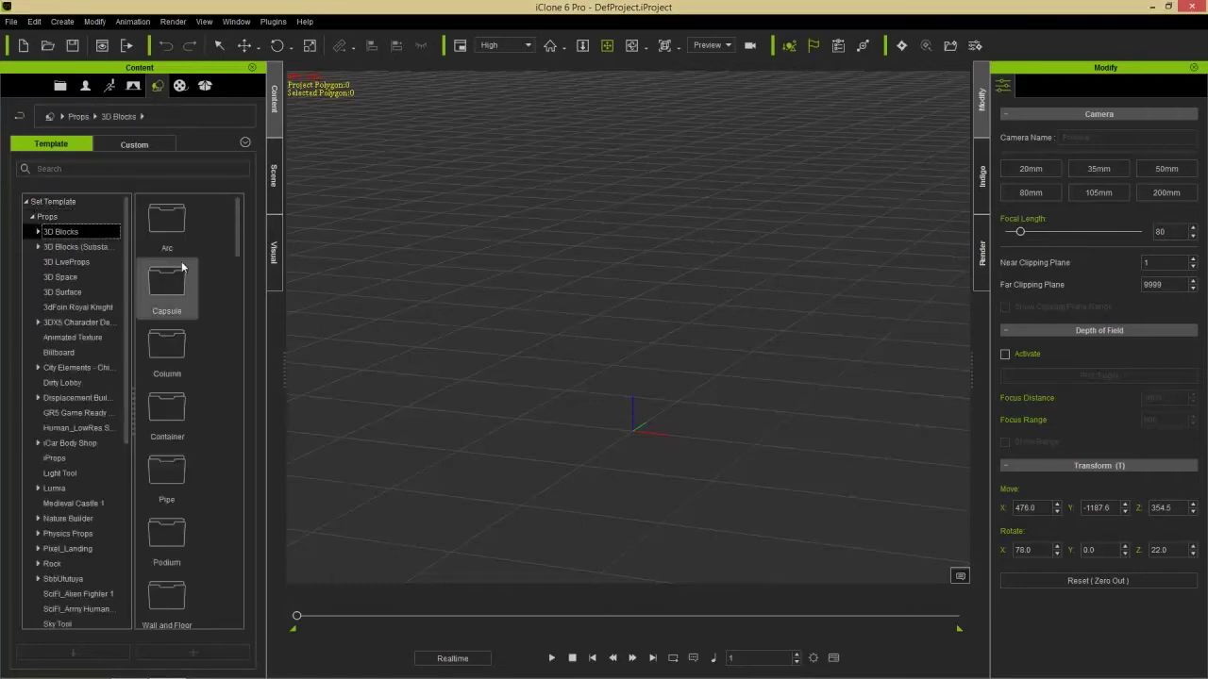
{"action": "left_click_drag", "start_coordinate": [236, 225], "coordinate": [236, 335]}
{"action": "double_click", "coordinate": [175, 315]}
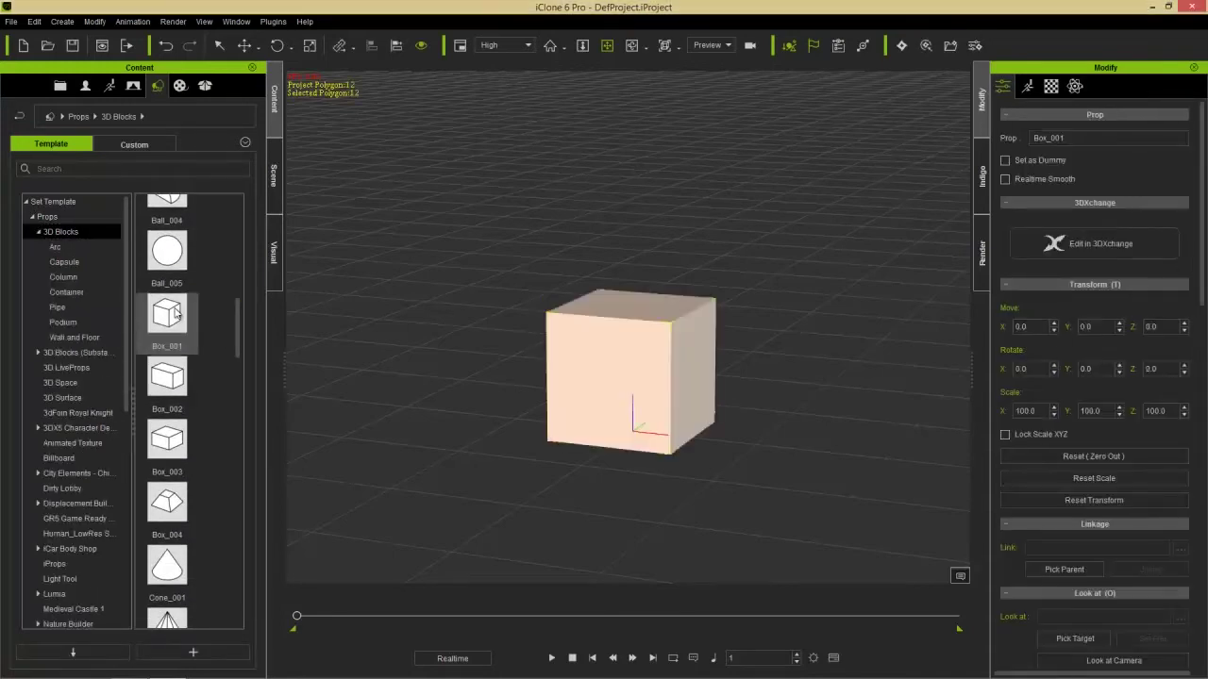
{"action": "mouse_move", "coordinate": [174, 321]}
{"action": "left_mouse_down"}
{"action": "mouse_move", "coordinate": [406, 342]}
{"action": "mouse_move", "coordinate": [521, 302]}
{"action": "mouse_move", "coordinate": [623, 301]}
{"action": "mouse_move", "coordinate": [830, 387]}
{"action": "mouse_move", "coordinate": [854, 456]}
{"action": "mouse_move", "coordinate": [825, 519]}
{"action": "mouse_move", "coordinate": [688, 536]}
{"action": "mouse_move", "coordinate": [500, 462]}
{"action": "mouse_move", "coordinate": [419, 394]}
{"action": "mouse_move", "coordinate": [175, 321]}
{"action": "left_mouse_up"}
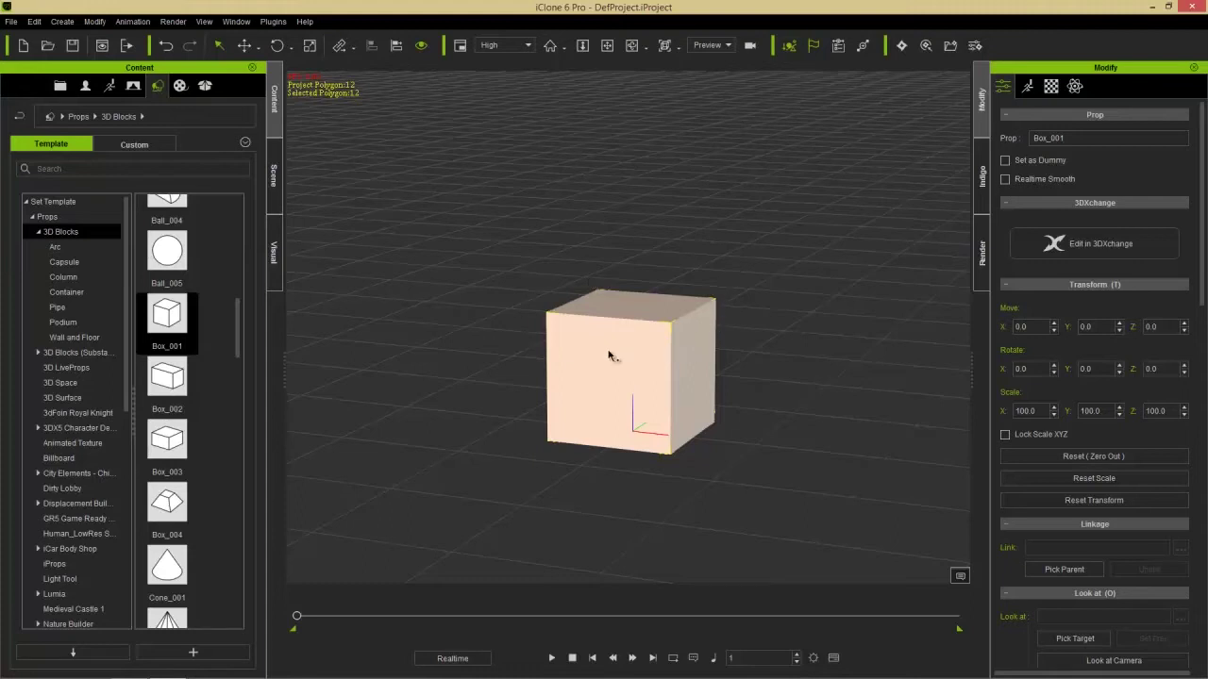
Step: Show the scene's object list, widen its Name column, and select Box_001
{"action": "left_click", "coordinate": [273, 166]}
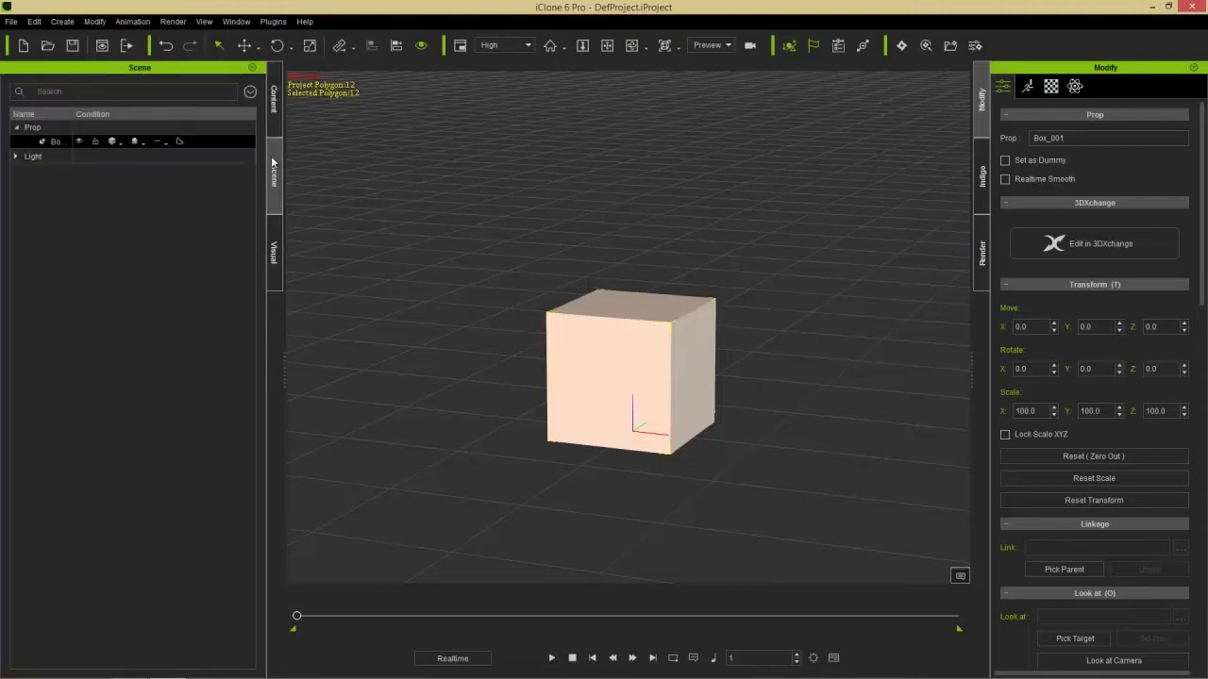
{"action": "left_click_drag", "start_coordinate": [73, 113], "coordinate": [125, 113]}
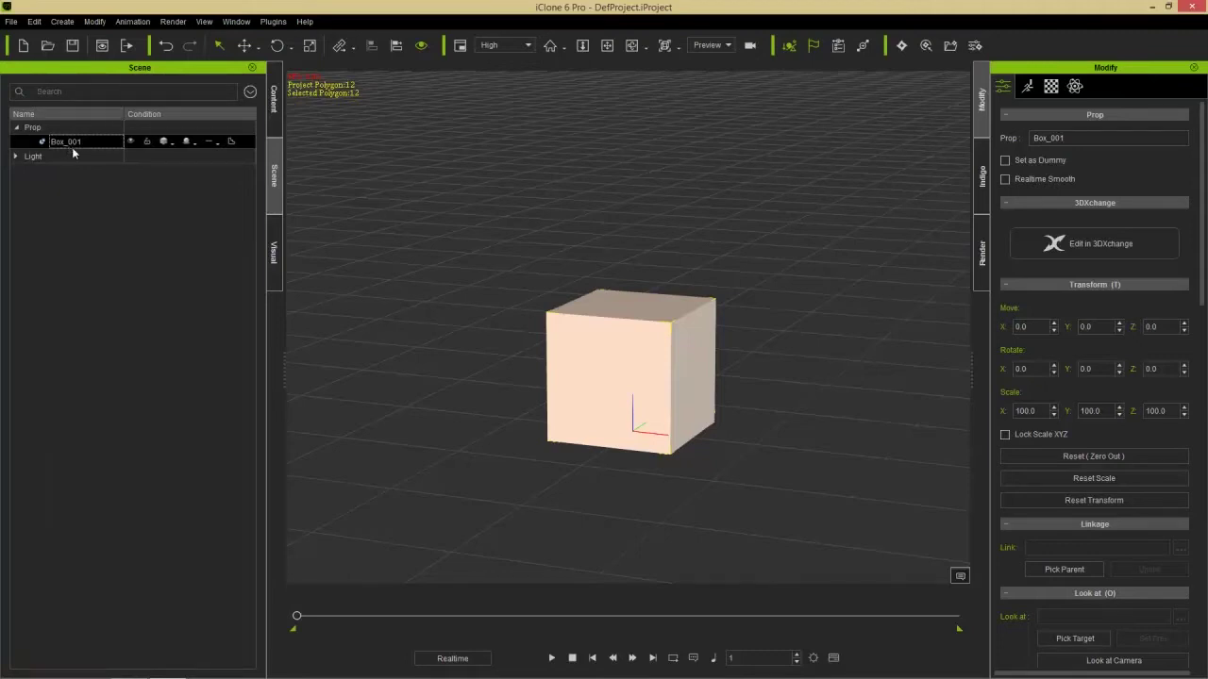
{"action": "left_click", "coordinate": [471, 345]}
{"action": "left_click", "coordinate": [87, 142]}
Step: Move the box freely along its axes to about X 39.2, Y 74.1, Z 11
{"action": "left_click", "coordinate": [243, 46]}
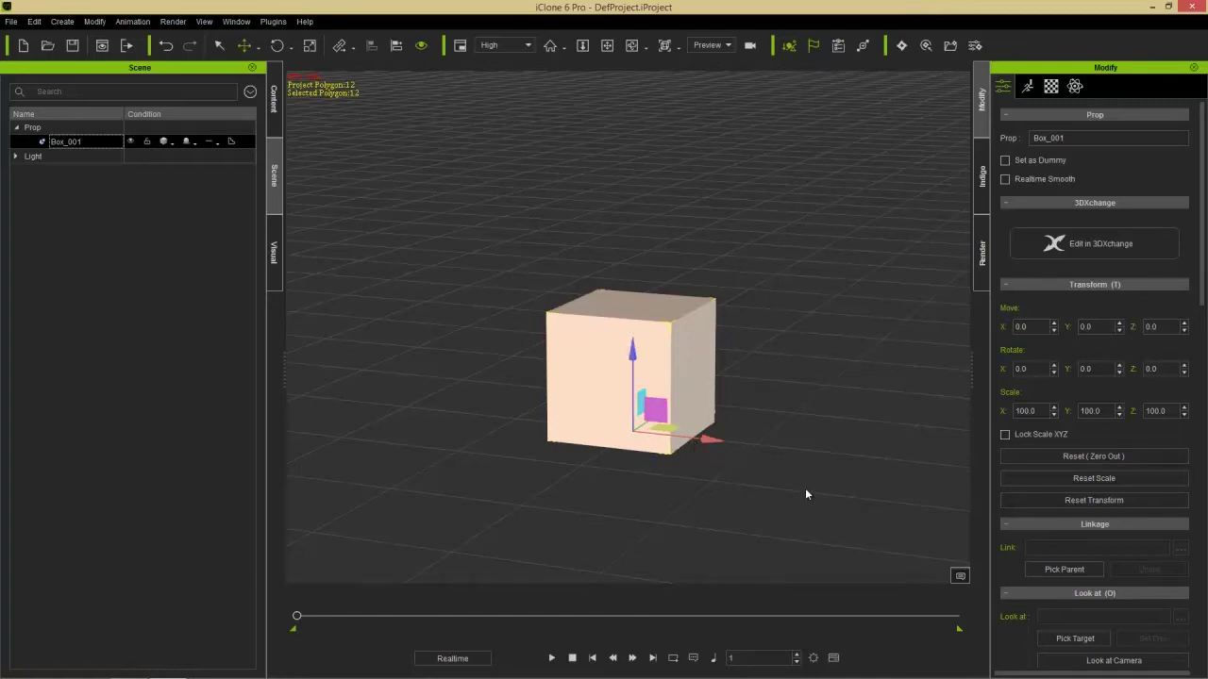
{"action": "right_click_drag", "start_coordinate": [790, 481], "coordinate": [665, 481]}
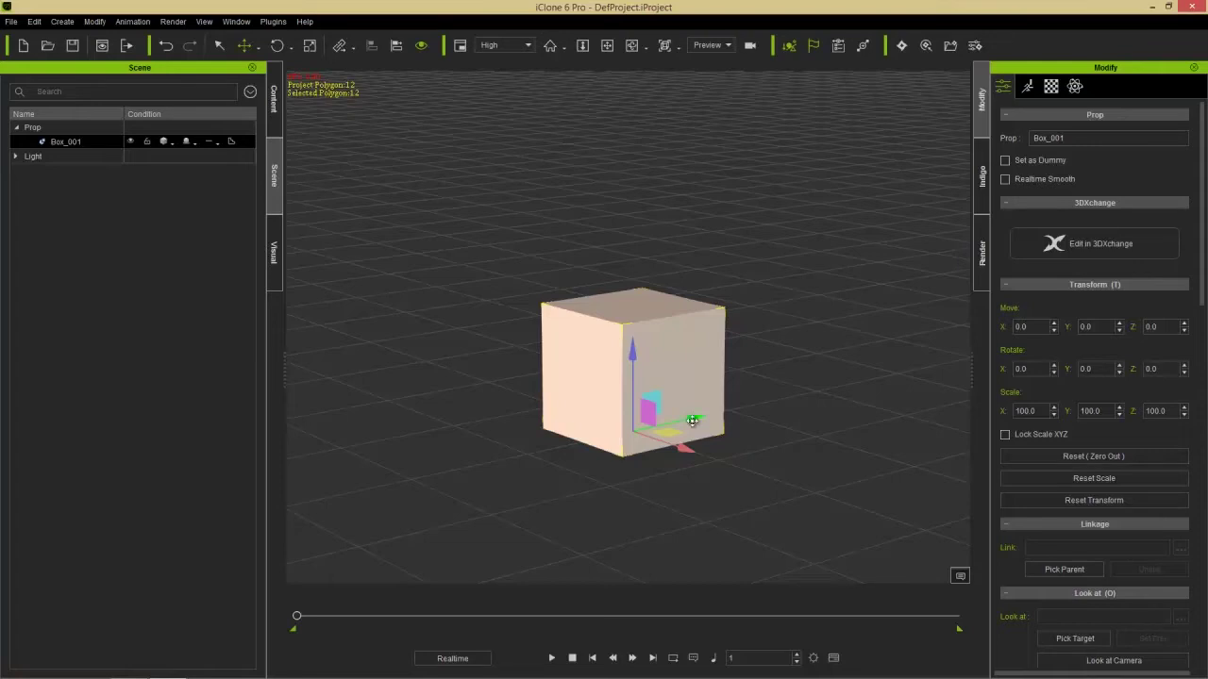
{"action": "left_click_drag", "start_coordinate": [693, 421], "coordinate": [587, 488]}
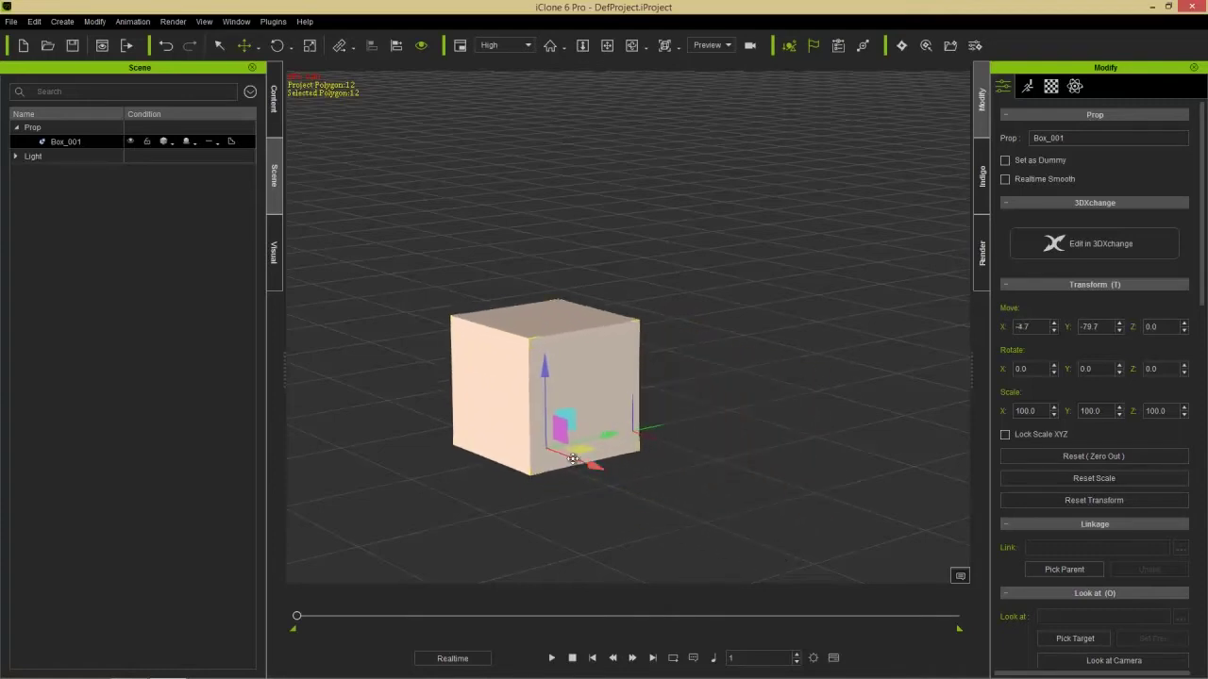
{"action": "left_click_drag", "start_coordinate": [542, 341], "coordinate": [923, 343]}
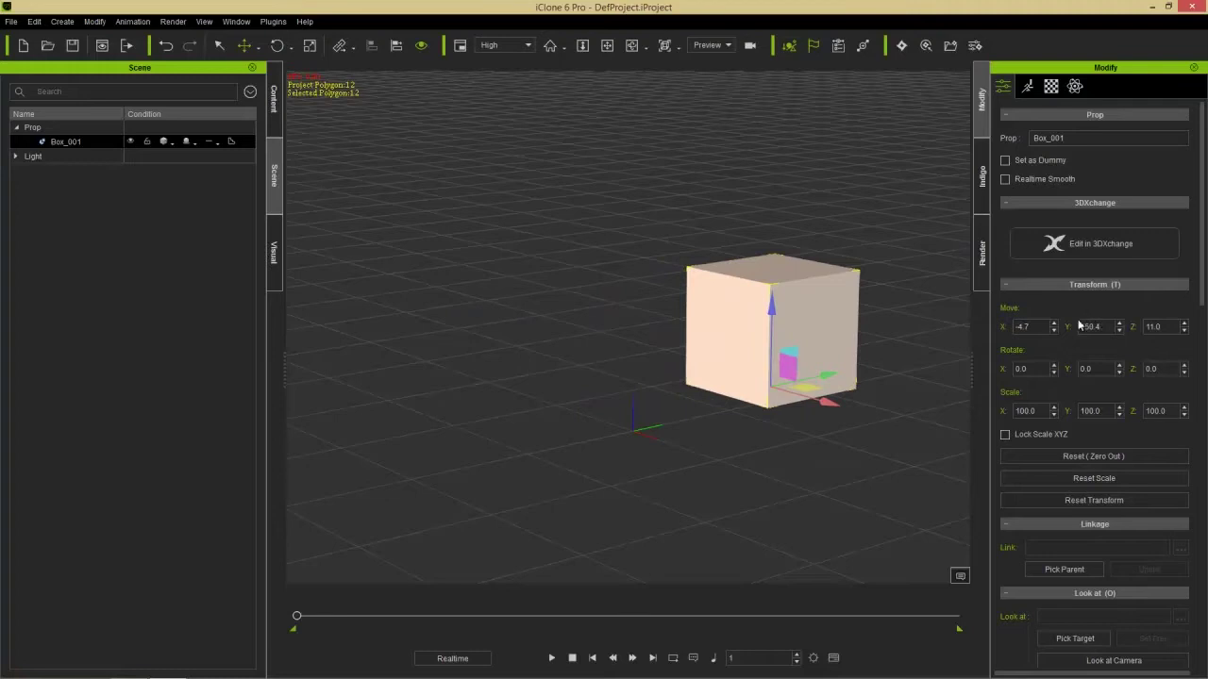
{"action": "left_click_drag", "start_coordinate": [822, 401], "coordinate": [869, 425]}
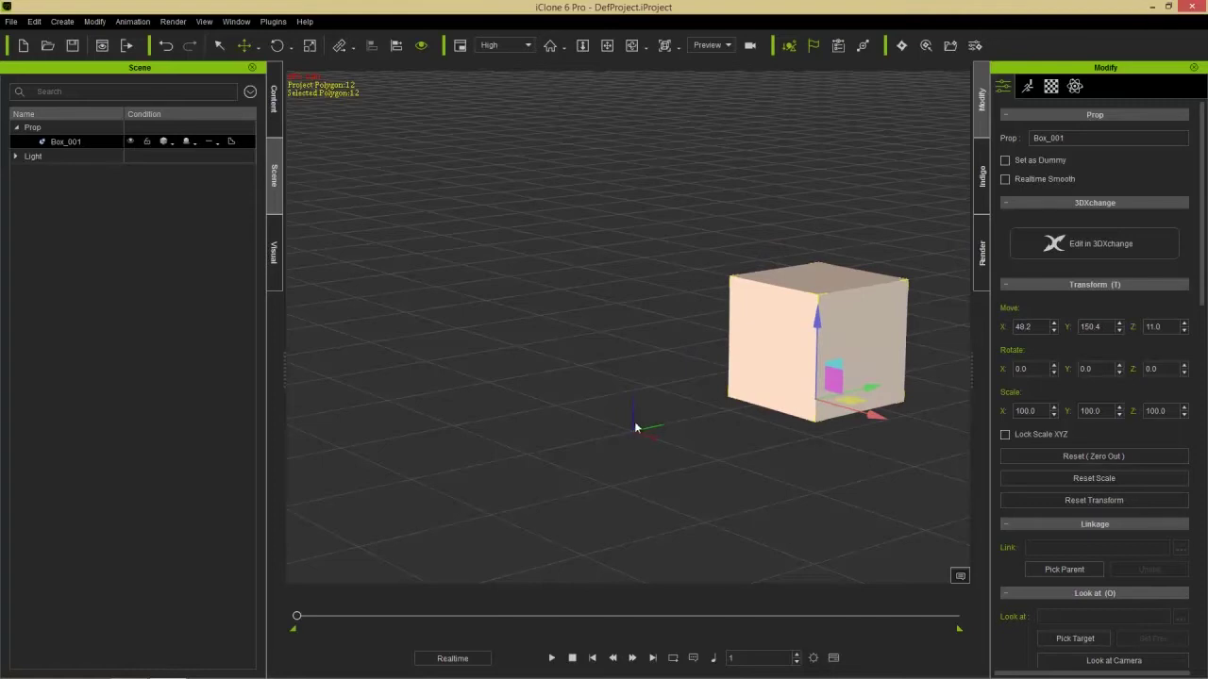
{"action": "left_click_drag", "start_coordinate": [856, 400], "coordinate": [771, 413]}
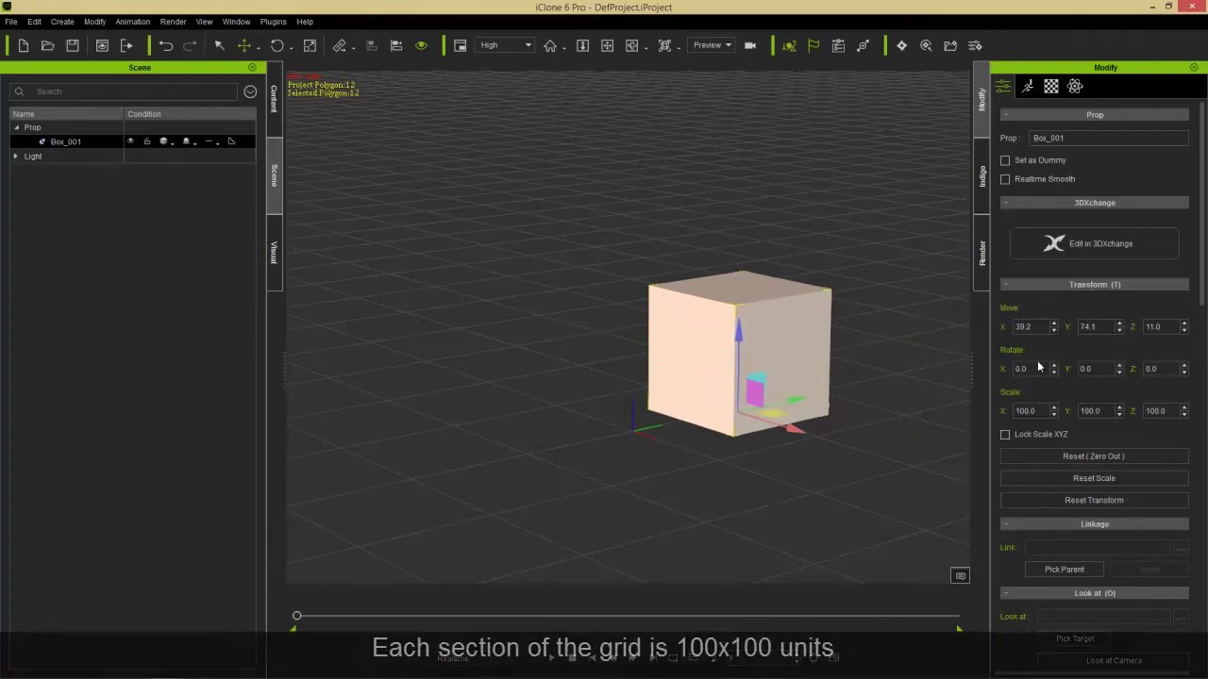
Step: Set the box's position to X 0, Y 0, Z 0
{"action": "left_click_drag", "start_coordinate": [1046, 326], "coordinate": [987, 328]}
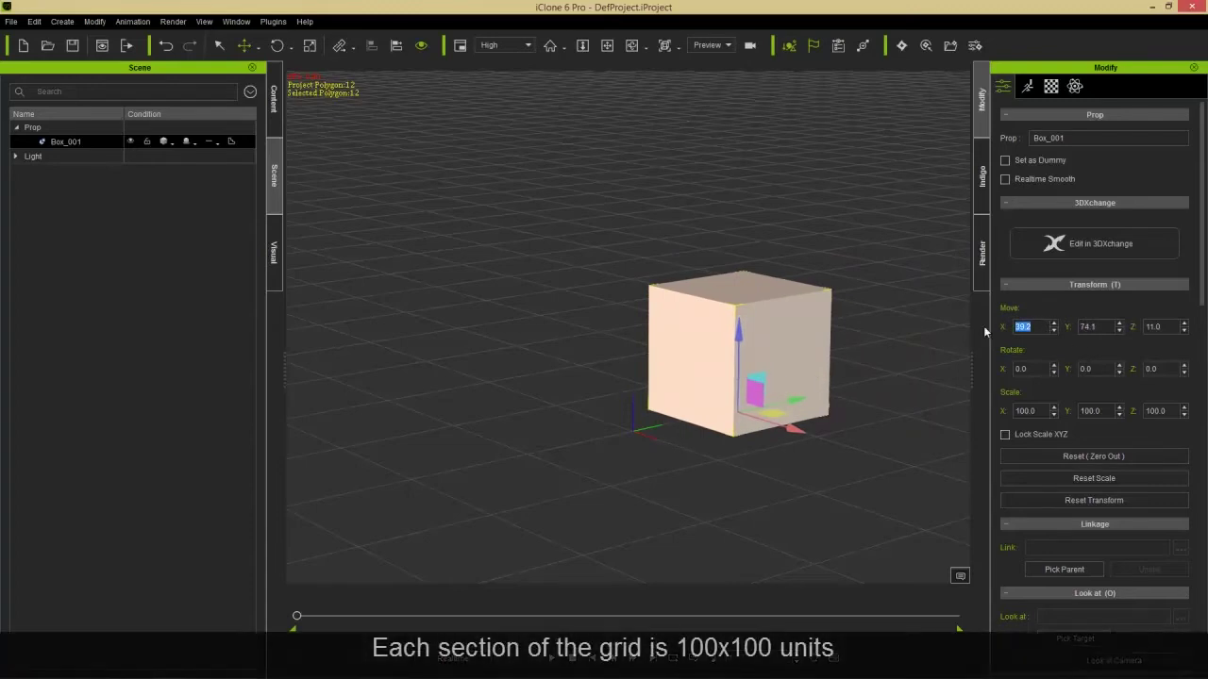
{"action": "key", "text": "Tab"}
{"action": "type", "text": "0"}
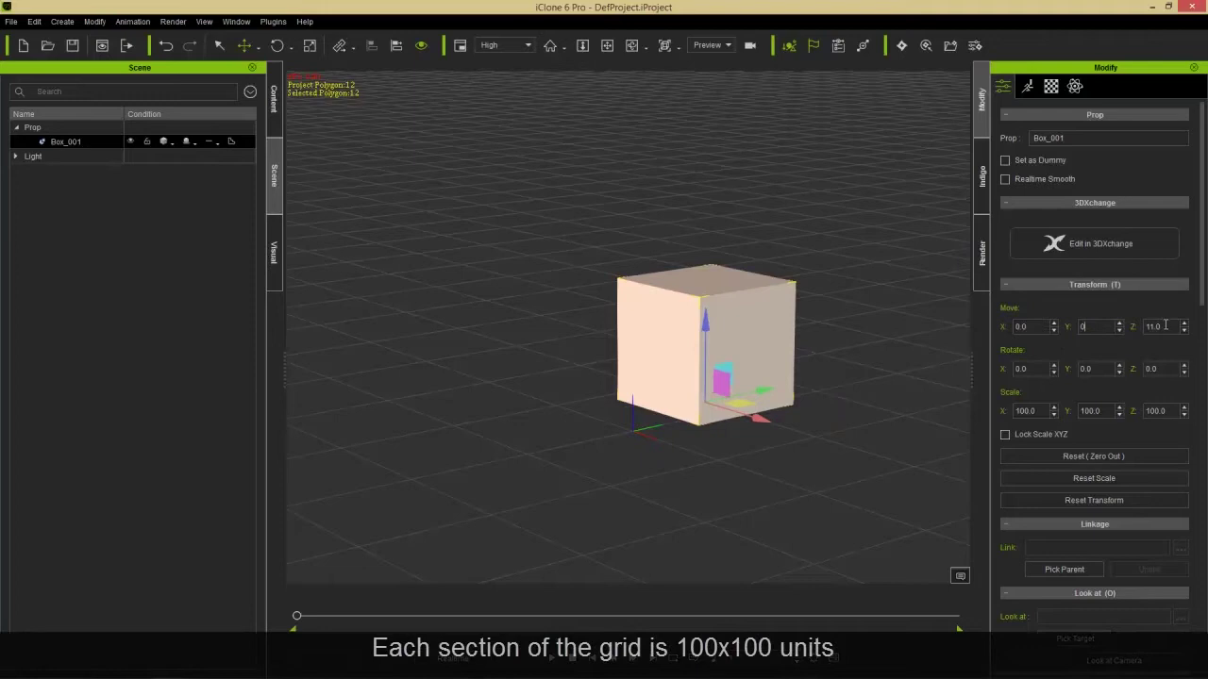
{"action": "key", "text": "Tab"}
{"action": "type", "text": "0"}
{"action": "key", "text": "Return"}
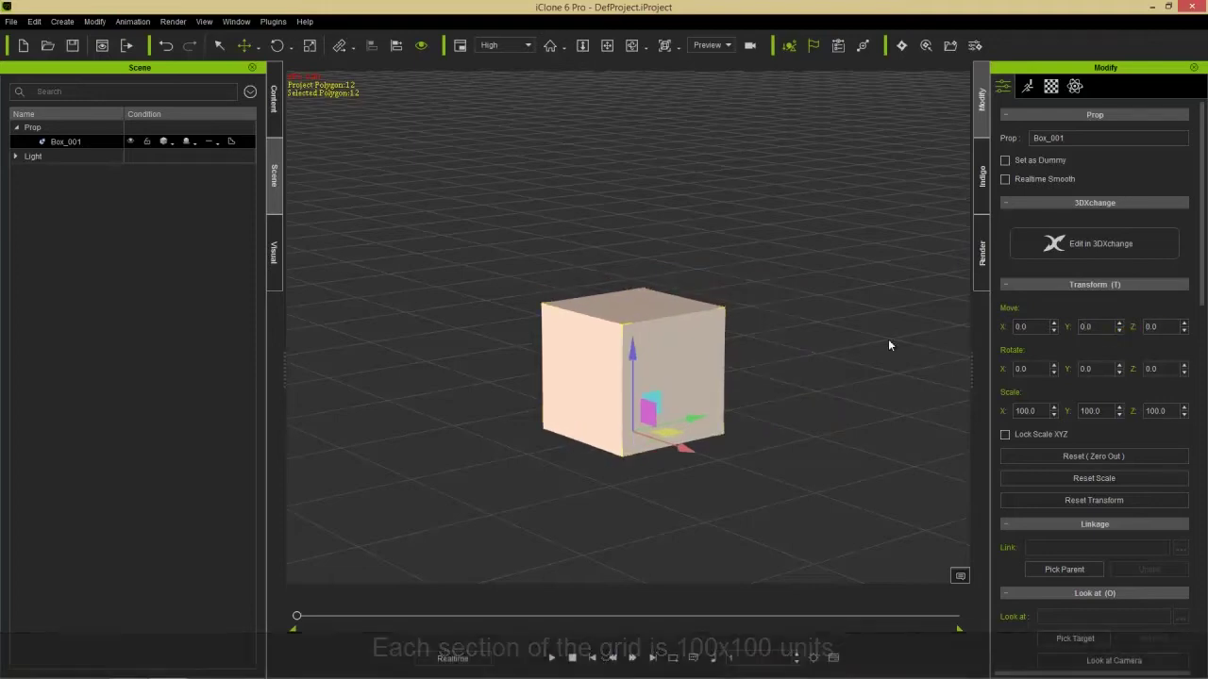
Step: Decrease the box's X position in small increments, and set it back to 0
{"action": "scroll", "coordinate": [749, 475], "scroll_direction": "up", "scroll_amount": 5}
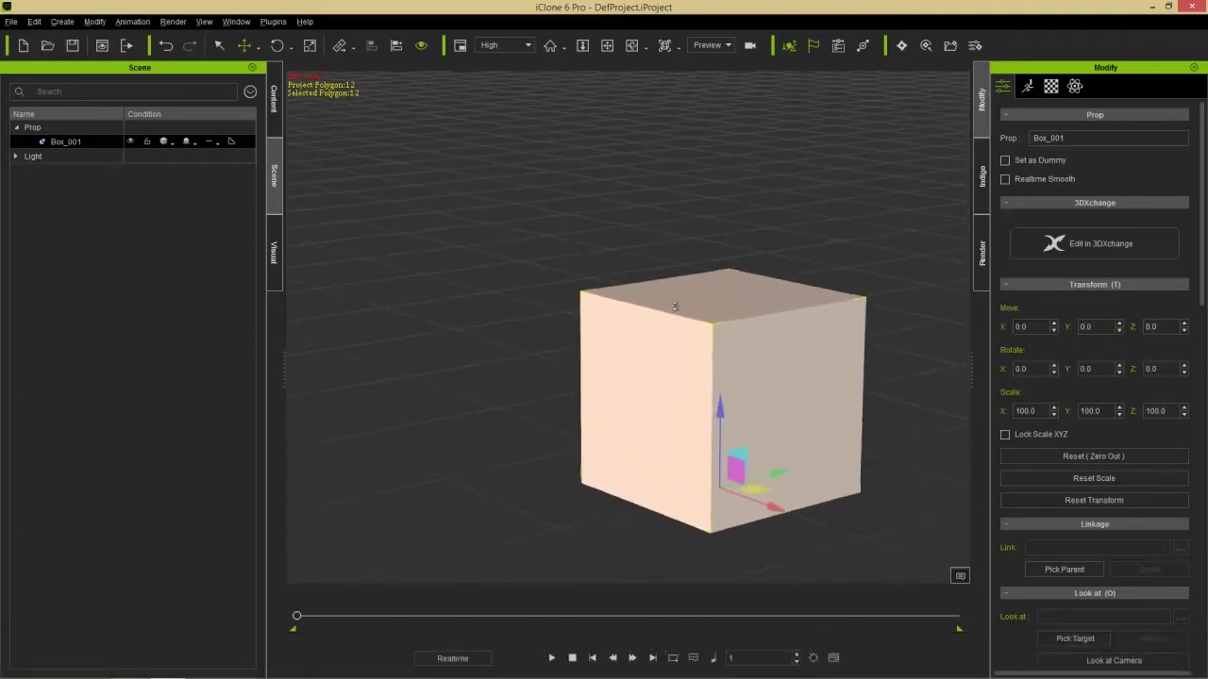
{"action": "scroll", "coordinate": [769, 397], "scroll_direction": "up", "scroll_amount": 3}
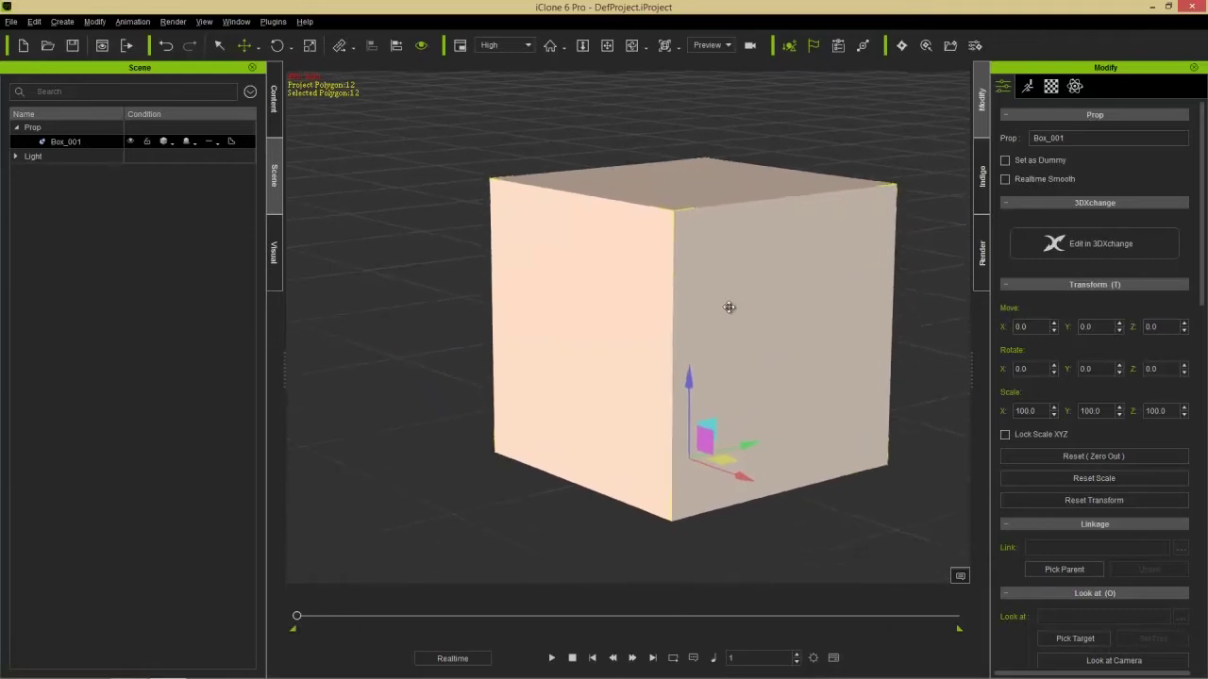
{"action": "left_click", "coordinate": [1054, 330]}
{"action": "left_click_drag", "start_coordinate": [1055, 333], "coordinate": [1055, 332]}
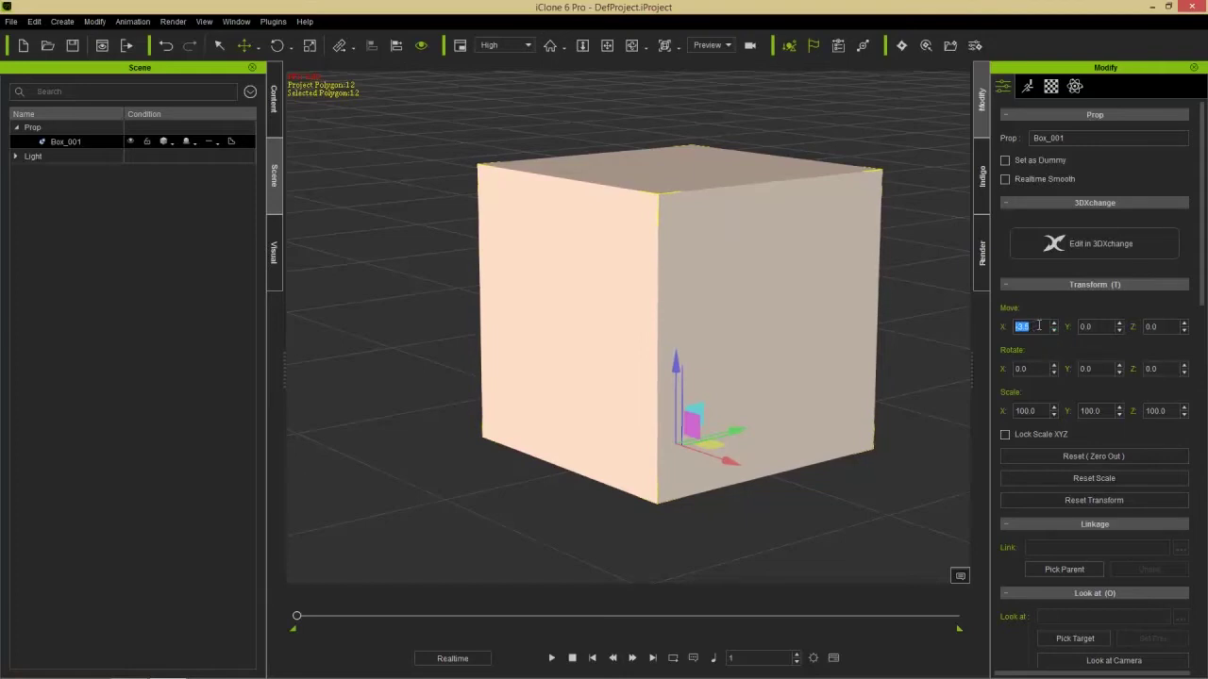
{"action": "left_click_drag", "start_coordinate": [1039, 325], "coordinate": [983, 332]}
{"action": "type", "text": "0"}
{"action": "key", "text": "Return"}
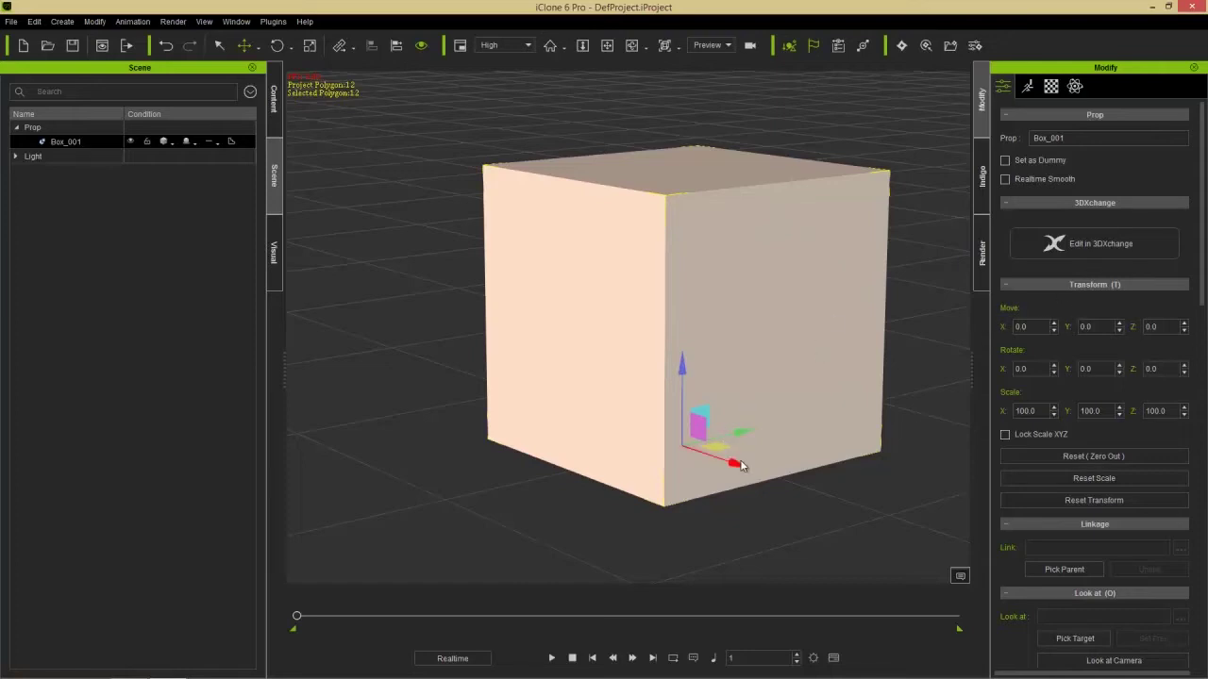
Step: Rotate the box freely to about X 15.3, Y 13.4, Z 240.1, and reset its transform to zero
{"action": "key", "text": "ctrl+q"}
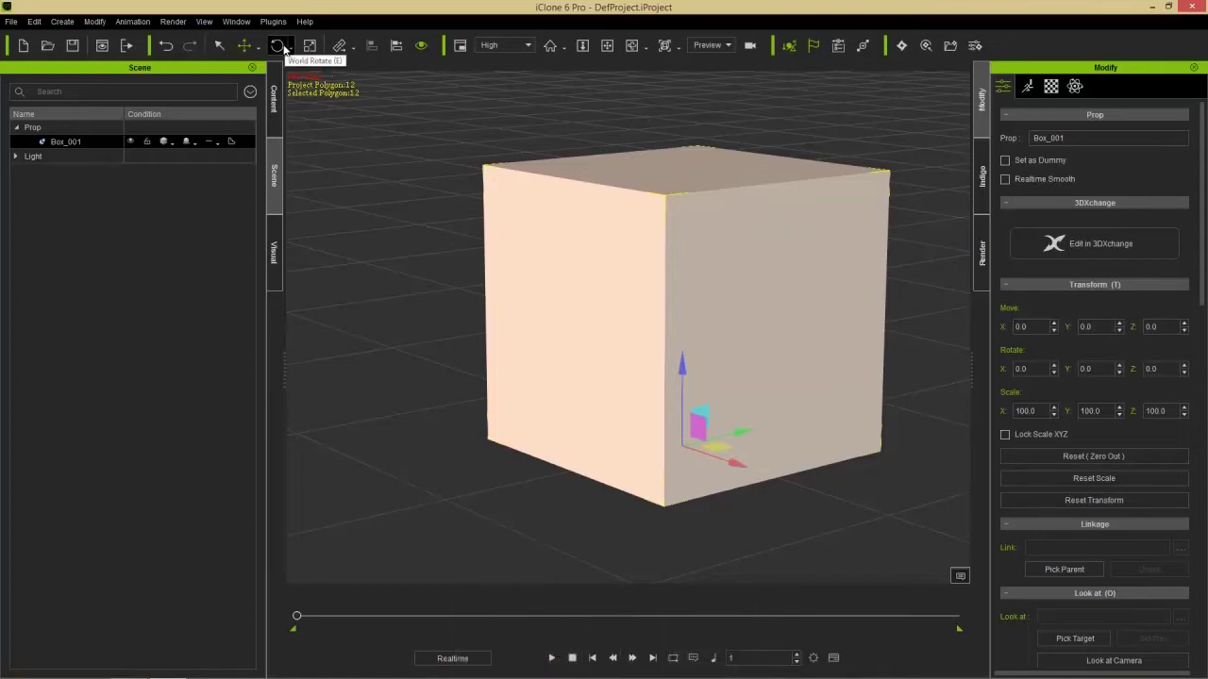
{"action": "left_click", "coordinate": [277, 46]}
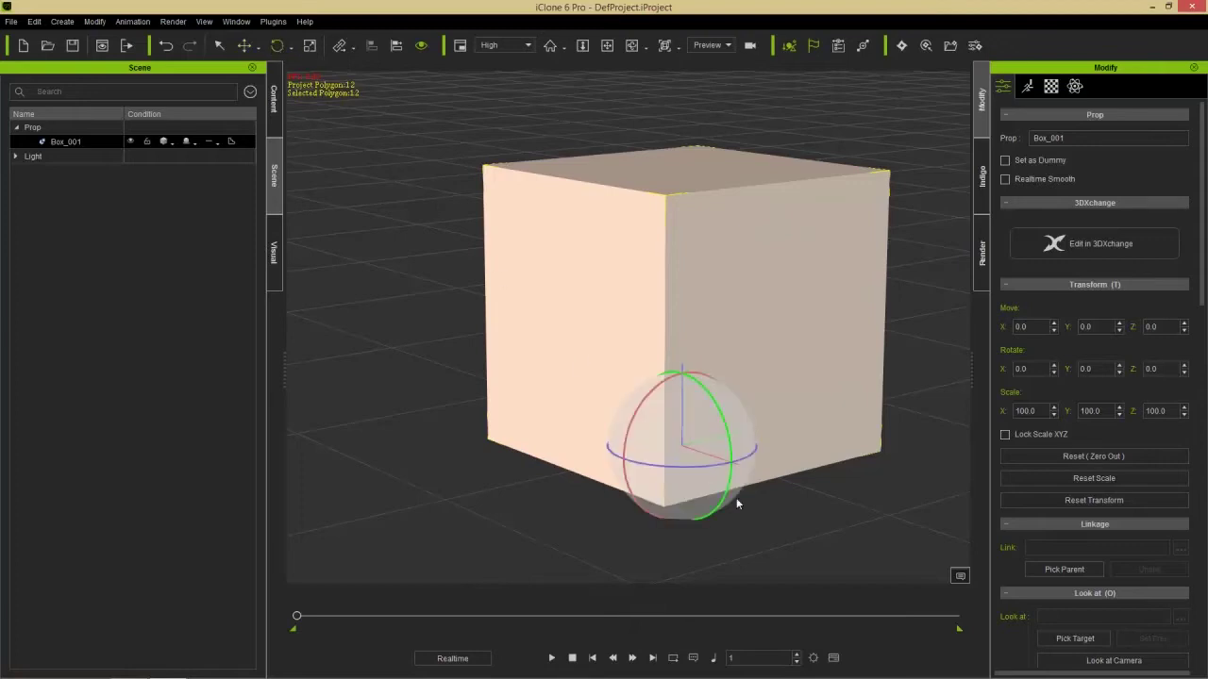
{"action": "left_click_drag", "start_coordinate": [658, 466], "coordinate": [654, 430]}
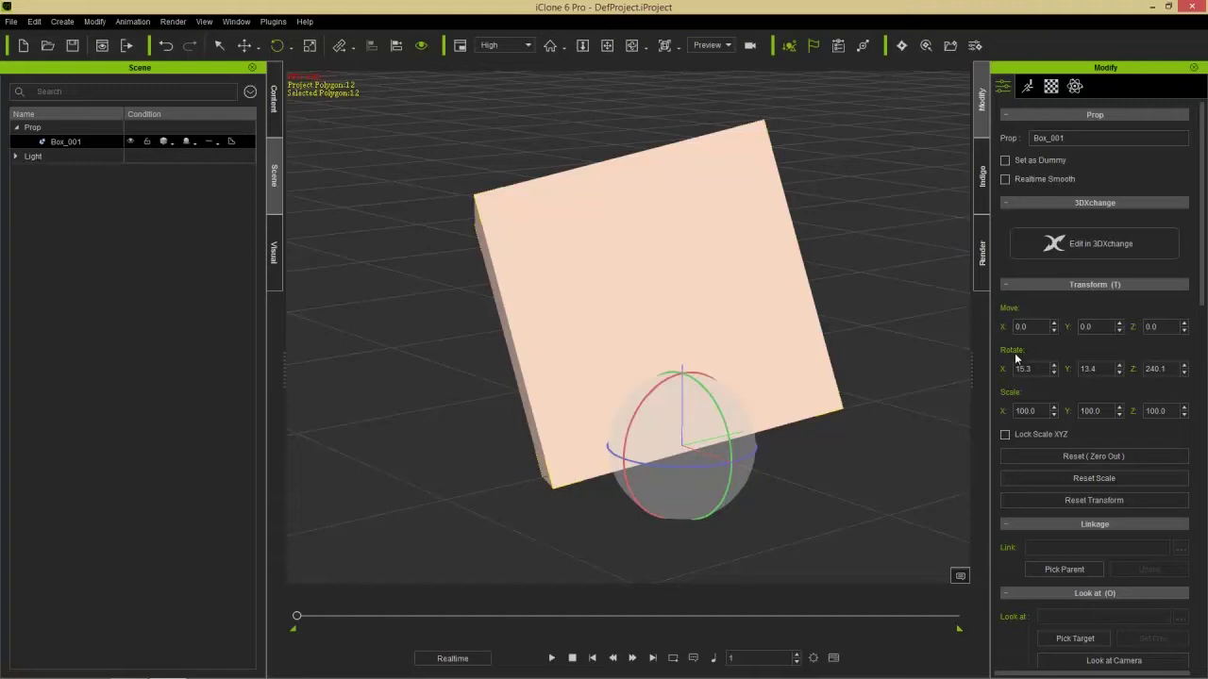
{"action": "left_click", "coordinate": [1081, 454]}
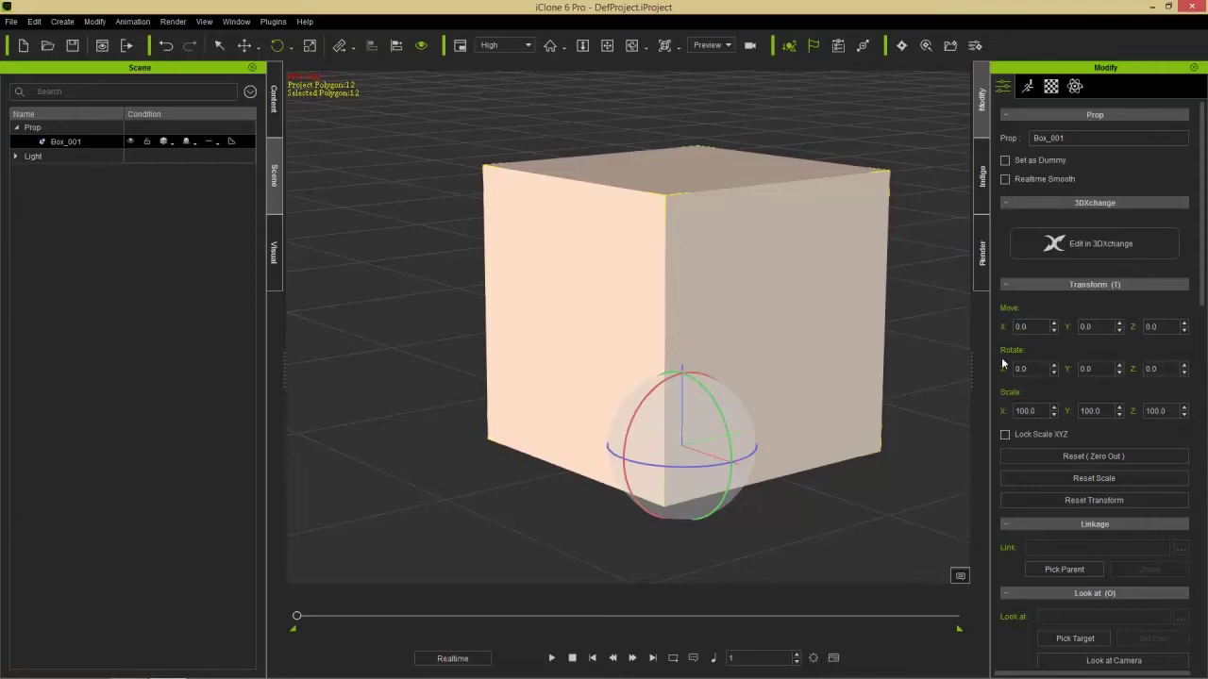
Step: With the Move tool, nudge the box back and forth along the X axis in one-unit steps, ending at X -5
{"action": "key", "text": "w"}
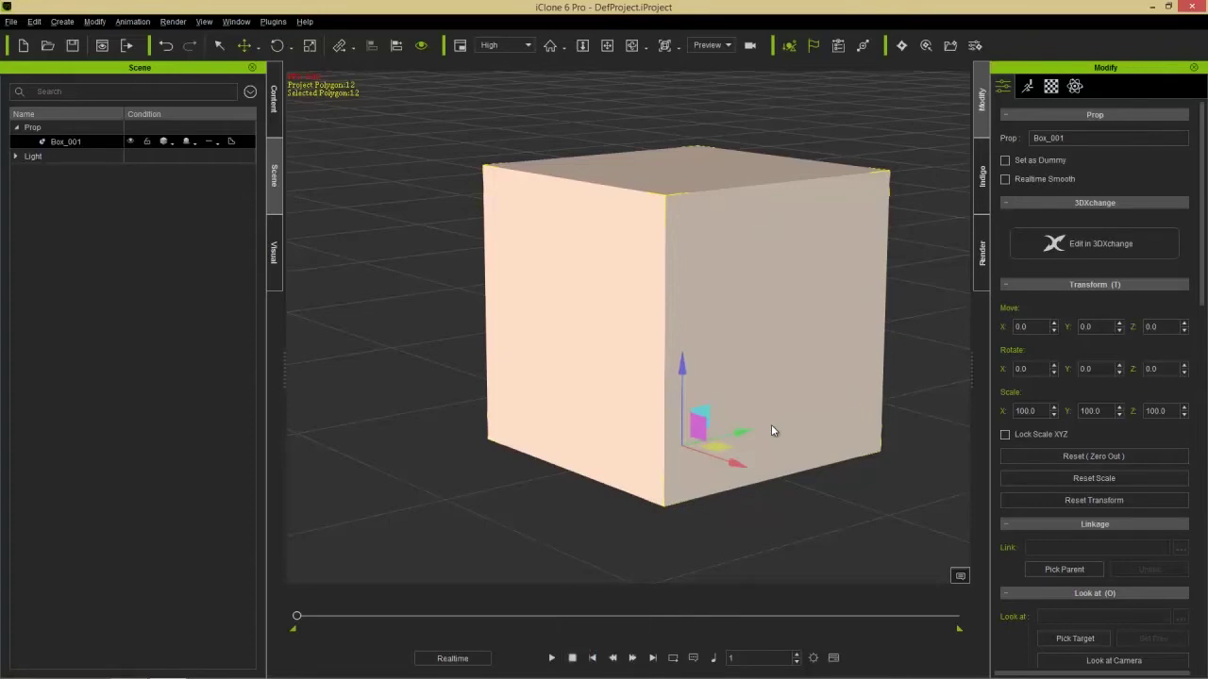
{"action": "key", "text": "alt+Right"}
{"action": "key", "text": "alt+Left"}
{"action": "key", "text": "alt+Left"}
{"action": "key", "text": "alt+Left"}
{"action": "key", "text": "alt+Left"}
{"action": "key", "text": "alt+Left"}
{"action": "key", "text": "alt+Left"}
{"action": "key", "text": "alt+Left"}
{"action": "key", "text": "alt+Left"}
{"action": "key", "text": "alt+Left"}
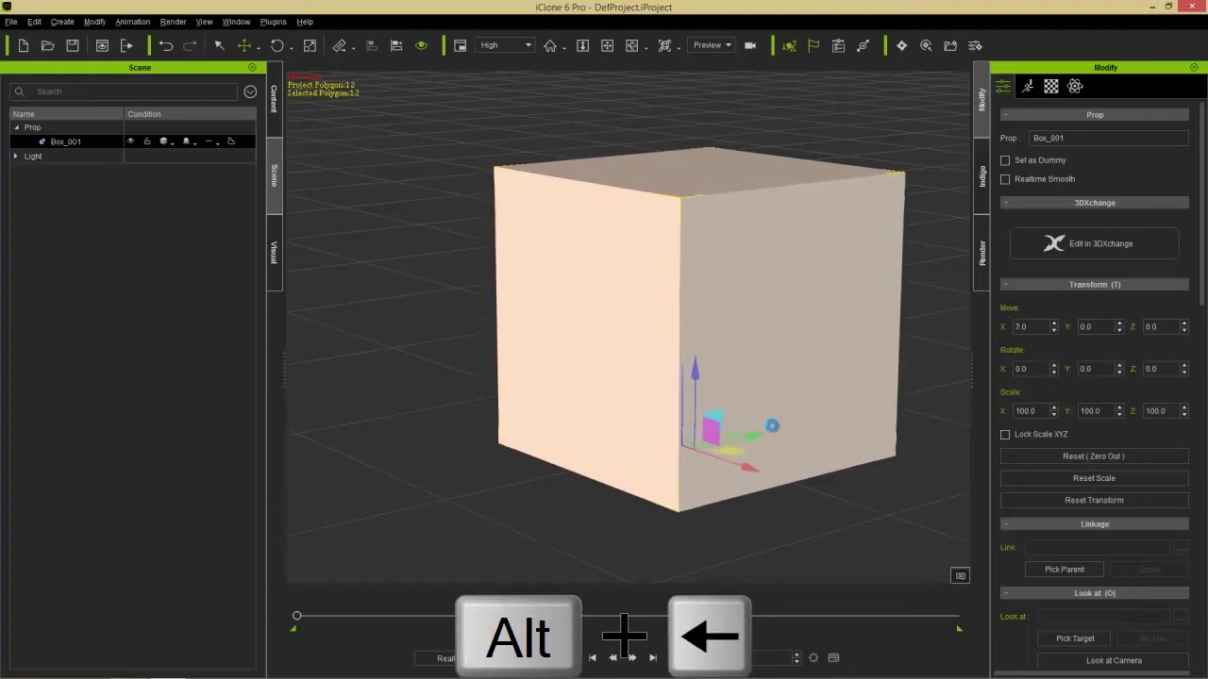
{"action": "key", "text": "alt+Left"}
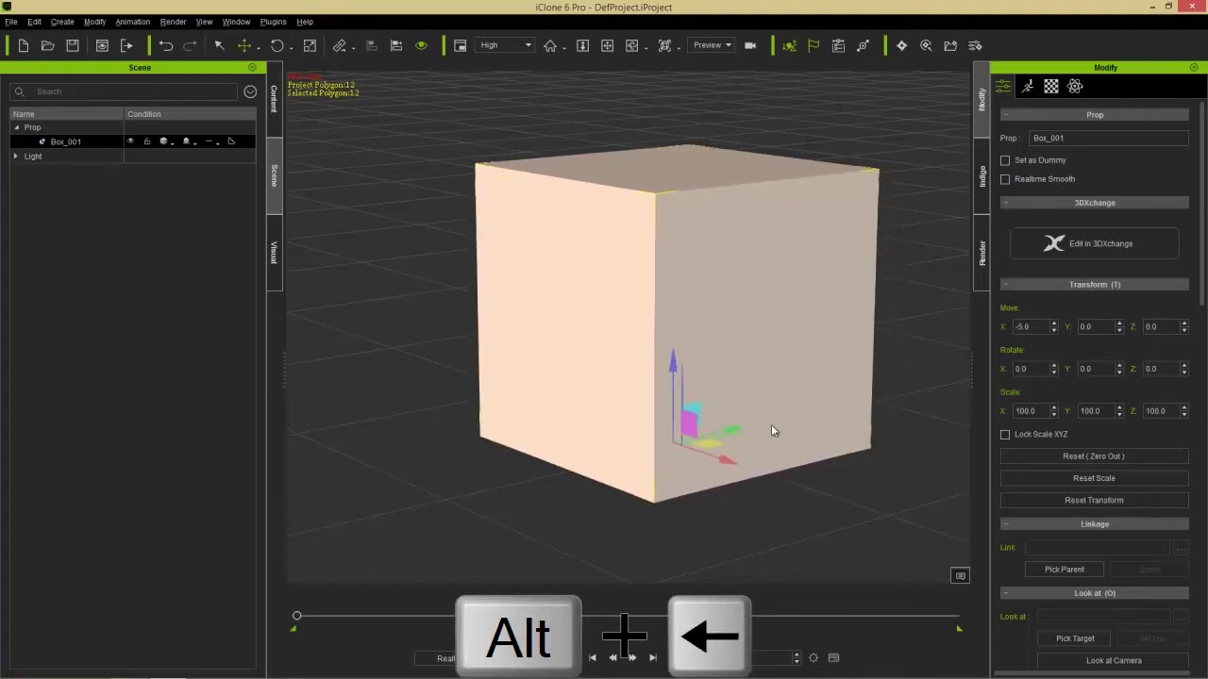
{"action": "key", "text": "alt+Right"}
{"action": "key", "text": "alt+Right"}
{"action": "key", "text": "alt+Right"}
{"action": "key", "text": "alt+Right"}
{"action": "key", "text": "alt+Right"}
{"action": "key", "text": "alt+Right"}
{"action": "key", "text": "alt+Right"}
{"action": "key", "text": "alt+Left"}
{"action": "key", "text": "alt+Left"}
{"action": "key", "text": "alt+Left"}
{"action": "key", "text": "alt+Left"}
{"action": "key", "text": "alt+Left"}
{"action": "key", "text": "alt+Left"}
{"action": "key", "text": "alt+Left"}
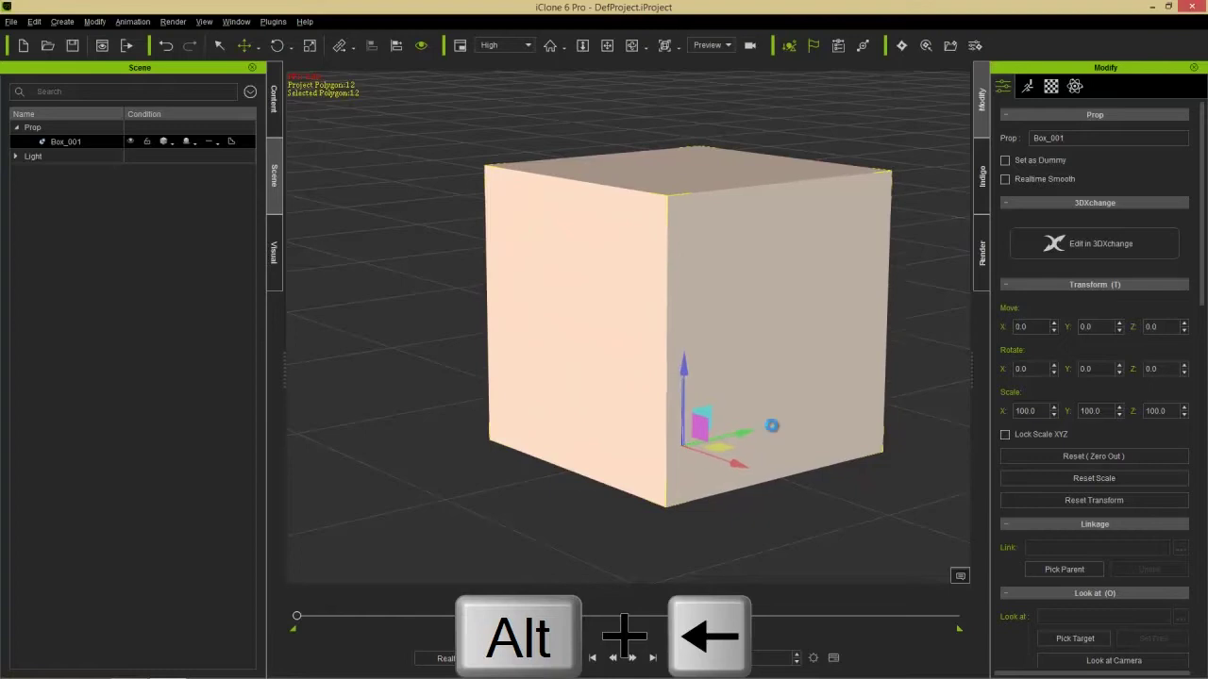
Step: Nudge the box back and forth along the Y axis in one-unit steps, ending at Y 3
{"action": "key", "text": "alt+Up"}
{"action": "key", "text": "alt+Up"}
{"action": "key", "text": "alt+Up"}
{"action": "key", "text": "alt+Up"}
{"action": "key", "text": "alt+Up"}
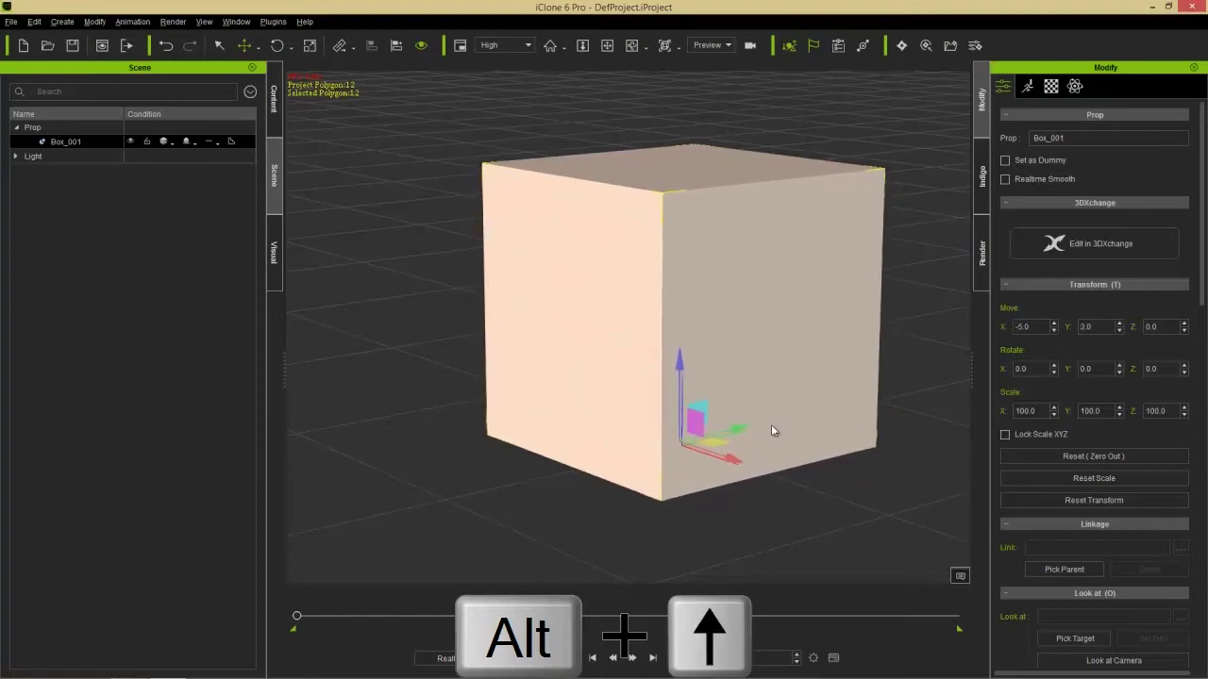
{"action": "key", "text": "alt+Down"}
{"action": "key", "text": "alt+Down"}
{"action": "key", "text": "alt+Down"}
{"action": "key", "text": "alt+Down"}
{"action": "key", "text": "alt+Down"}
{"action": "key", "text": "alt+Down"}
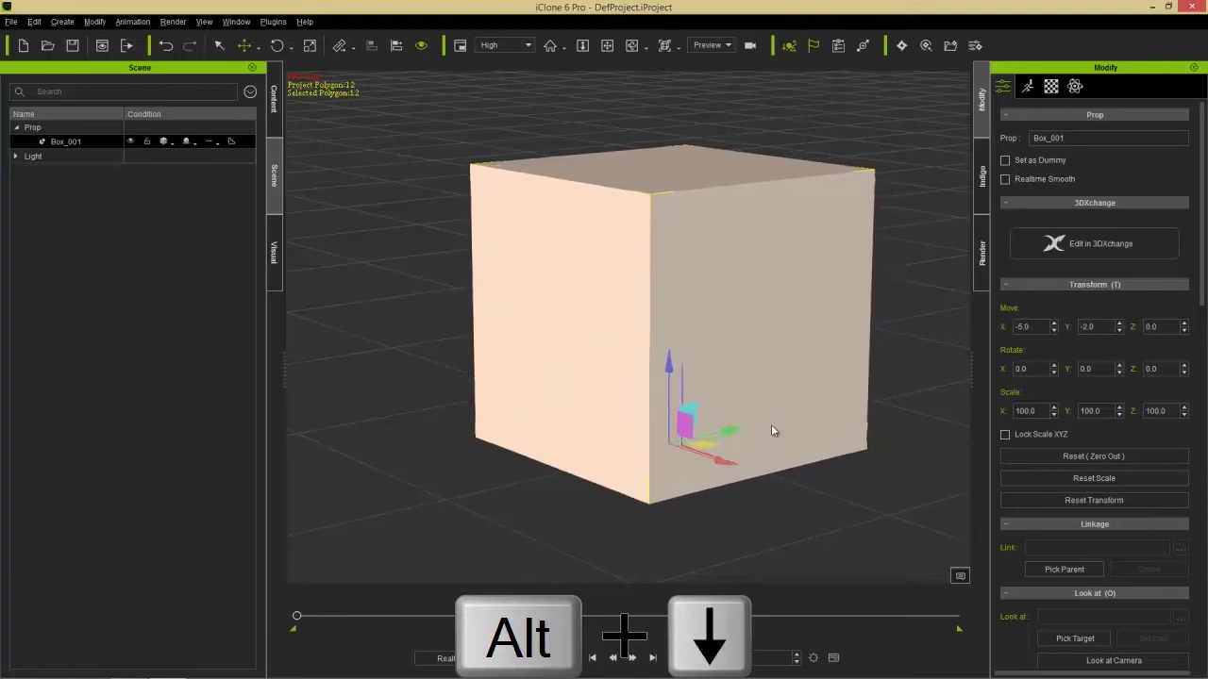
{"action": "key", "text": "alt+Up"}
{"action": "key", "text": "alt+Up"}
{"action": "key", "text": "alt+Up"}
{"action": "key", "text": "alt+Up"}
{"action": "key", "text": "alt+Up"}
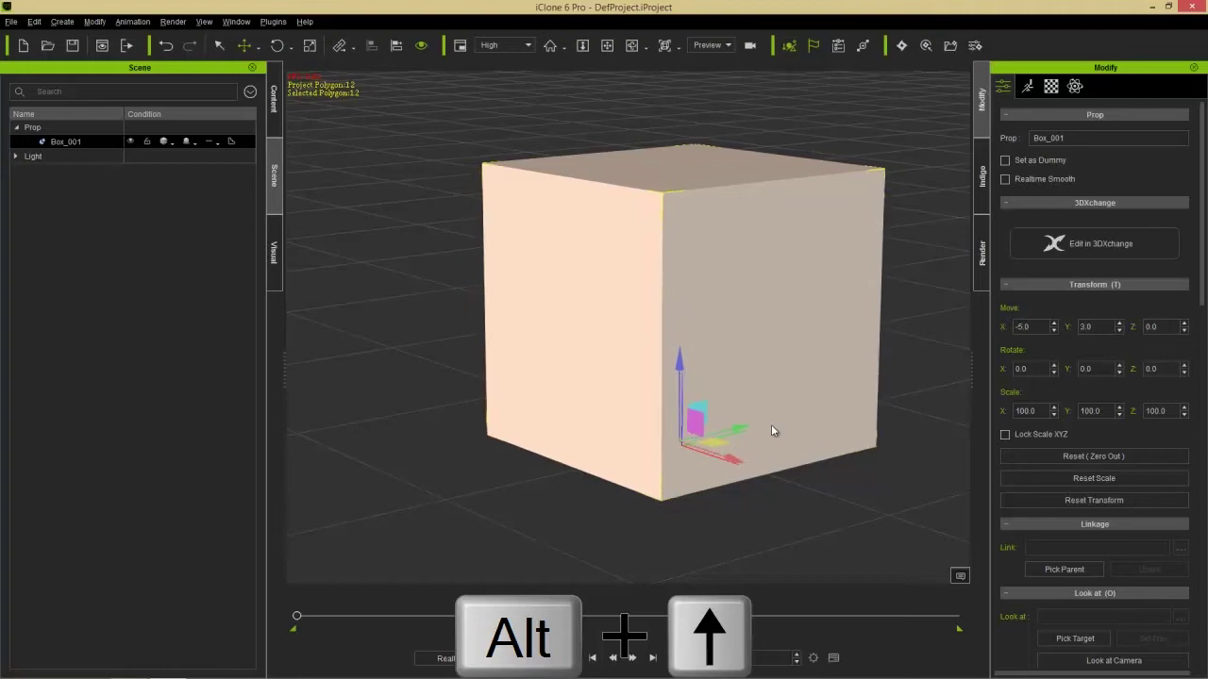
Step: Nudge the box up and down along the Z axis in one-unit steps, ending at Z 1
{"action": "key", "text": "ctrl+Up"}
{"action": "key", "text": "ctrl+Up"}
{"action": "key", "text": "ctrl+Up"}
{"action": "key", "text": "ctrl+Up"}
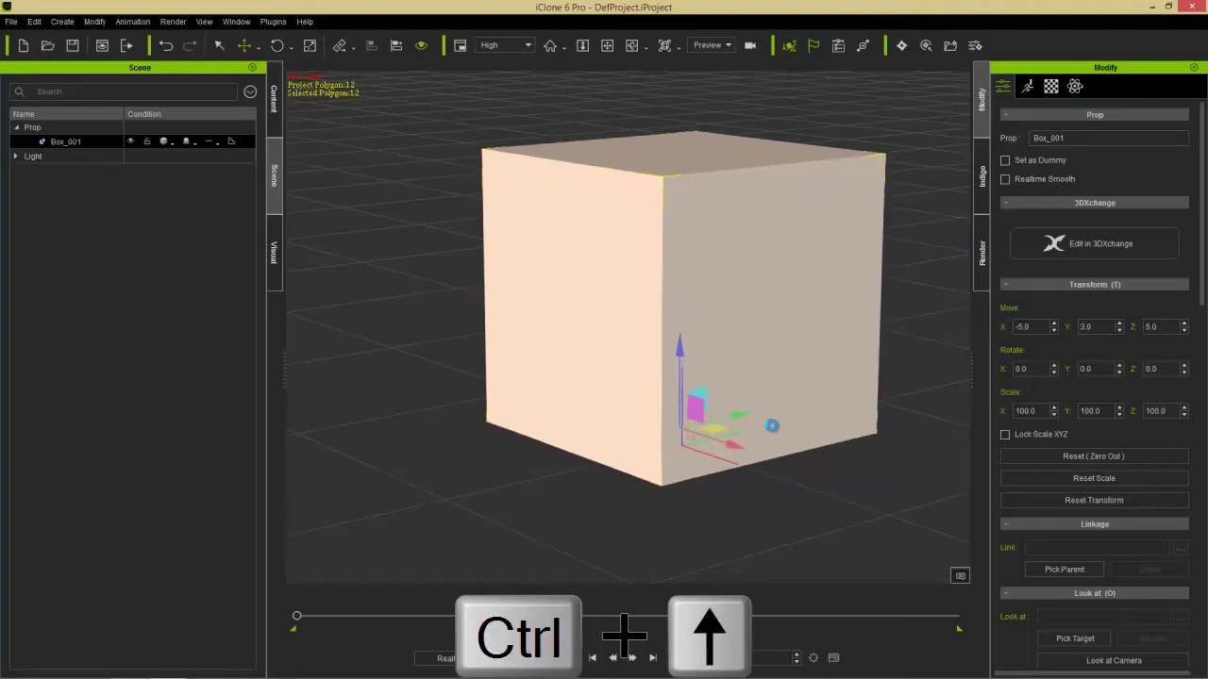
{"action": "key", "text": "ctrl+Down"}
{"action": "key", "text": "ctrl+Down"}
{"action": "key", "text": "ctrl+Down"}
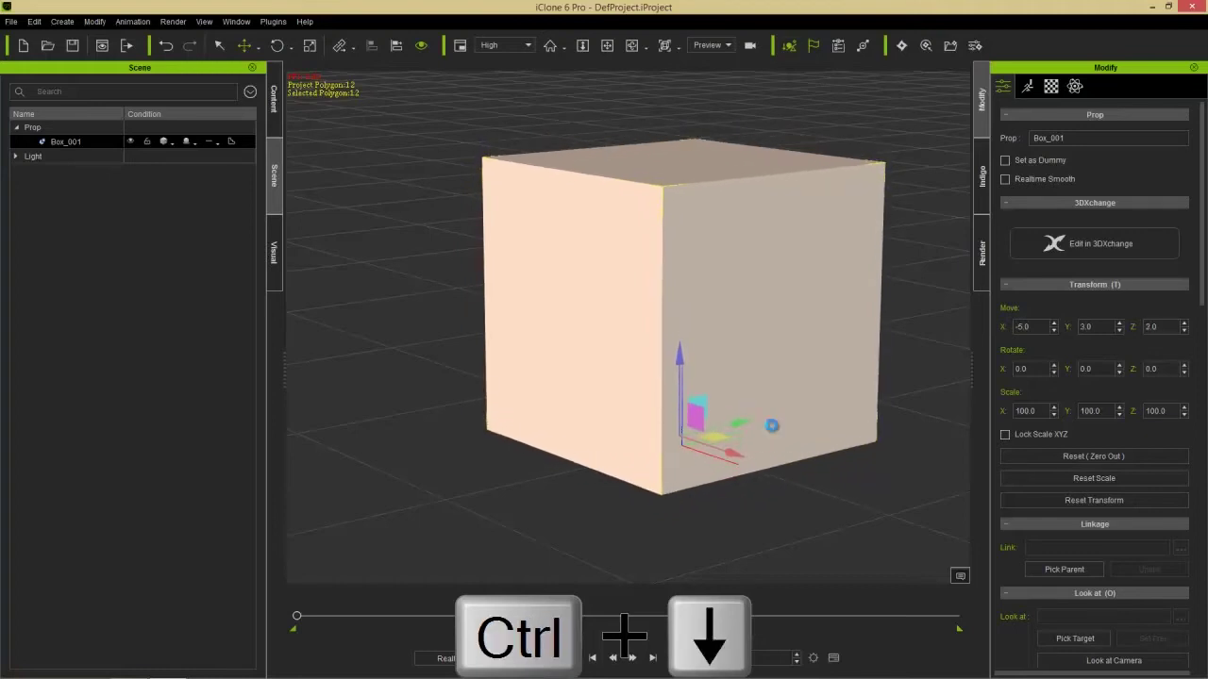
{"action": "key", "text": "ctrl+Down"}
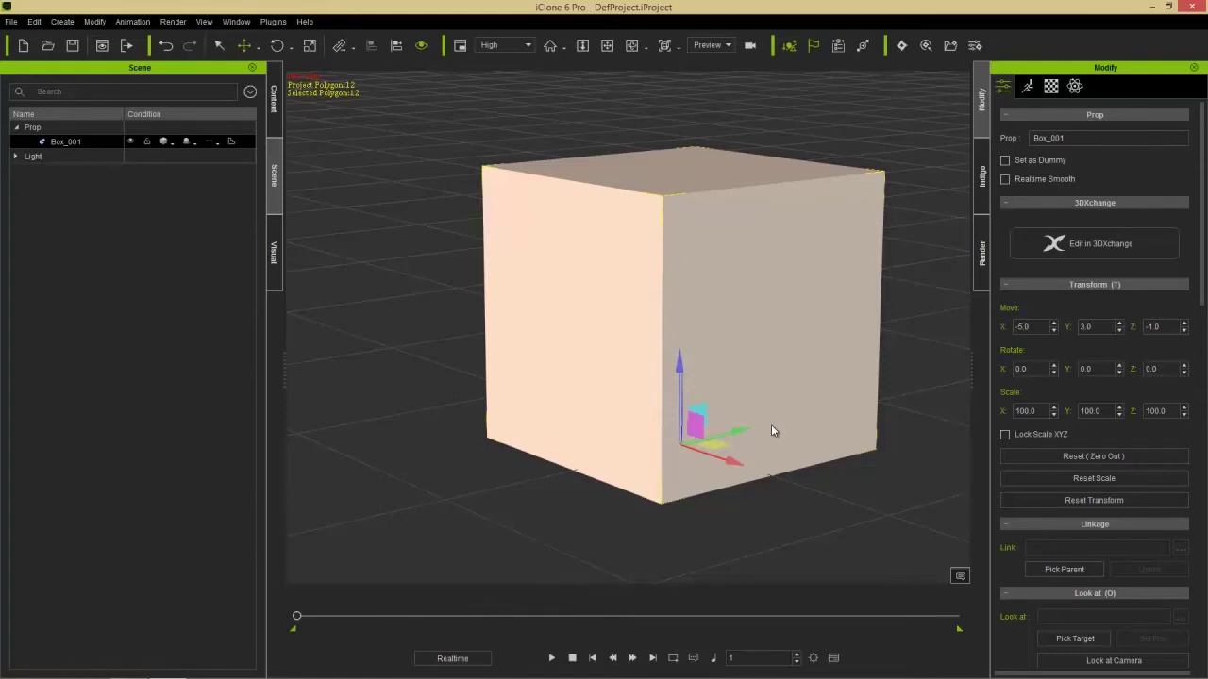
{"action": "key", "text": "ctrl+Up"}
{"action": "key", "text": "ctrl+Up"}
{"action": "key", "text": "ctrl+Up"}
{"action": "key", "text": "ctrl+Up"}
{"action": "key", "text": "ctrl+Up"}
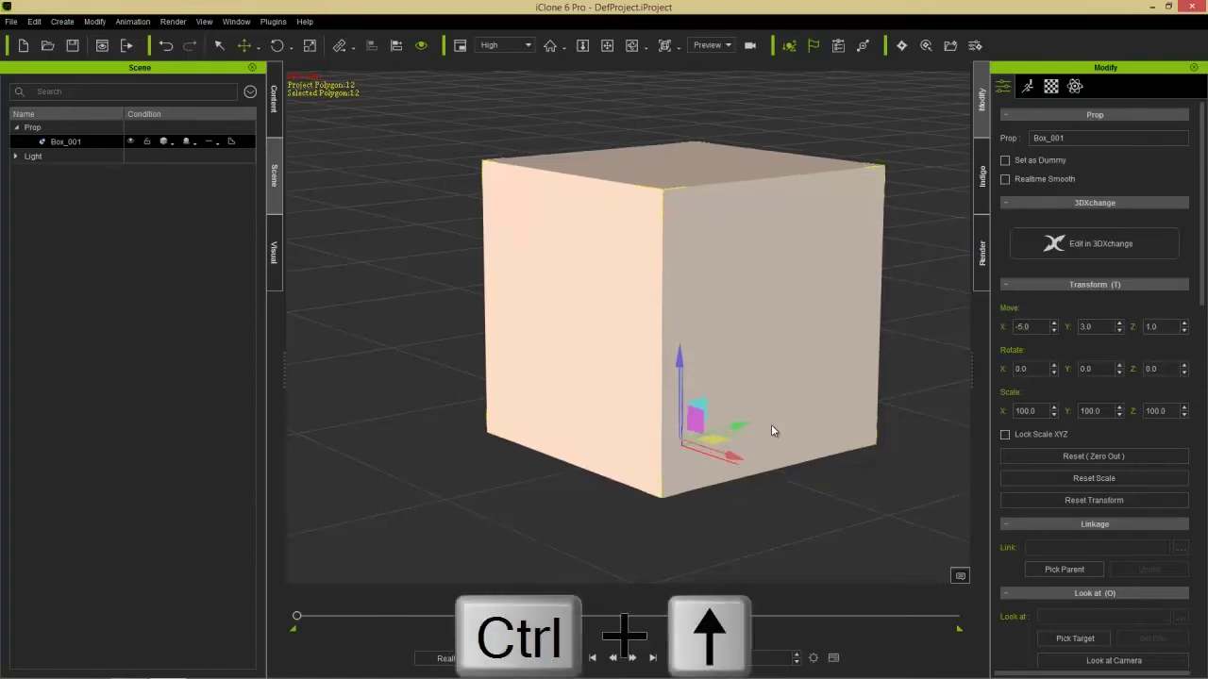
Step: Nudge the box down along the Z axis in one-unit steps to Z -2
{"action": "key", "text": "ctrl+Down"}
{"action": "key", "text": "ctrl+Down"}
{"action": "key", "text": "ctrl+Down"}
{"action": "key", "text": "ctrl+Down"}
{"action": "key", "text": "ctrl+Down"}
{"action": "key", "text": "ctrl+Down"}
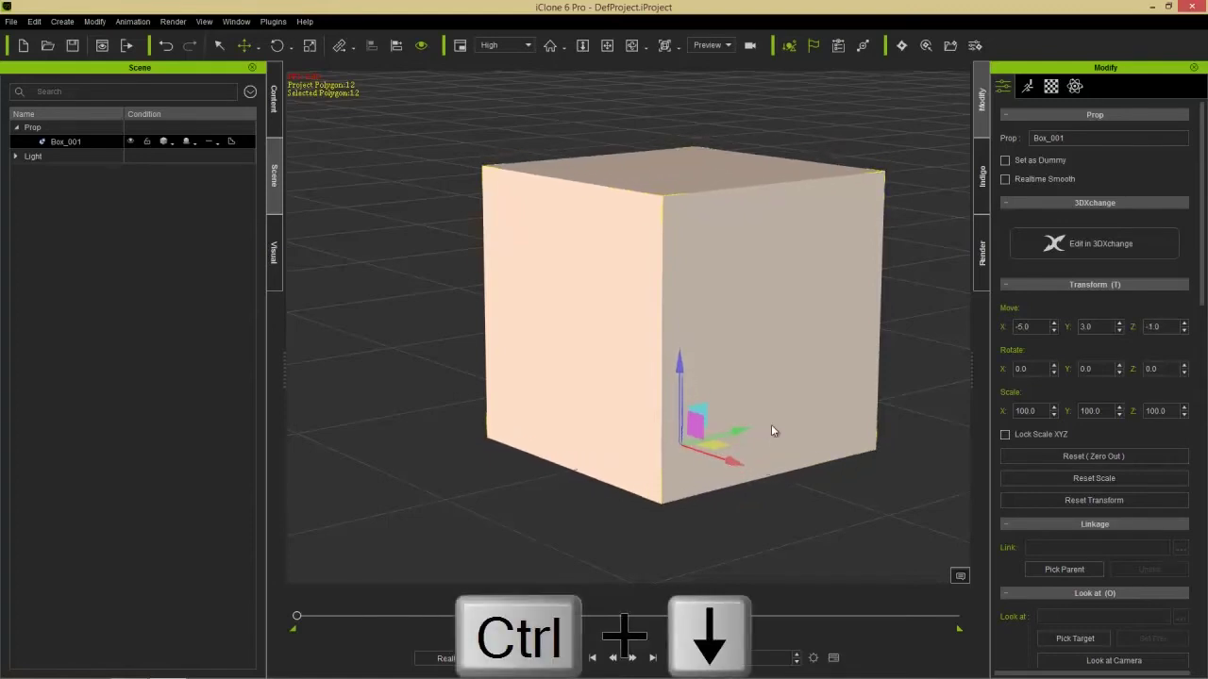
Step: Rotate the box about the Z axis in small negative increments, past about 324 degrees
{"action": "key", "text": "ctrl+Left"}
{"action": "key", "text": "ctrl+Left"}
{"action": "key", "text": "ctrl+Left"}
{"action": "key", "text": "ctrl+Left"}
{"action": "key", "text": "ctrl+Left"}
{"action": "key", "text": "ctrl+Left"}
{"action": "key", "text": "ctrl+Left"}
{"action": "key", "text": "ctrl+Left"}
{"action": "key", "text": "ctrl+Left"}
{"action": "key", "text": "ctrl+Left"}
{"action": "key", "text": "ctrl+Left"}
{"action": "key", "text": "ctrl+Left"}
{"action": "key", "text": "ctrl+Left"}
{"action": "key", "text": "ctrl+Left"}
{"action": "key", "text": "ctrl+Left"}
{"action": "key", "text": "ctrl+Left"}
{"action": "key", "text": "ctrl+Left"}
{"action": "key", "text": "ctrl+Left"}
{"action": "key", "text": "ctrl+Left"}
{"action": "key", "text": "ctrl+Left"}
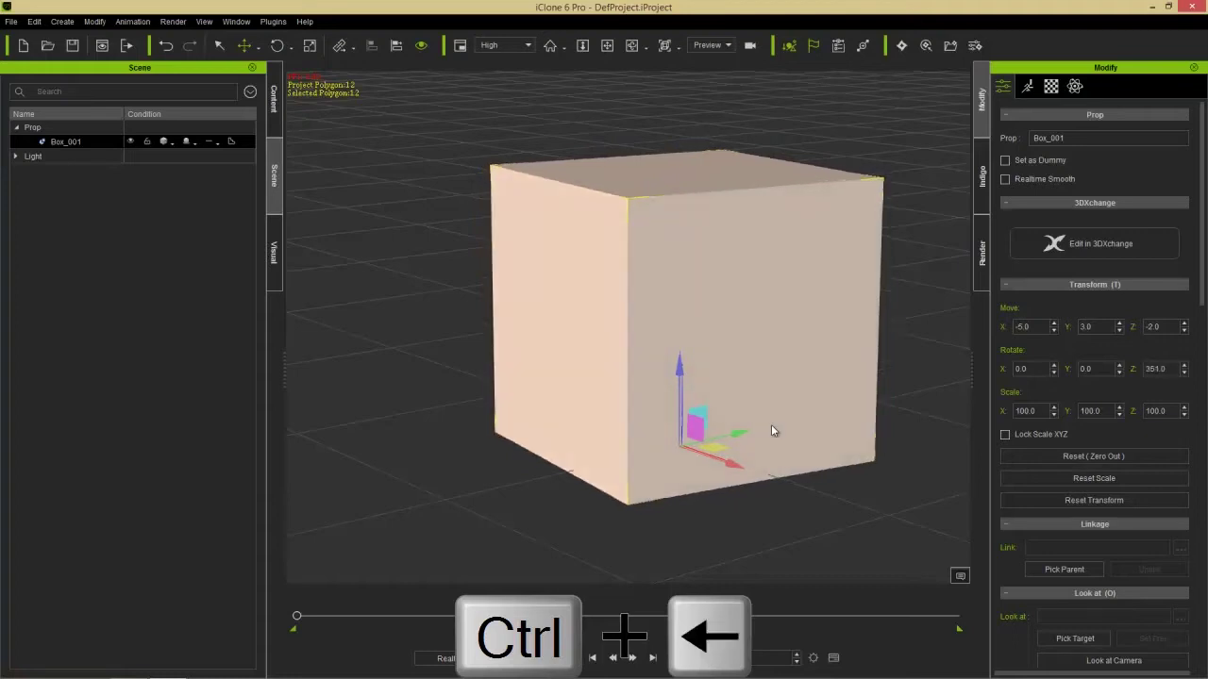
{"action": "key", "text": "ctrl+Left"}
{"action": "key", "text": "ctrl+Left"}
{"action": "key", "text": "ctrl+Left"}
Step: Rotate the box back about the Z axis in small increments until its Z rotation is 0
{"action": "key", "text": "ctrl+Right"}
{"action": "key", "text": "ctrl+Right"}
{"action": "key", "text": "ctrl+Right"}
{"action": "key", "text": "ctrl+Right"}
{"action": "key", "text": "ctrl+Right"}
{"action": "key", "text": "ctrl+Right"}
{"action": "key", "text": "ctrl+Right"}
{"action": "key", "text": "ctrl+Right"}
{"action": "key", "text": "ctrl+Right"}
{"action": "key", "text": "ctrl+Right"}
{"action": "key", "text": "ctrl+Right"}
{"action": "key", "text": "ctrl+Right"}
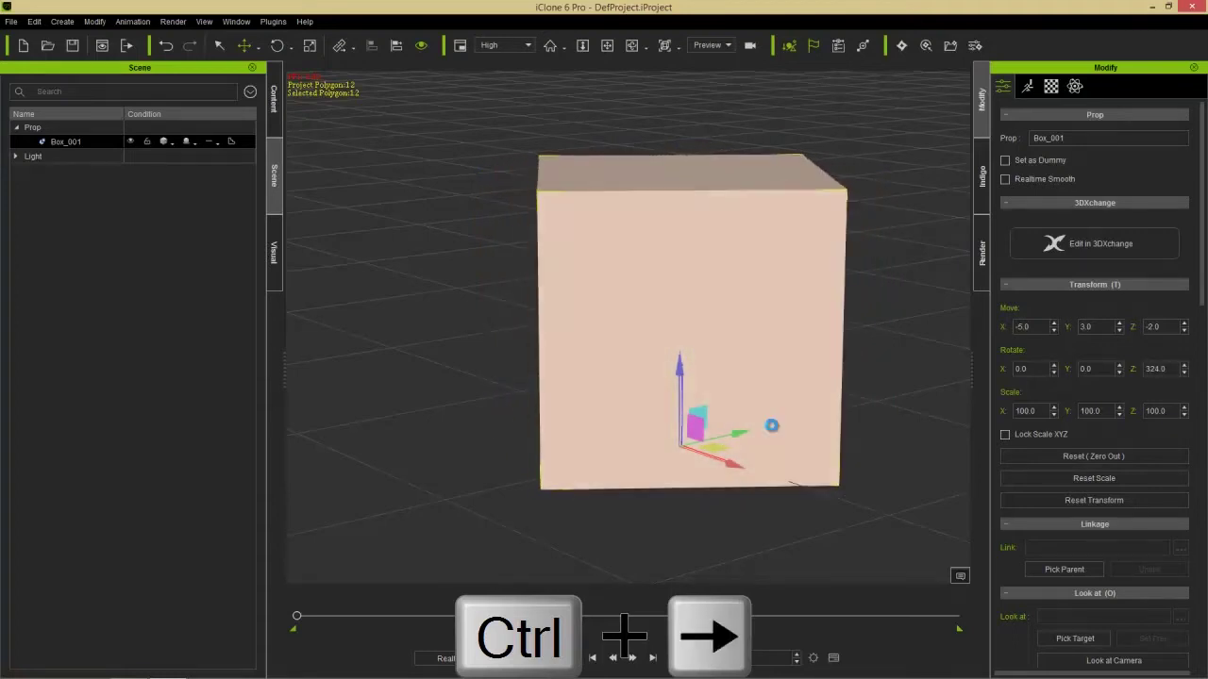
{"action": "key", "text": "ctrl+Right"}
{"action": "key", "text": "ctrl+Right"}
{"action": "key", "text": "ctrl+Right"}
{"action": "key", "text": "ctrl+Right"}
{"action": "key", "text": "ctrl+Right"}
{"action": "key", "text": "ctrl+Right"}
{"action": "key", "text": "ctrl+Right"}
{"action": "key", "text": "ctrl+Right"}
{"action": "key", "text": "ctrl+Right"}
{"action": "key", "text": "ctrl+Right"}
{"action": "key", "text": "ctrl+Right"}
{"action": "key", "text": "ctrl+Right"}
{"action": "key", "text": "ctrl+Right"}
{"action": "key", "text": "ctrl+Right"}
{"action": "key", "text": "ctrl+Right"}
{"action": "key", "text": "ctrl+Right"}
{"action": "key", "text": "ctrl+Right"}
{"action": "key", "text": "ctrl+Right"}
{"action": "key", "text": "ctrl+Right"}
{"action": "key", "text": "ctrl+Right"}
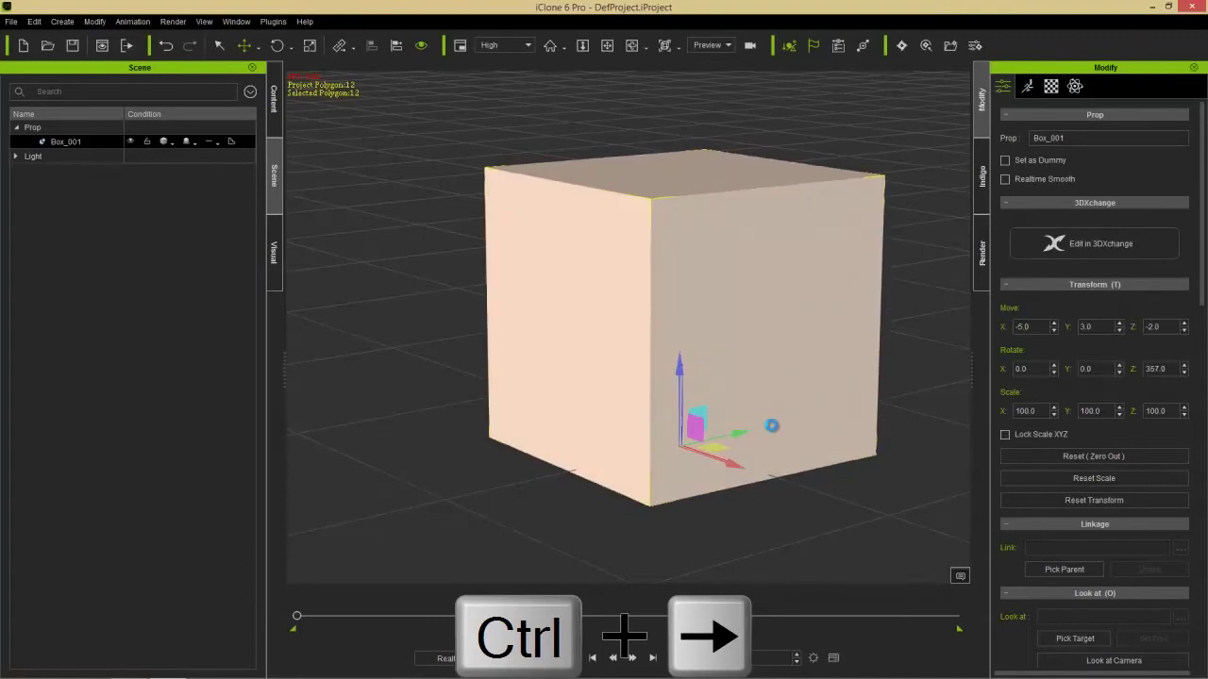
{"action": "key", "text": "ctrl+Left"}
{"action": "key", "text": "ctrl+Left"}
{"action": "key", "text": "ctrl+Left"}
{"action": "key", "text": "ctrl+Left"}
{"action": "key", "text": "ctrl+Left"}
{"action": "key", "text": "ctrl+Right"}
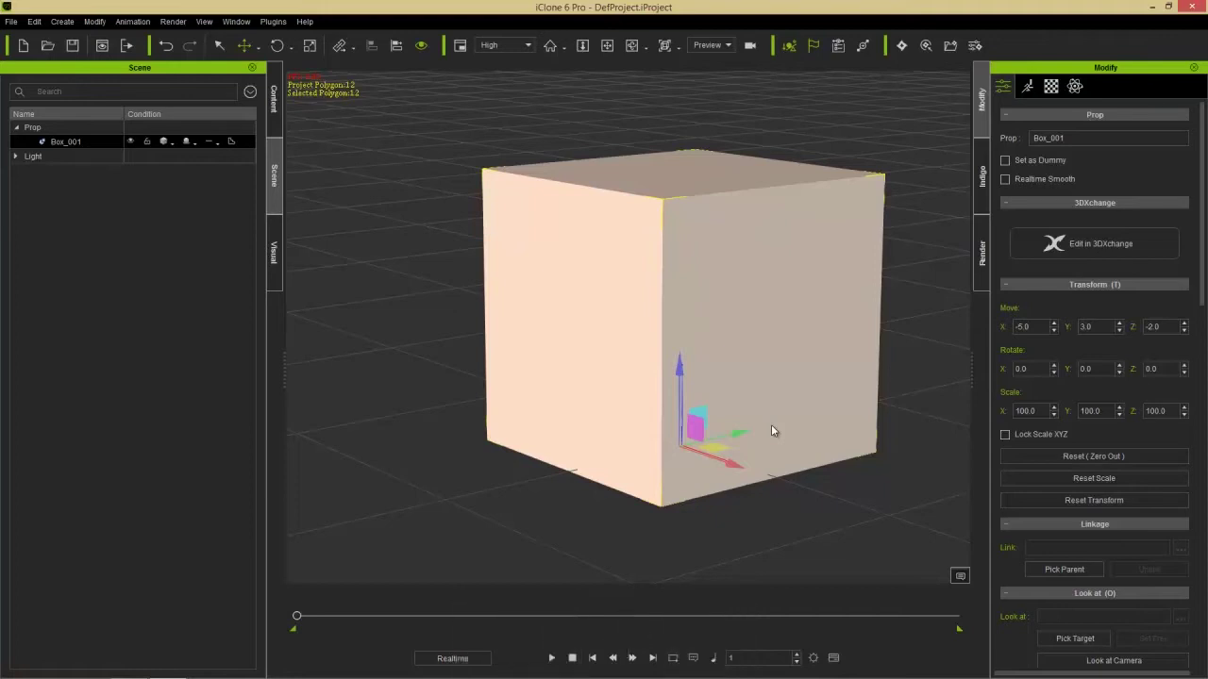
Step: Nudge the box back and forth along the X axis in ten-unit steps, ending at X -5
{"action": "key", "text": "shift+alt+Left"}
{"action": "key", "text": "shift+alt+Left"}
{"action": "key", "text": "shift+alt+Left"}
{"action": "key", "text": "shift+alt+Left"}
{"action": "key", "text": "shift+alt+Left"}
{"action": "key", "text": "shift+alt+Left"}
{"action": "key", "text": "shift+alt+Right"}
{"action": "key", "text": "shift+alt+Right"}
{"action": "key", "text": "shift+alt+Right"}
{"action": "key", "text": "shift+alt+Right"}
{"action": "key", "text": "shift+alt+Right"}
{"action": "key", "text": "shift+alt+Right"}
{"action": "key", "text": "shift+alt+Right"}
{"action": "key", "text": "shift+alt+Right"}
{"action": "key", "text": "shift+alt+Right"}
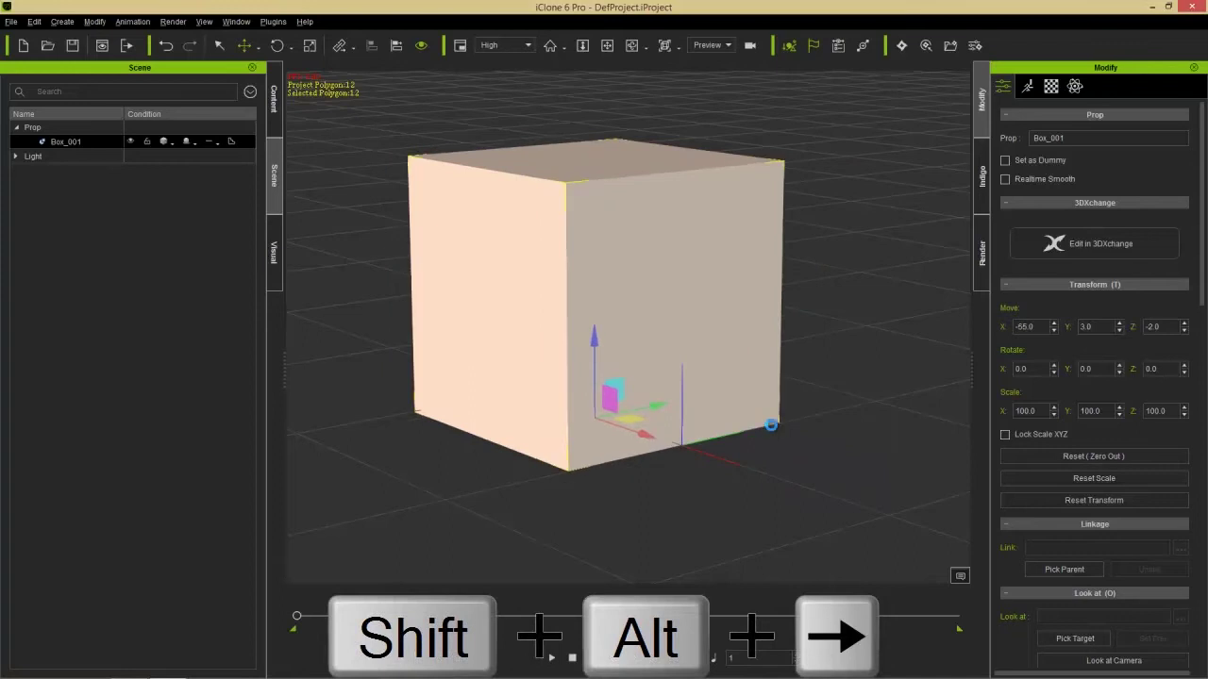
{"action": "key", "text": "shift+alt+Left"}
{"action": "key", "text": "shift+alt+Left"}
{"action": "key", "text": "shift+alt+Left"}
{"action": "key", "text": "shift+alt+Left"}
{"action": "key", "text": "shift+alt+Left"}
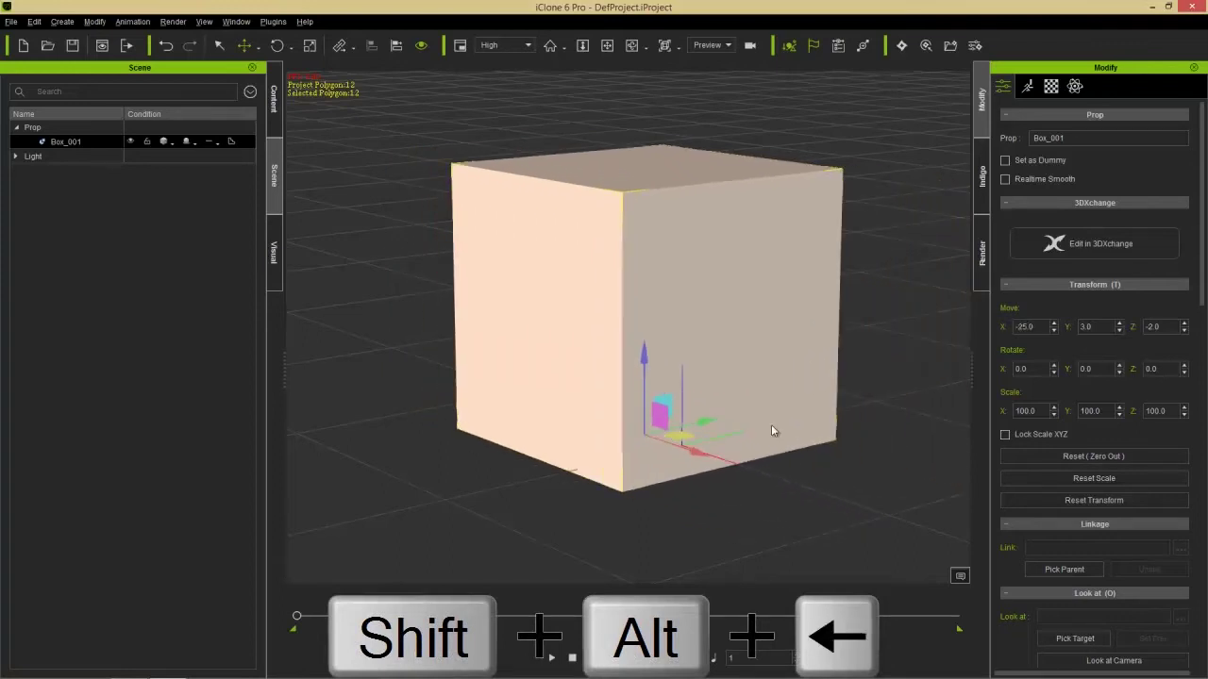
{"action": "key", "text": "shift+alt+Right"}
{"action": "key", "text": "shift+alt+Right"}
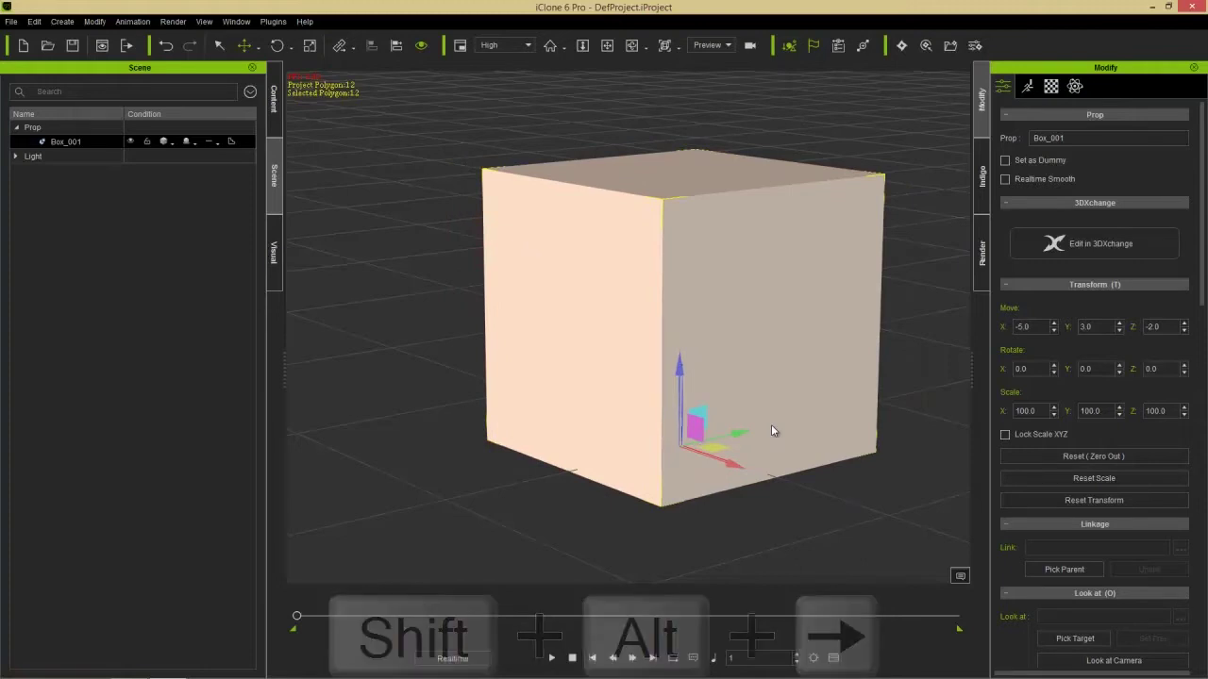
Step: Nudge the box up and down along the Z axis in ten-unit steps, ending at Z 8
{"action": "key", "text": "ctrl+shift+Up"}
{"action": "key", "text": "ctrl+shift+Up"}
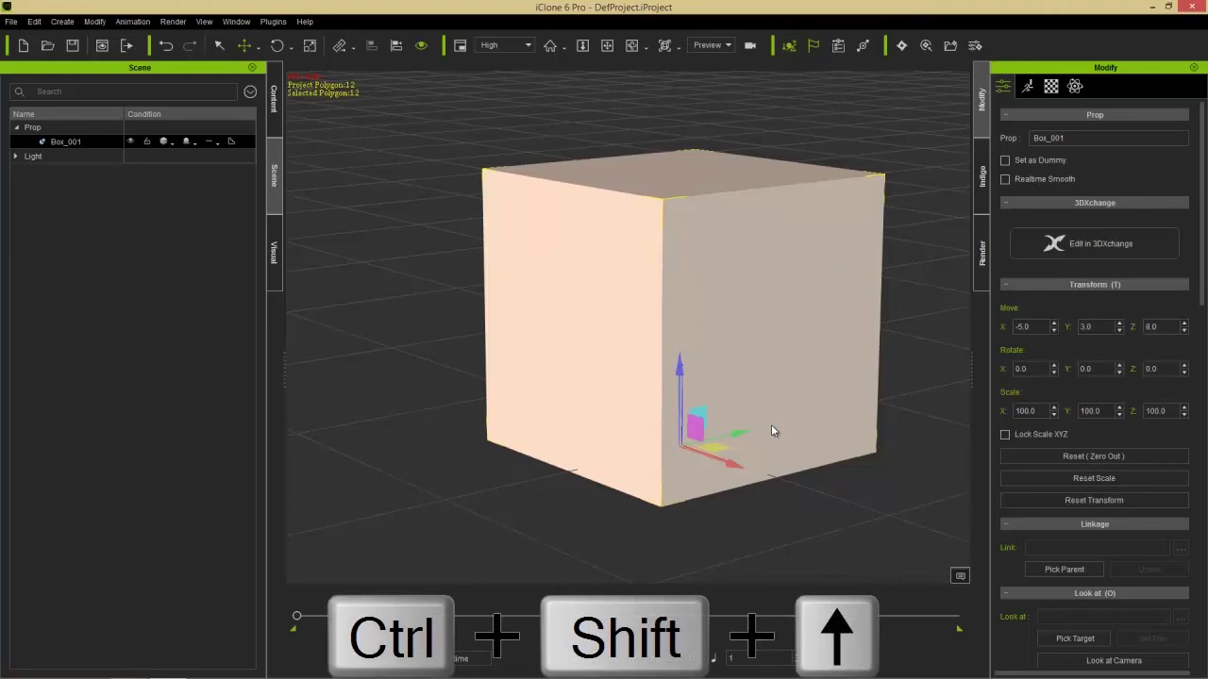
{"action": "key", "text": "ctrl+shift+Up"}
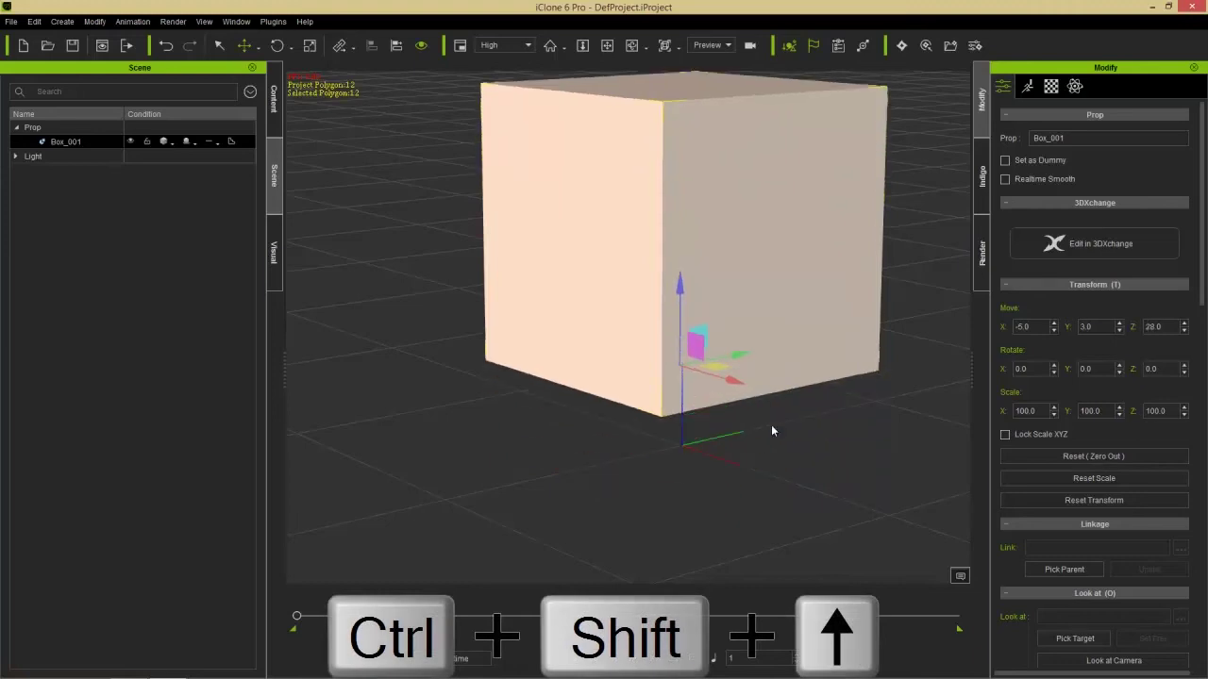
{"action": "key", "text": "ctrl+shift+Down"}
{"action": "key", "text": "ctrl+shift+Down"}
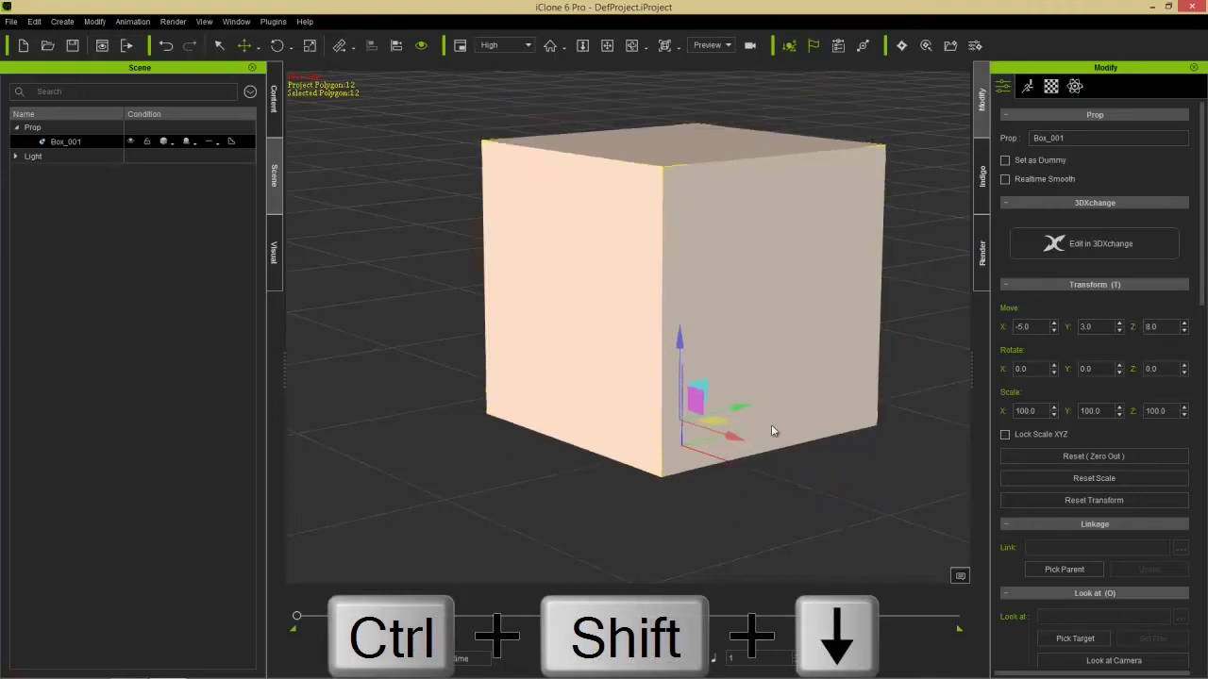
Step: Rotate the box a full turn about the Z axis in large increments, ending at a Z rotation of 0
{"action": "key", "text": "ctrl+shift+Right"}
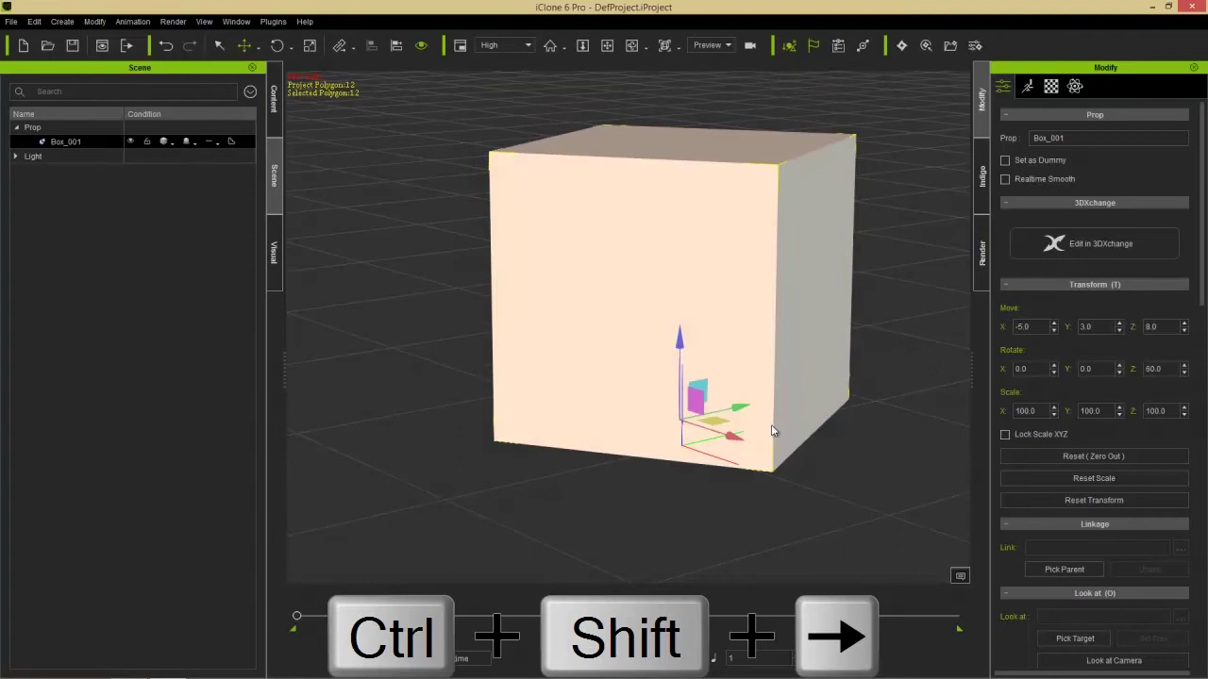
{"action": "key", "text": "ctrl+shift+Right"}
{"action": "key", "text": "ctrl+shift+Right"}
{"action": "key", "text": "ctrl+shift+Right"}
{"action": "key", "text": "ctrl+shift+Right"}
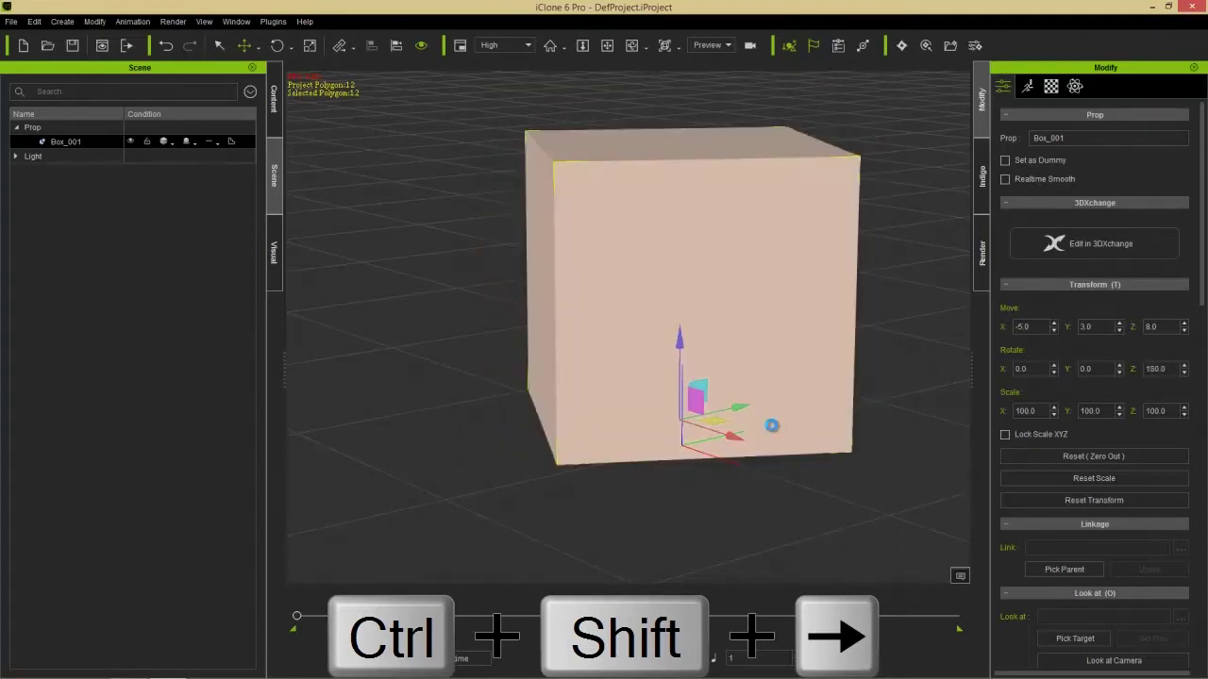
{"action": "key", "text": "ctrl+shift+Right"}
{"action": "key", "text": "ctrl+shift+Right"}
{"action": "key", "text": "ctrl+shift+Right"}
{"action": "key", "text": "ctrl+shift+Right"}
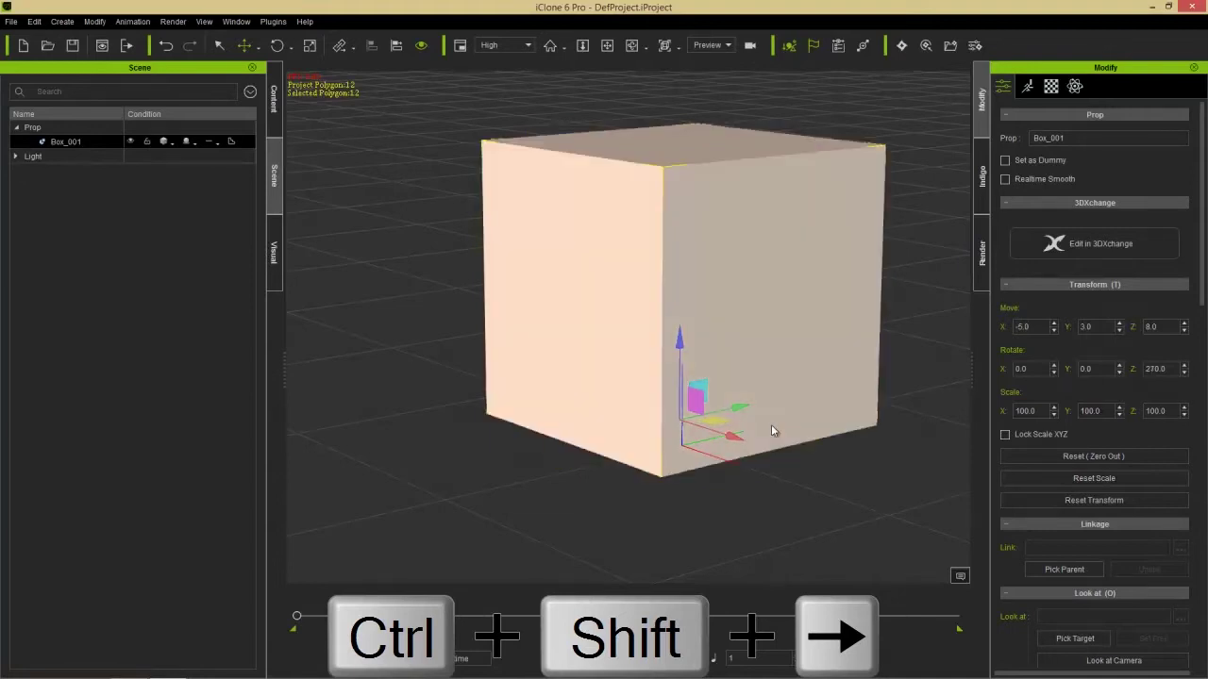
{"action": "key", "text": "ctrl+shift+Right"}
{"action": "key", "text": "ctrl+shift+Right"}
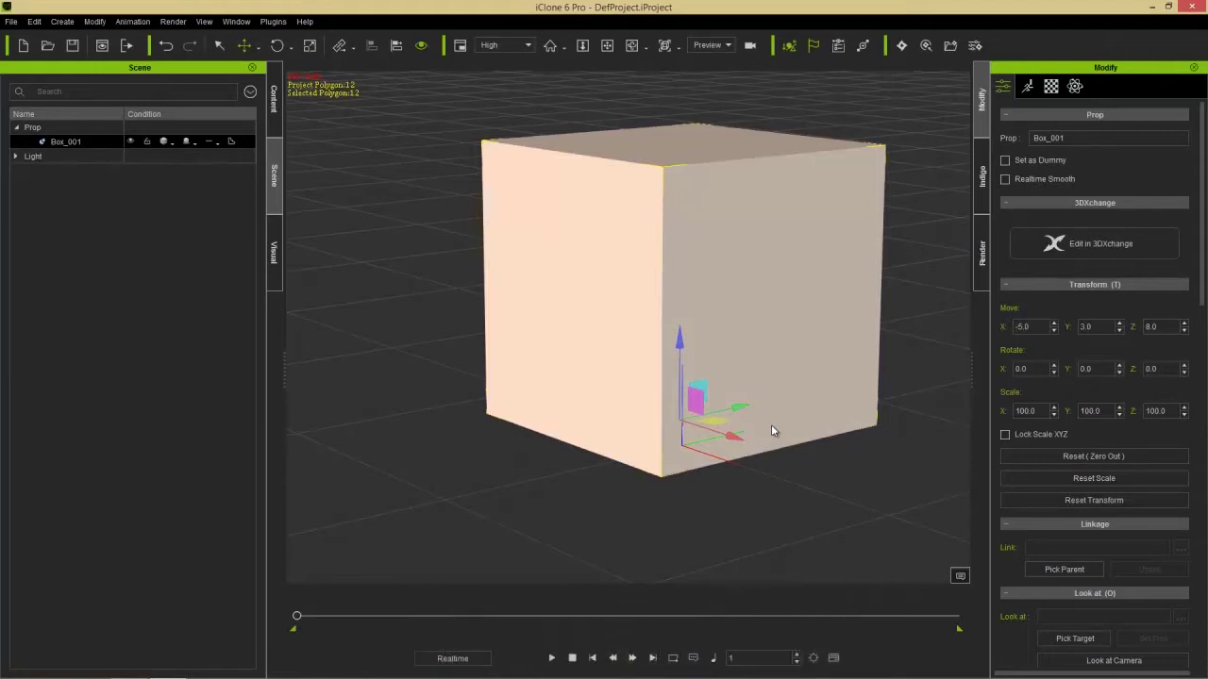
Step: Scale the box to about X 12.5, Y 217.9 and Z 97.8, and zero out its transform
{"action": "left_click", "coordinate": [310, 47]}
{"action": "right_click_drag", "start_coordinate": [556, 383], "coordinate": [569, 478]}
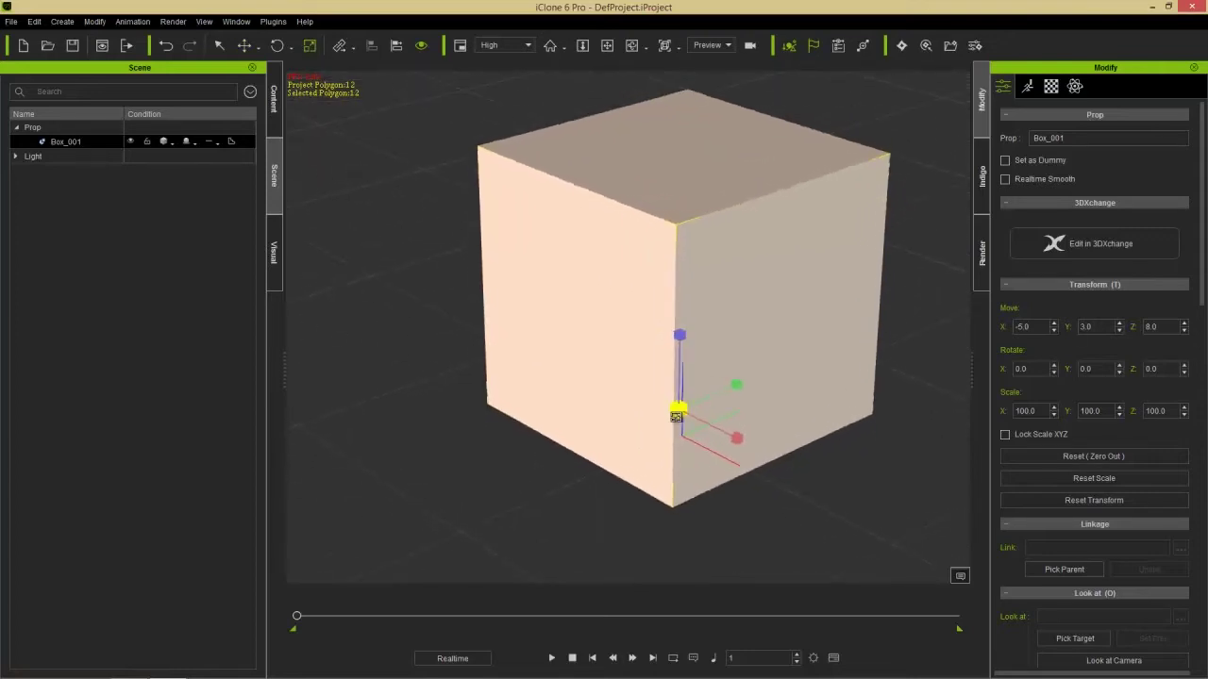
{"action": "mouse_move", "coordinate": [675, 416]}
{"action": "left_mouse_down"}
{"action": "mouse_move", "coordinate": [701, 378]}
{"action": "mouse_move", "coordinate": [653, 465]}
{"action": "mouse_move", "coordinate": [703, 380]}
{"action": "mouse_move", "coordinate": [686, 413]}
{"action": "left_mouse_up"}
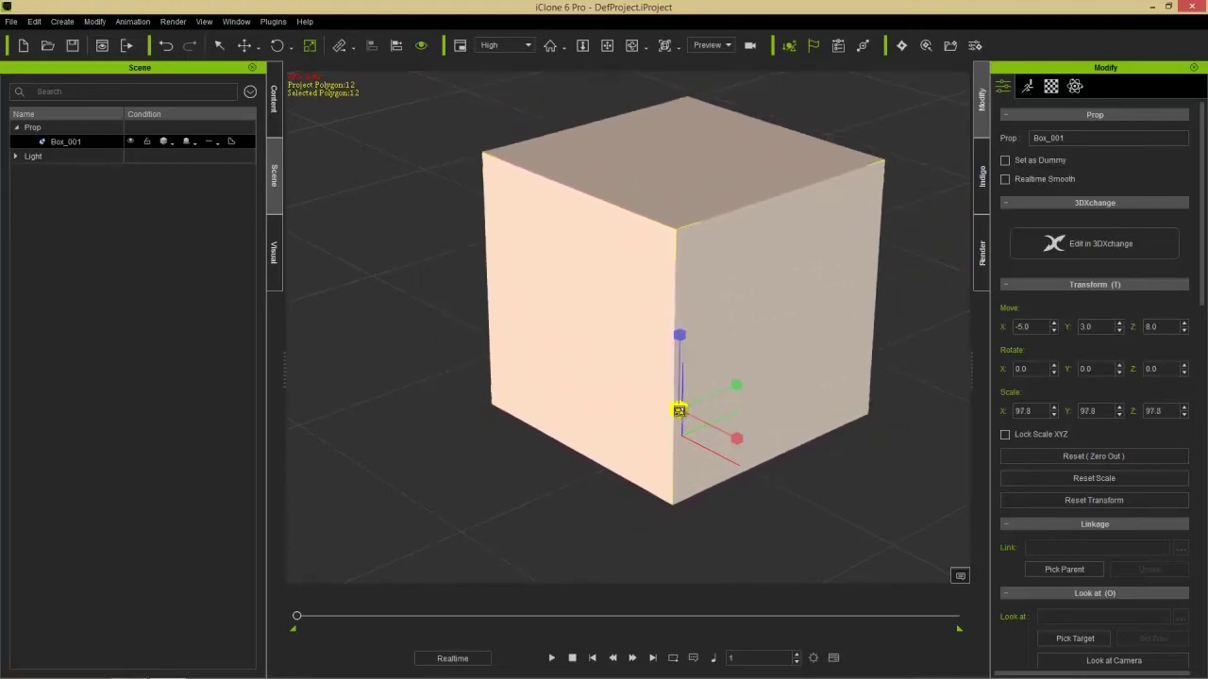
{"action": "left_click_drag", "start_coordinate": [739, 437], "coordinate": [496, 328]}
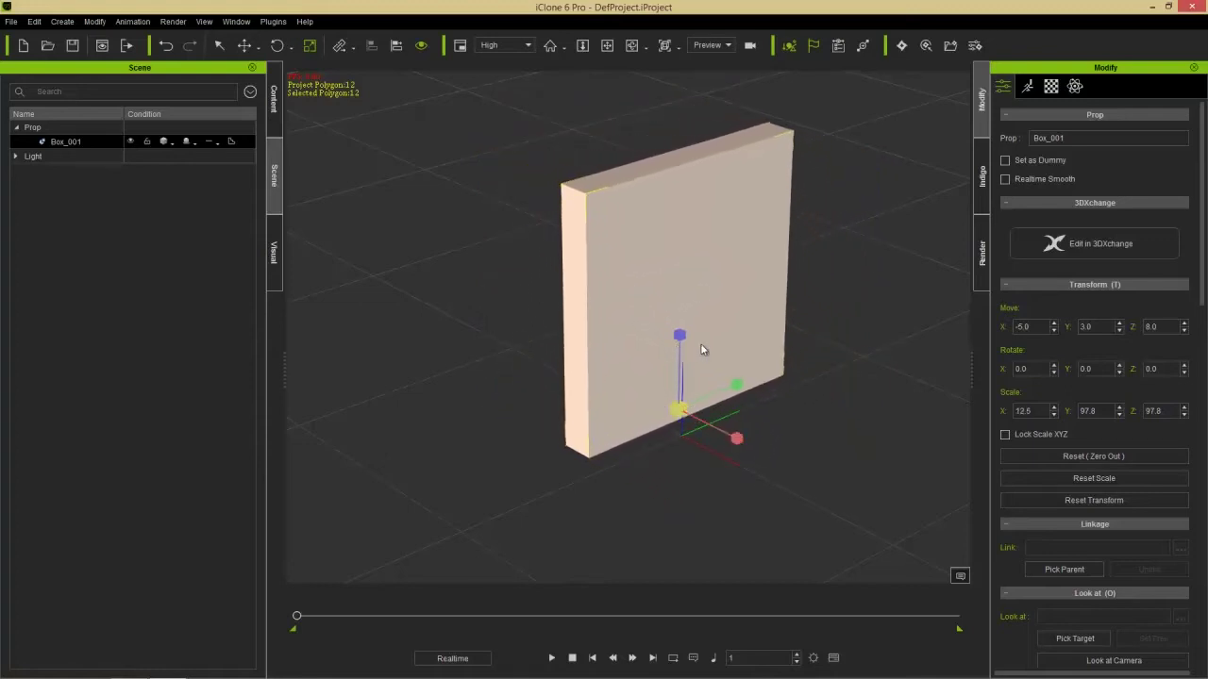
{"action": "left_click_drag", "start_coordinate": [736, 385], "coordinate": [842, 323]}
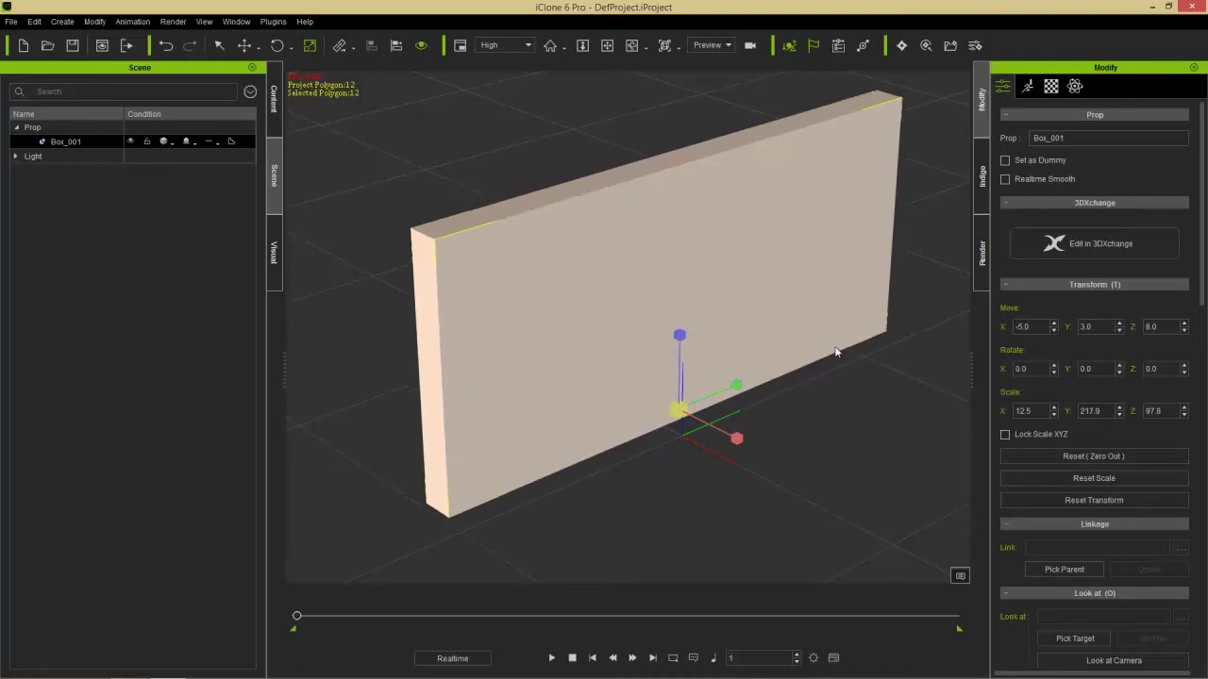
{"action": "left_click", "coordinate": [1082, 458]}
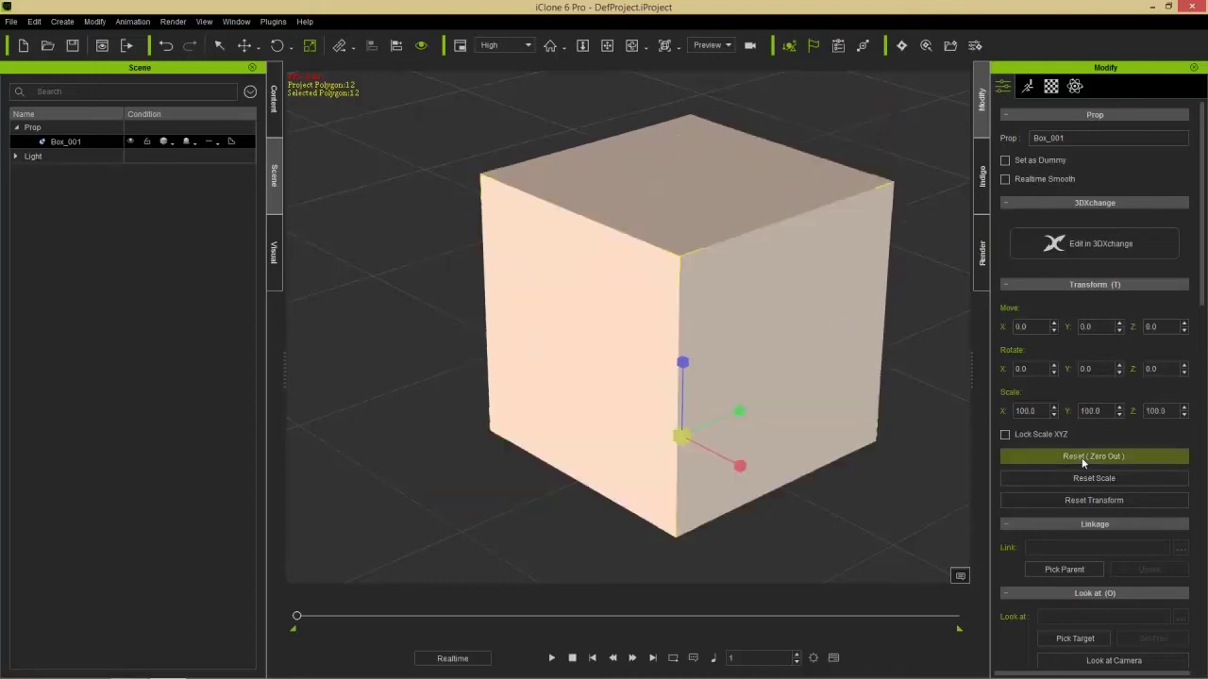
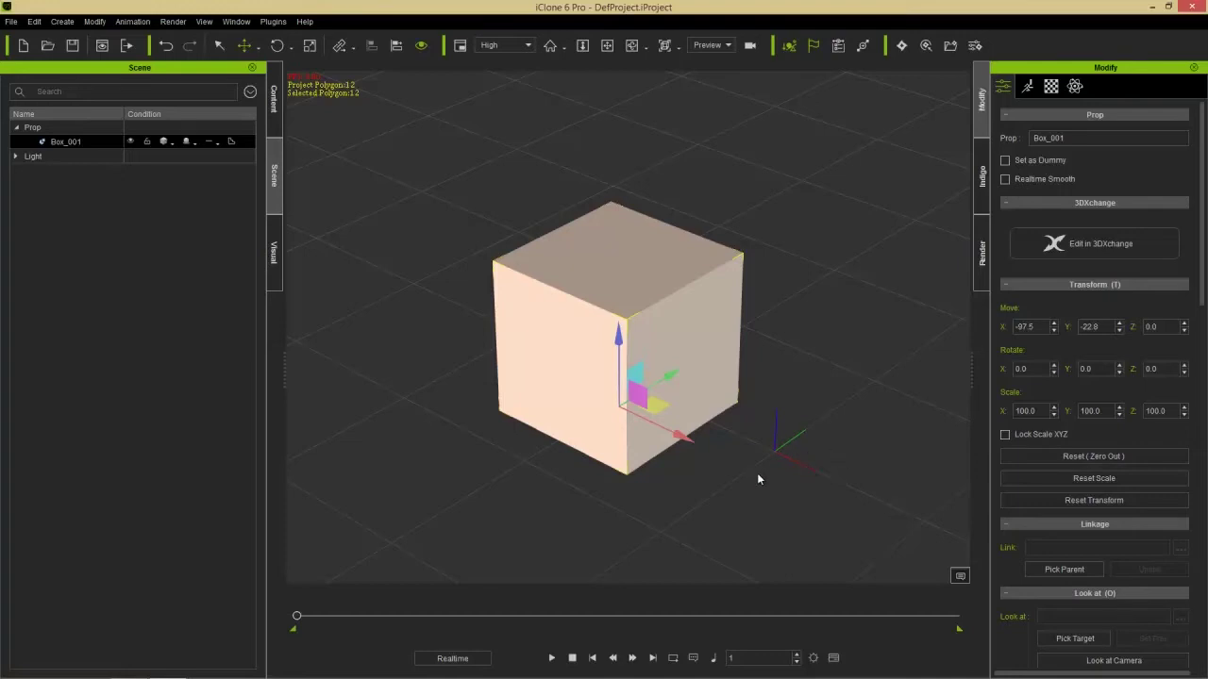
Step: Rotate the box about Z to about 42.9 degrees and move it along the world X axis to about X -125.1
{"action": "key", "text": "e"}
{"action": "left_click_drag", "start_coordinate": [622, 441], "coordinate": [645, 437]}
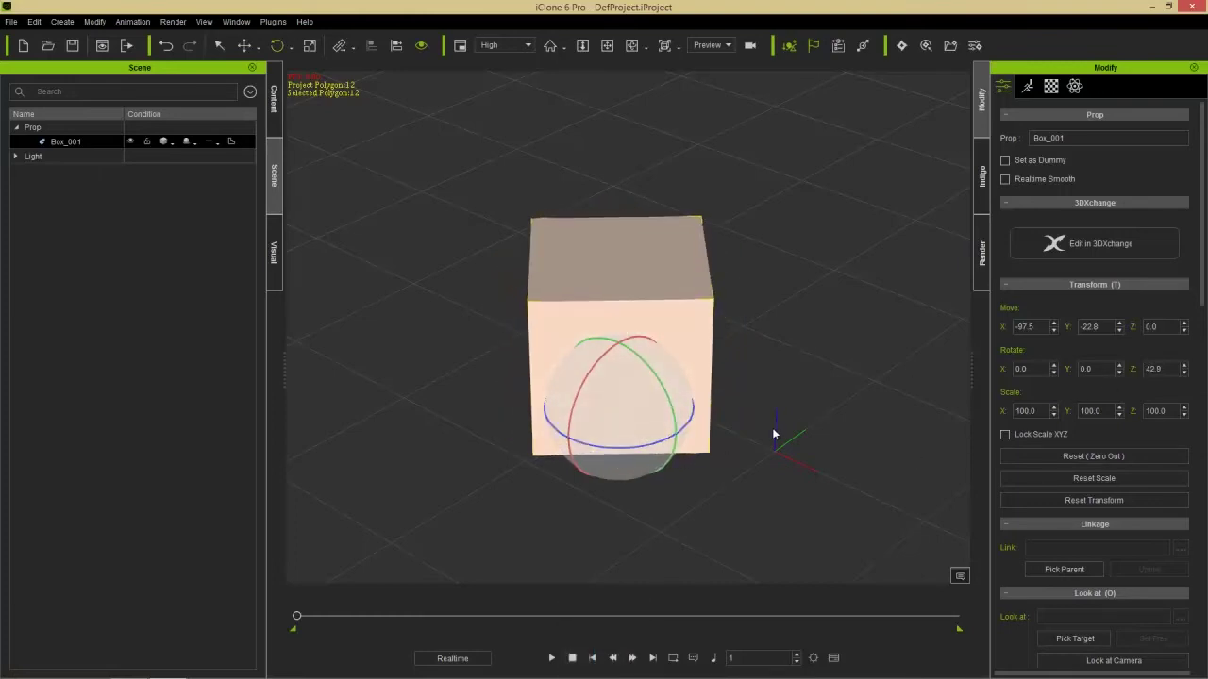
{"action": "key", "text": "w"}
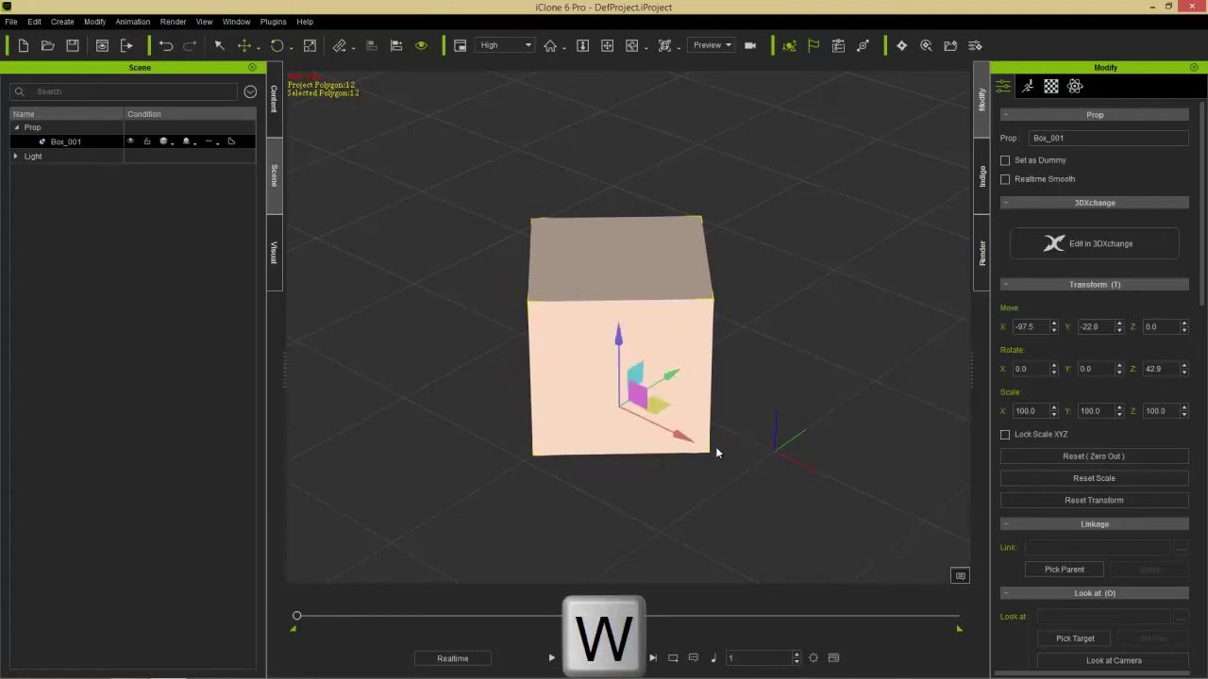
{"action": "left_click_drag", "start_coordinate": [663, 424], "coordinate": [643, 439]}
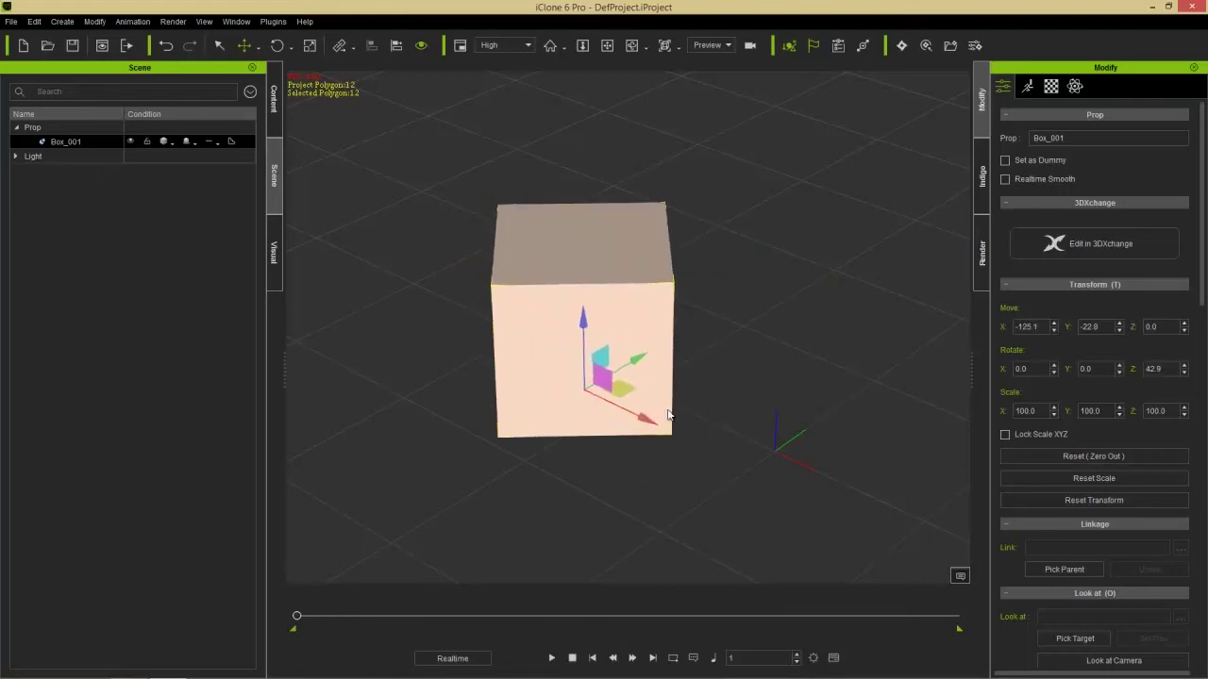
Step: Switch the Move tool to local axes and move the box to about X -150.5, Y -31.1
{"action": "key", "text": "w"}
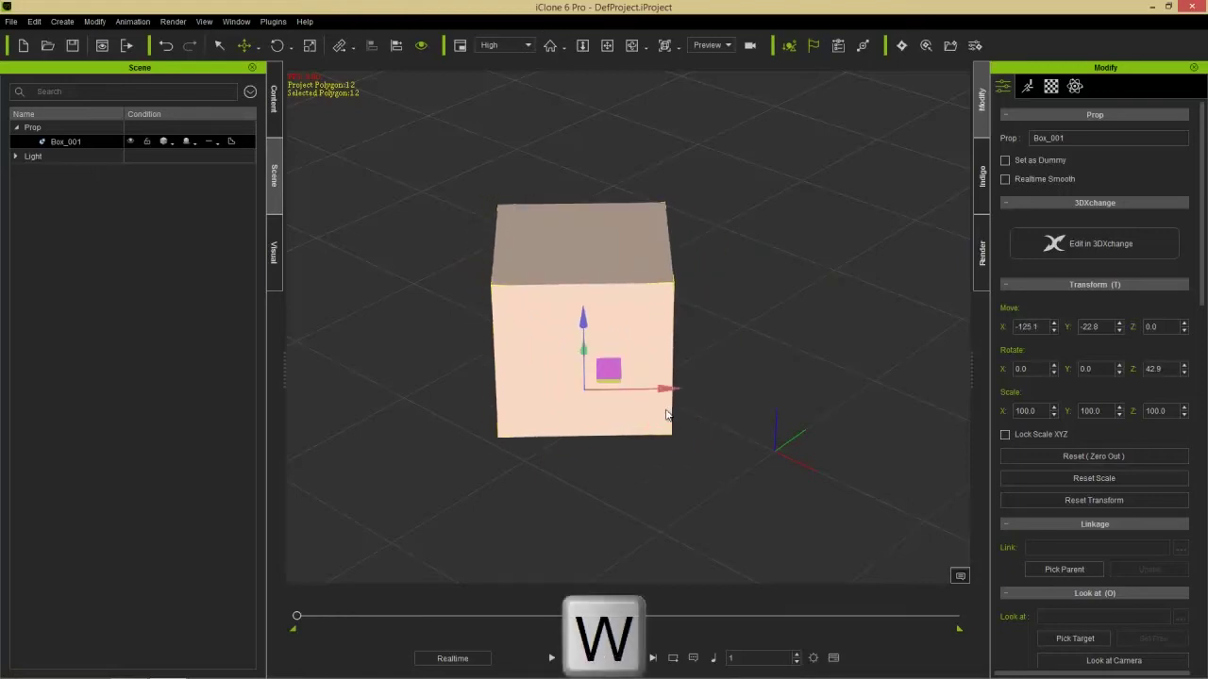
{"action": "right_click_drag", "start_coordinate": [633, 318], "coordinate": [553, 392]}
{"action": "left_click_drag", "start_coordinate": [624, 319], "coordinate": [629, 413]}
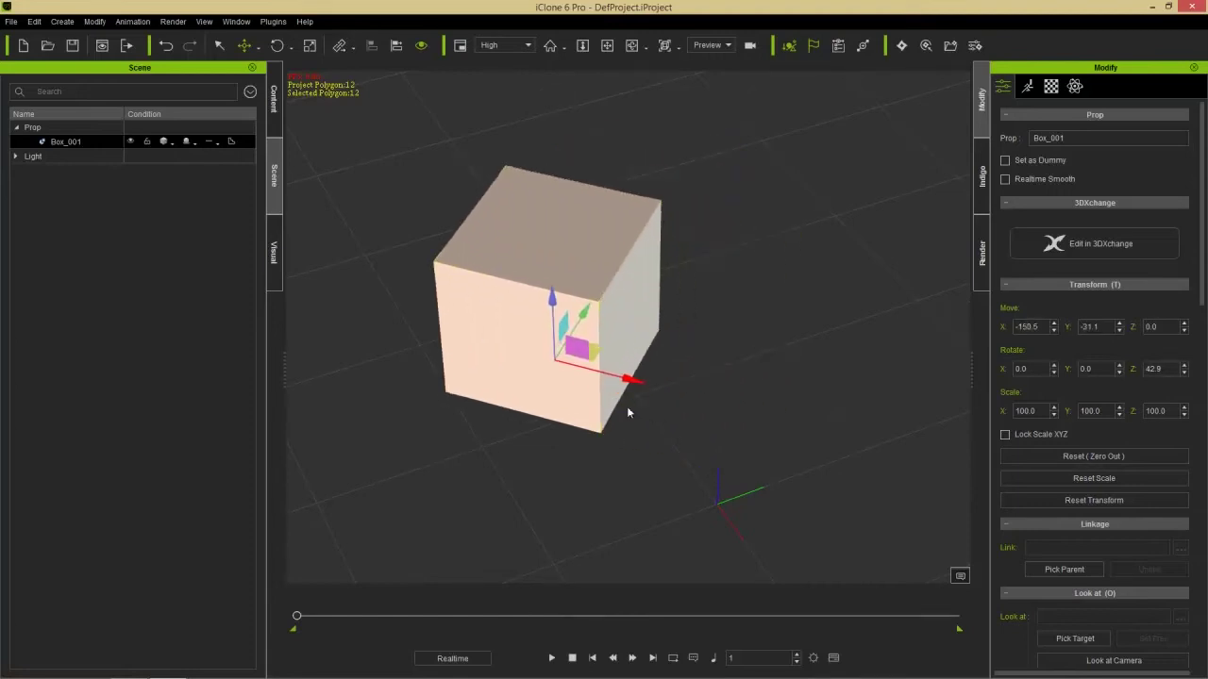
Step: Switch to the Rotate tool and examine the world and local options of the Rotate and Move tools
{"action": "key", "text": "e"}
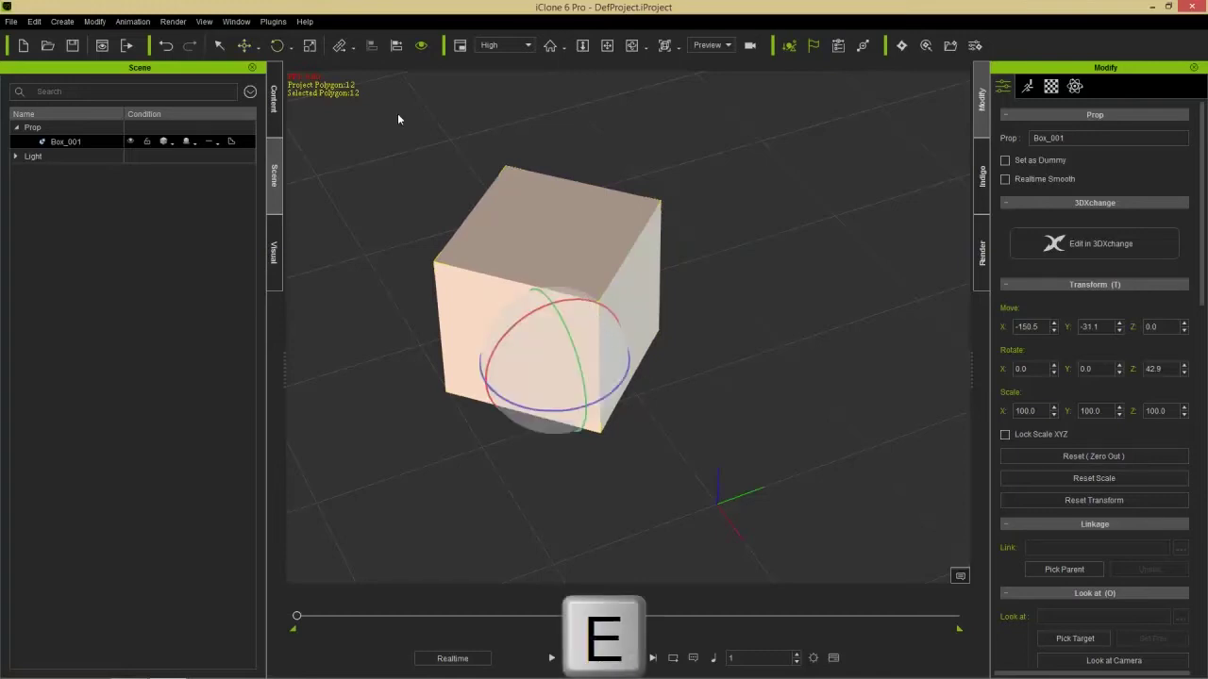
{"action": "left_click", "coordinate": [290, 48]}
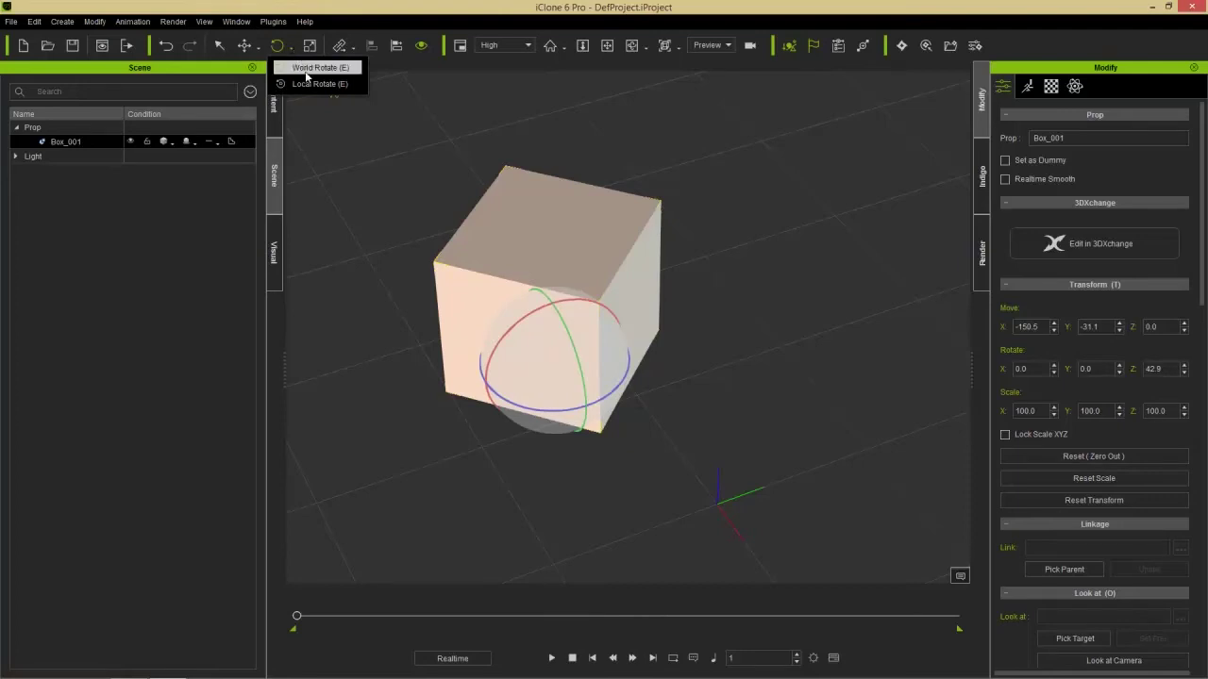
{"action": "left_click", "coordinate": [245, 45]}
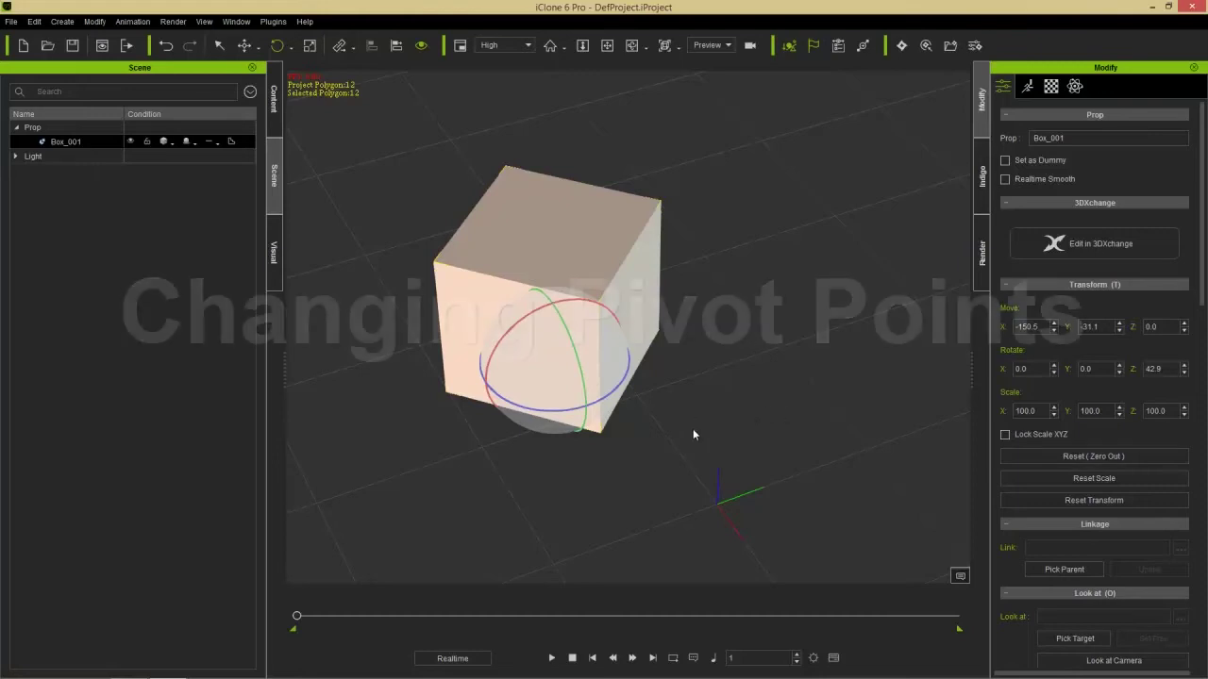
Step: Zero out the box's transform and activate the Move tool
{"action": "left_click", "coordinate": [1130, 459]}
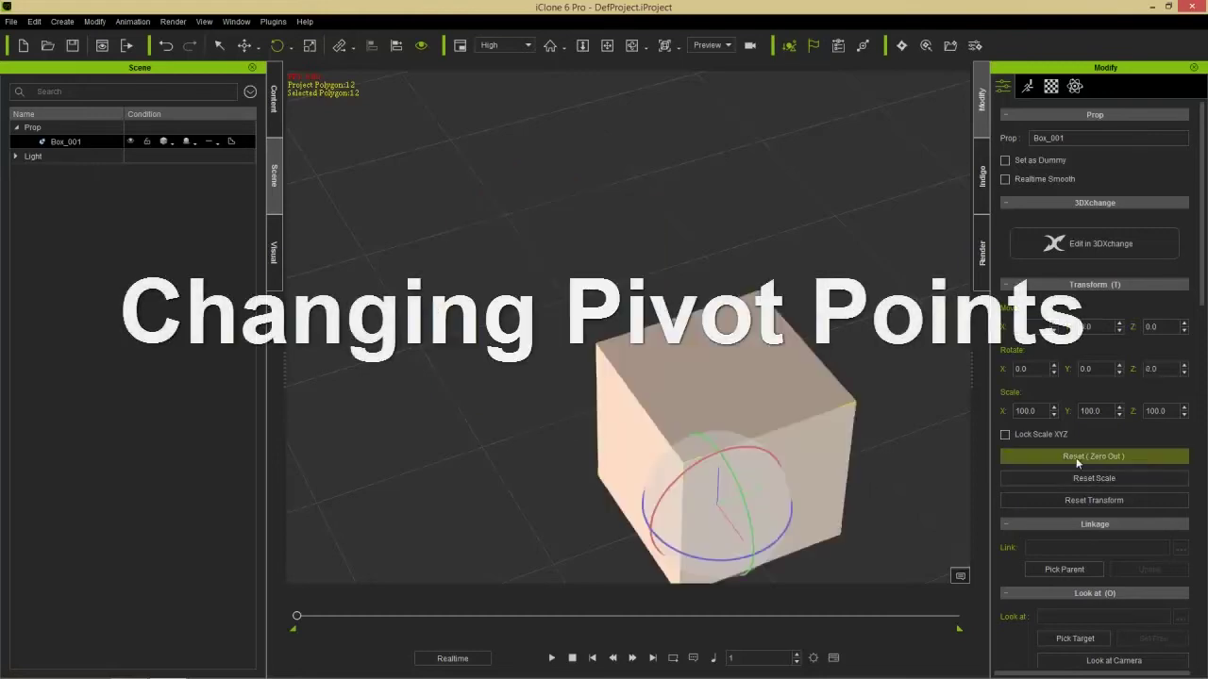
{"action": "left_click_drag", "start_coordinate": [661, 462], "coordinate": [786, 438]}
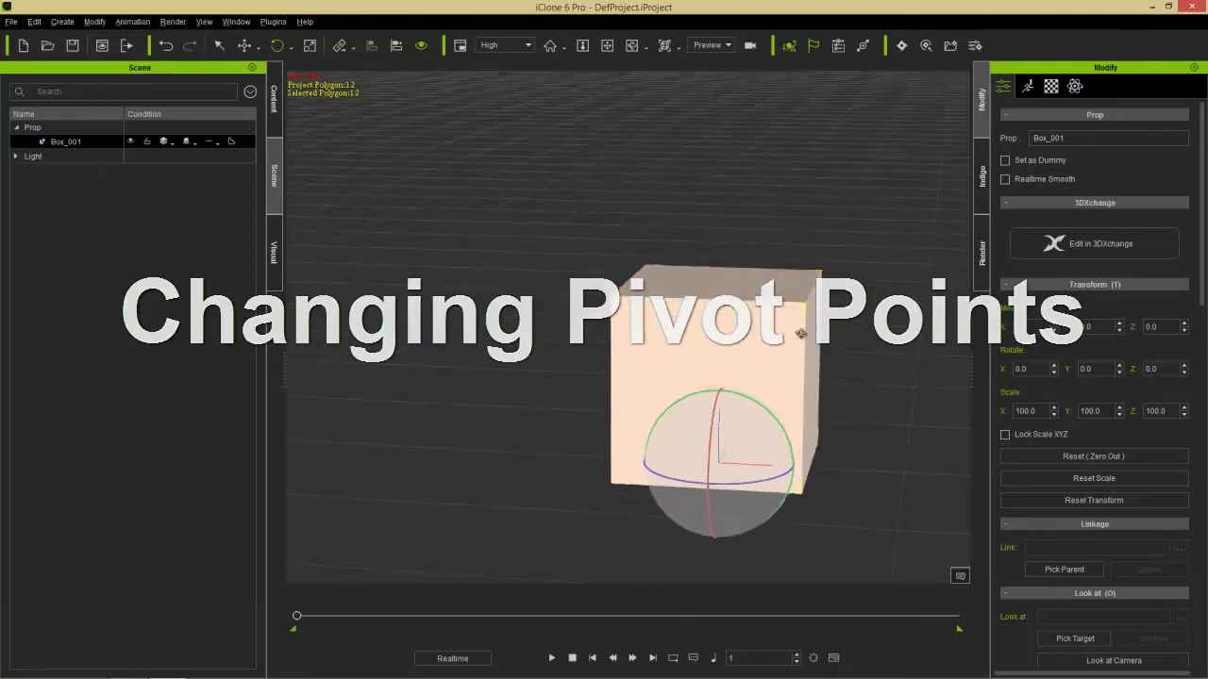
{"action": "key", "text": "w"}
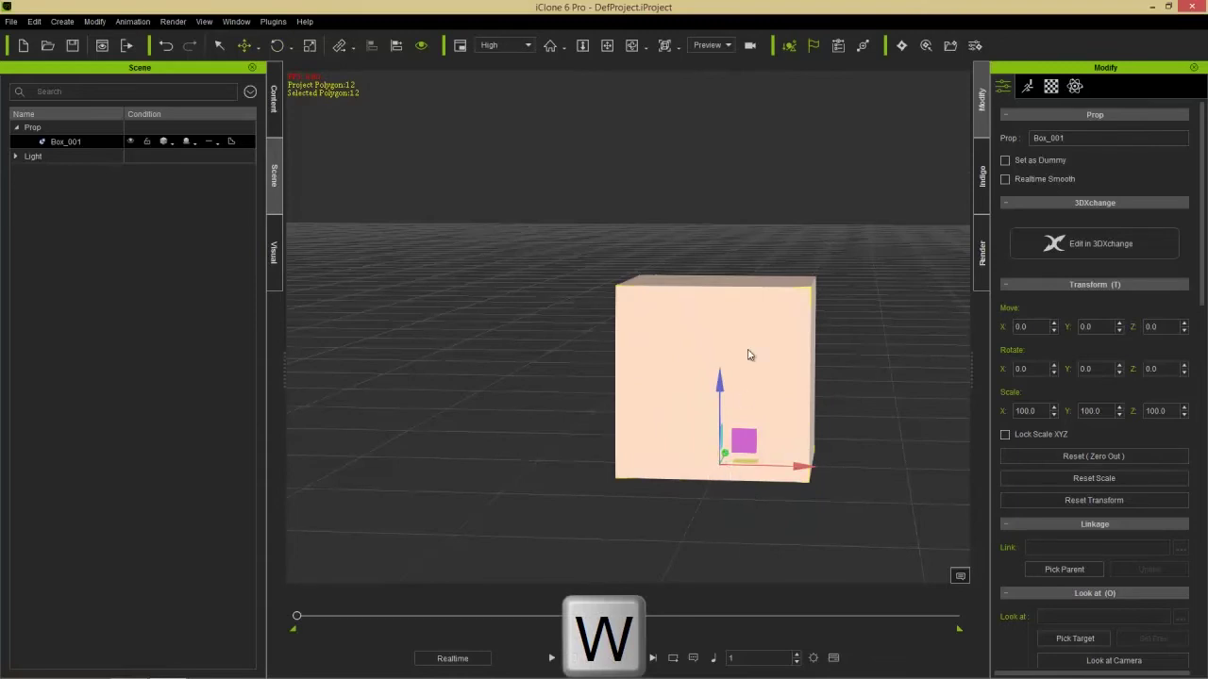
Step: Examine where the box's pivot point lies in the top and front views
{"action": "key", "text": "g"}
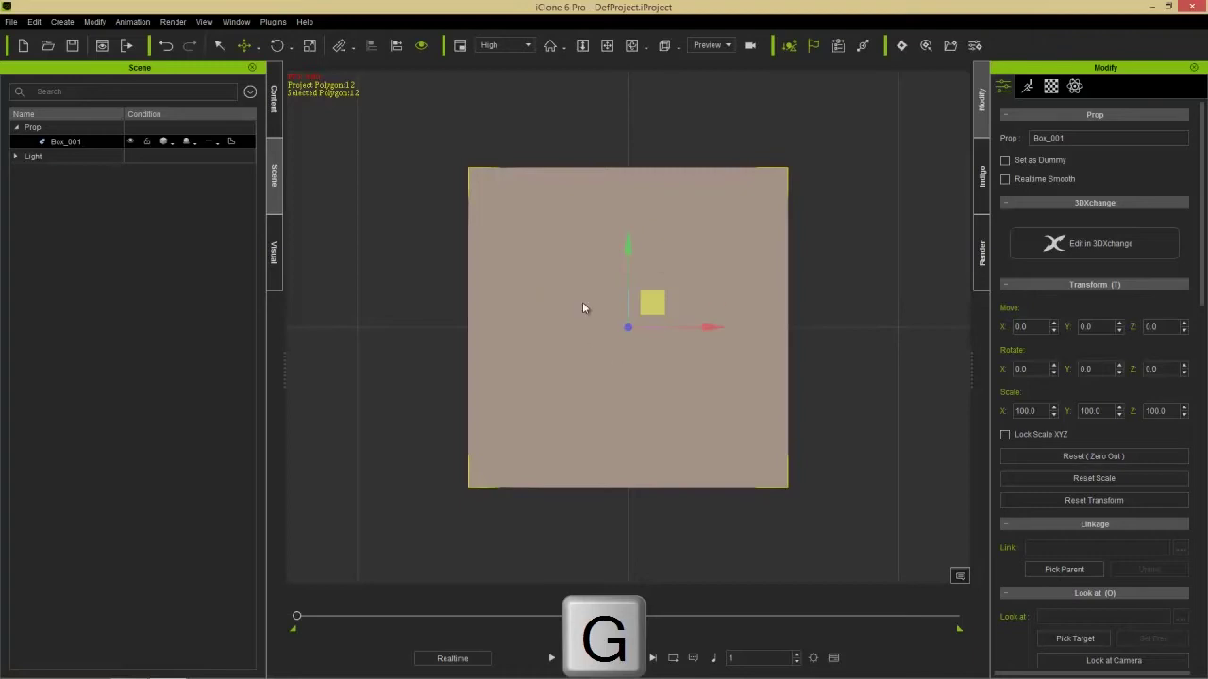
{"action": "key", "text": "f"}
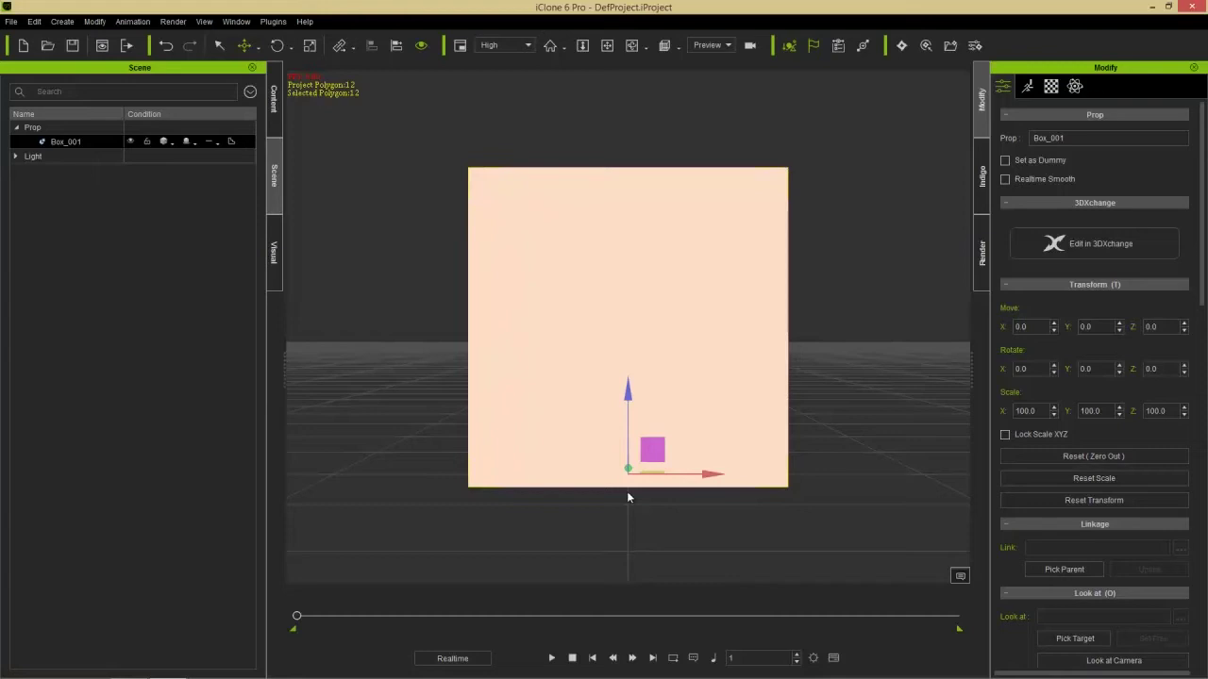
{"action": "scroll", "coordinate": [674, 326], "scroll_direction": "down", "scroll_amount": 5}
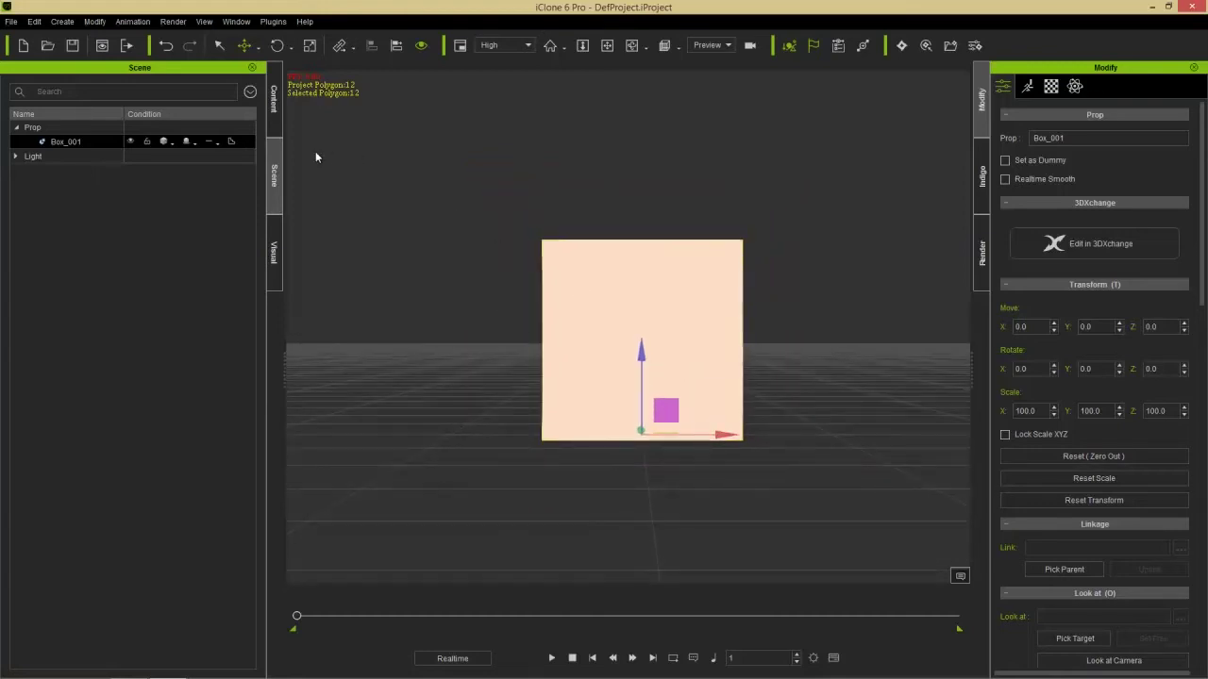
Step: Add the first wheel prop from the iCar Body Shop's iCar_Wheels folder to the scene
{"action": "left_click", "coordinate": [274, 100]}
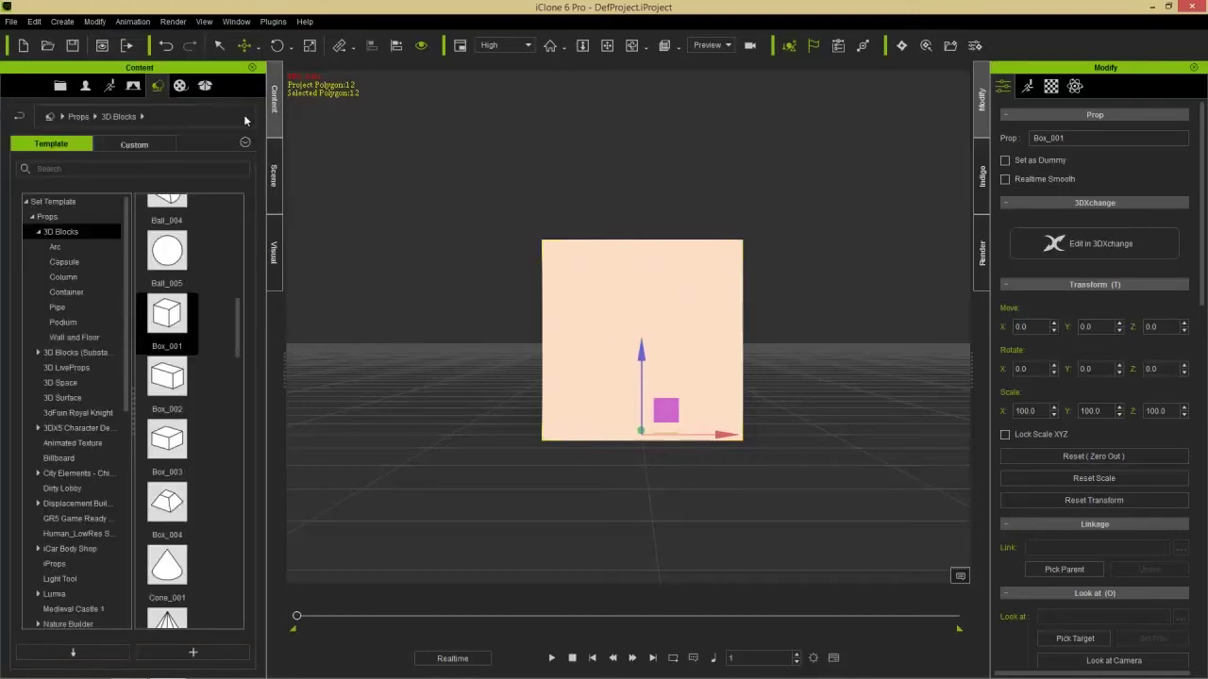
{"action": "scroll", "coordinate": [119, 251], "scroll_direction": "down", "scroll_amount": 6}
{"action": "scroll", "coordinate": [113, 390], "scroll_direction": "up", "scroll_amount": 2}
{"action": "left_click", "coordinate": [88, 370]}
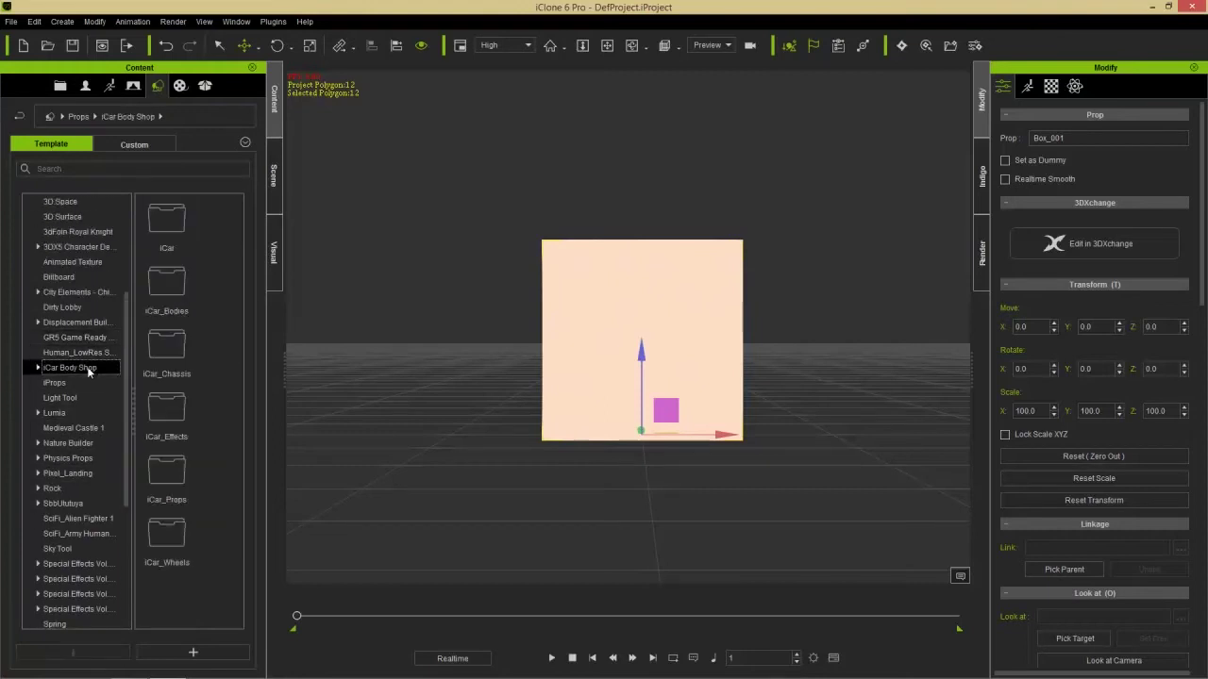
{"action": "double_click", "coordinate": [189, 536]}
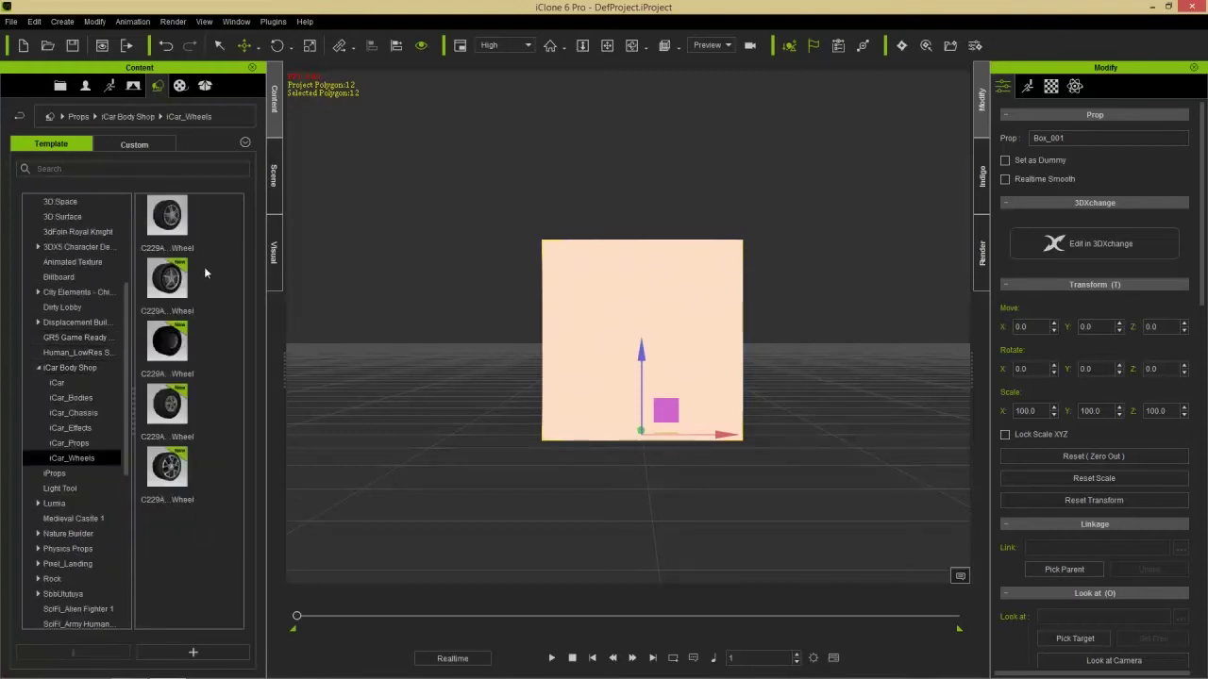
{"action": "left_click_drag", "start_coordinate": [168, 217], "coordinate": [614, 496]}
Step: View the wheel face-on and rotate it to about 125 degrees on its X axis
{"action": "key", "text": "s"}
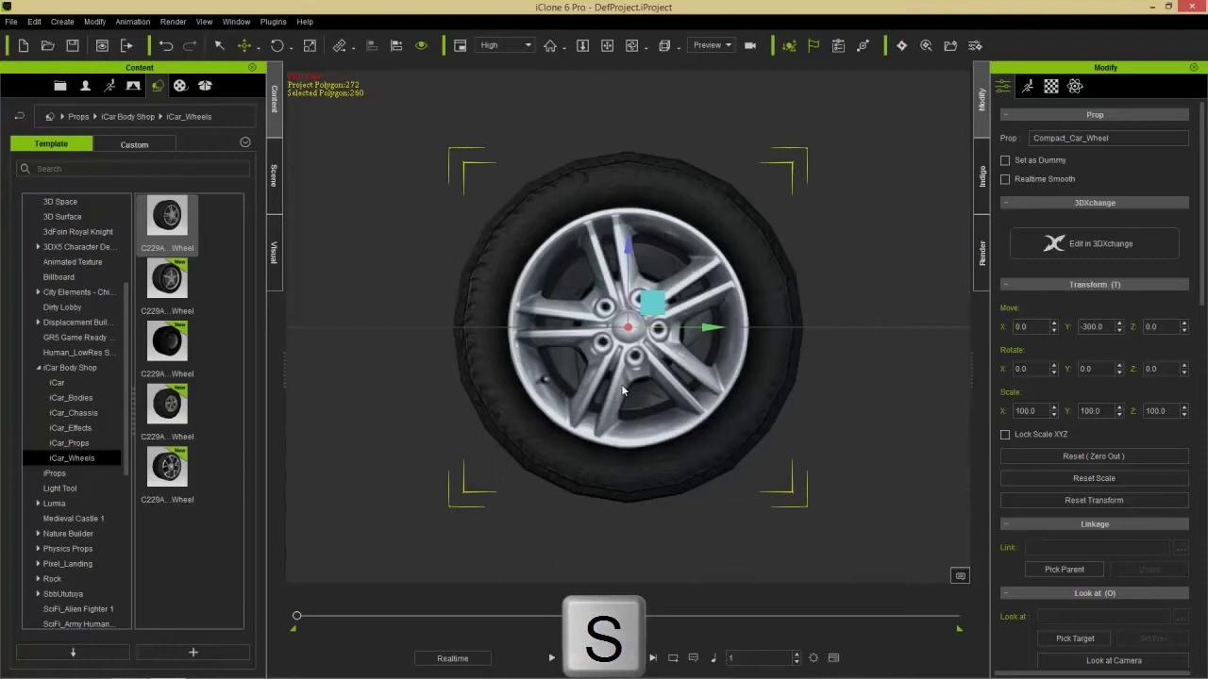
{"action": "key", "text": "f"}
{"action": "key", "text": "e"}
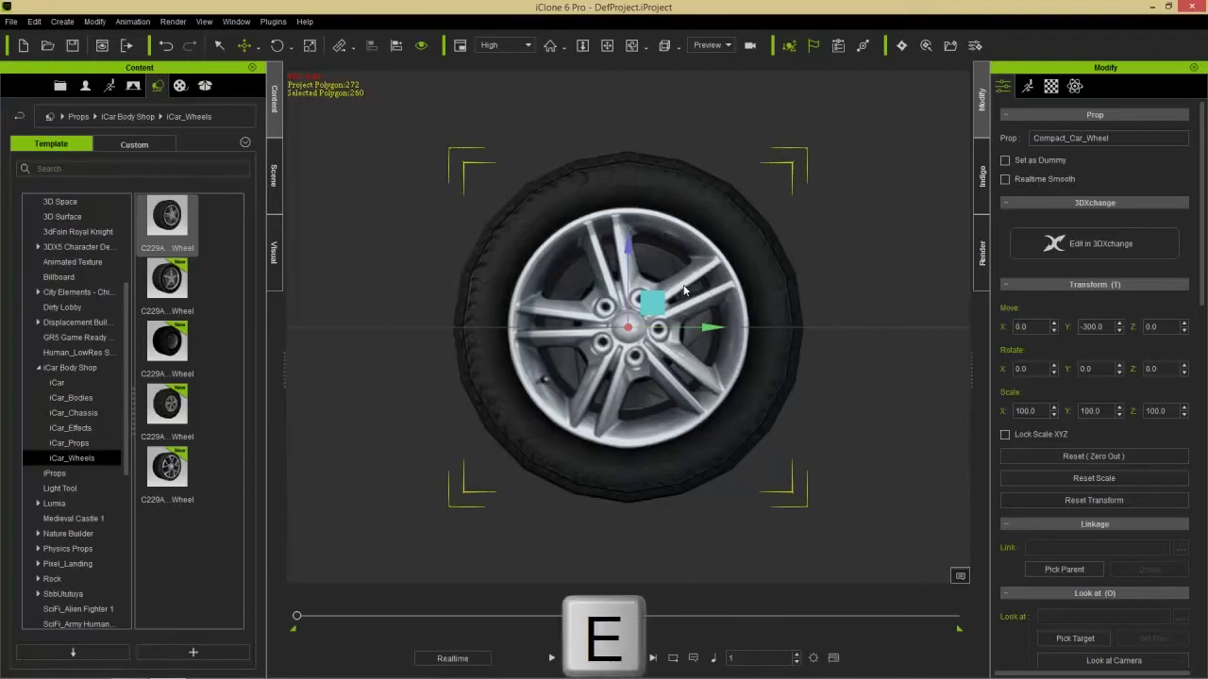
{"action": "left_click_drag", "start_coordinate": [673, 271], "coordinate": [566, 281]}
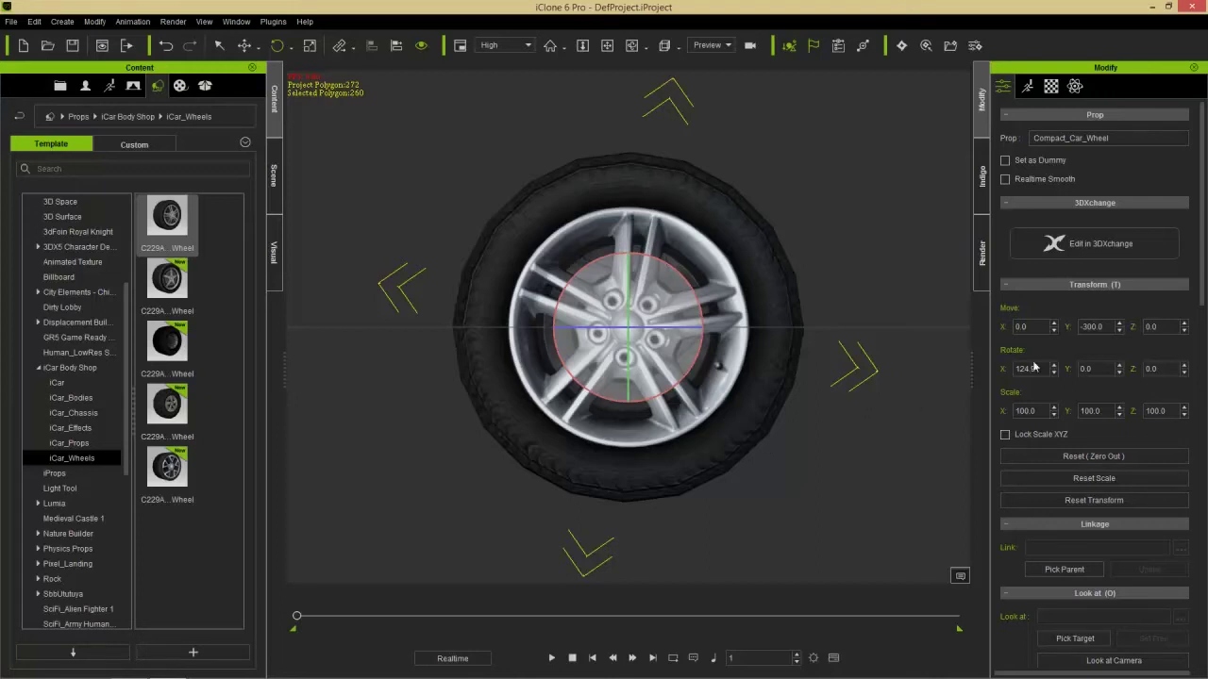
Step: Set the wheel's pivot to the lower-left Front corner with Quick Set and rotate the wheel slightly around it
{"action": "left_click_drag", "start_coordinate": [1201, 177], "coordinate": [1201, 476]}
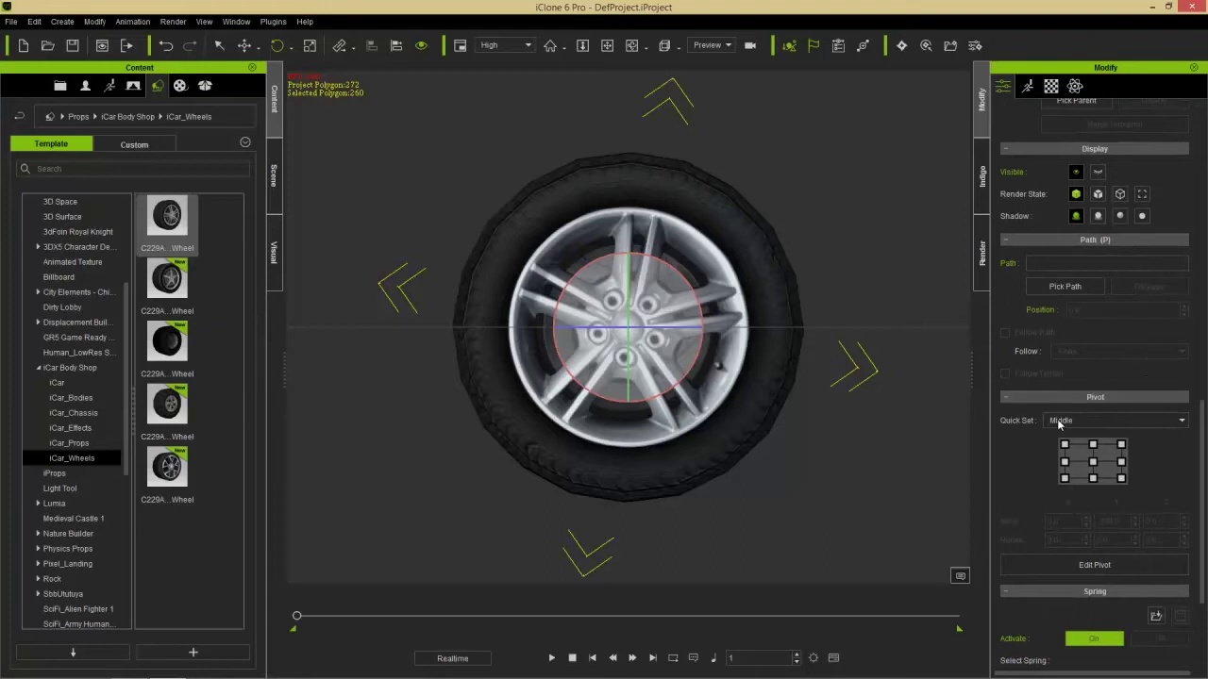
{"action": "left_click", "coordinate": [1077, 425]}
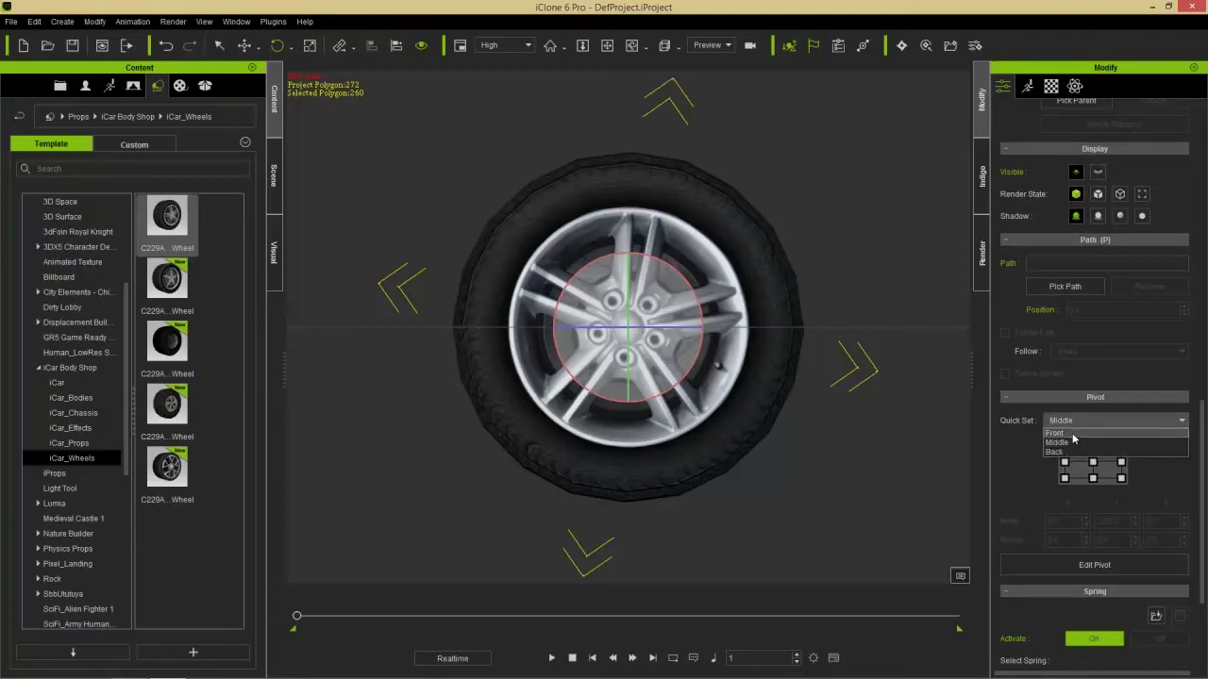
{"action": "left_click", "coordinate": [1079, 440]}
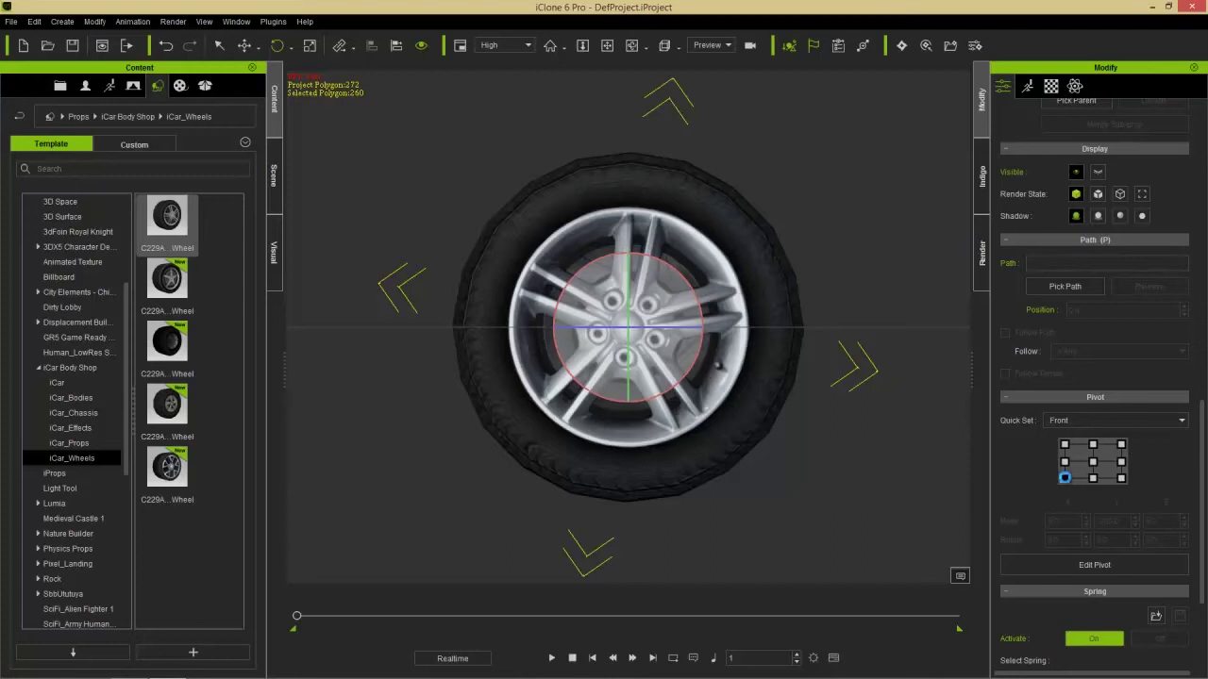
{"action": "left_click", "coordinate": [1065, 479]}
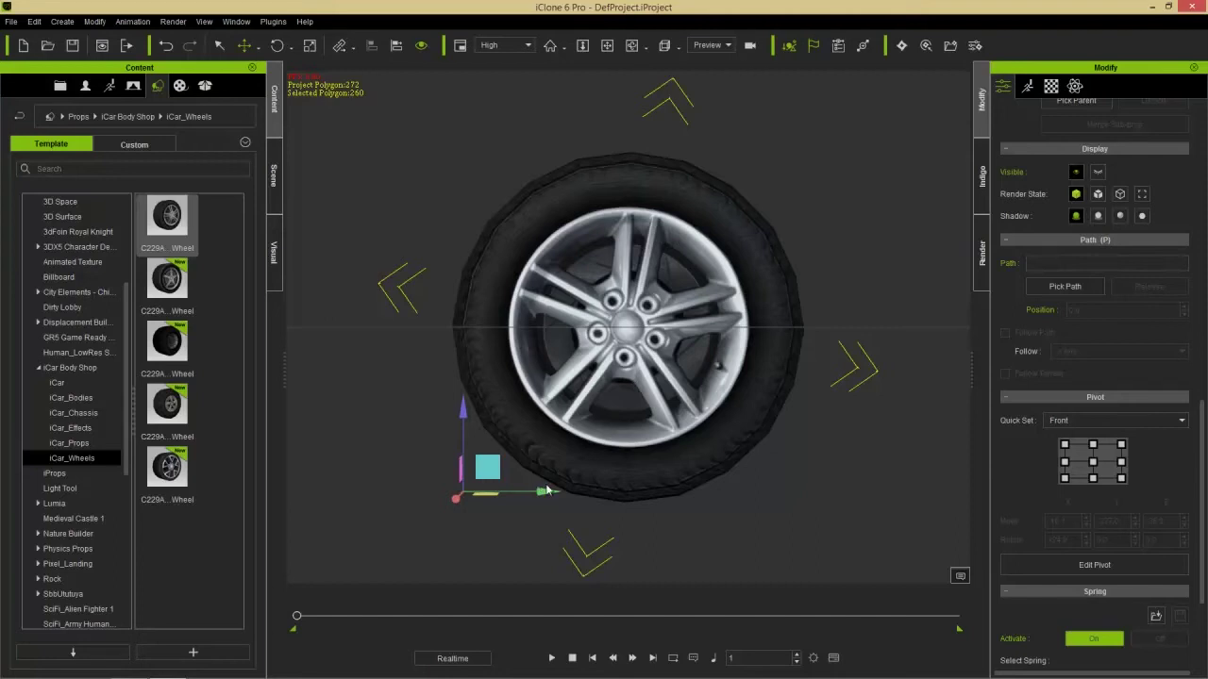
{"action": "key", "text": "e"}
{"action": "left_click_drag", "start_coordinate": [511, 436], "coordinate": [549, 380]}
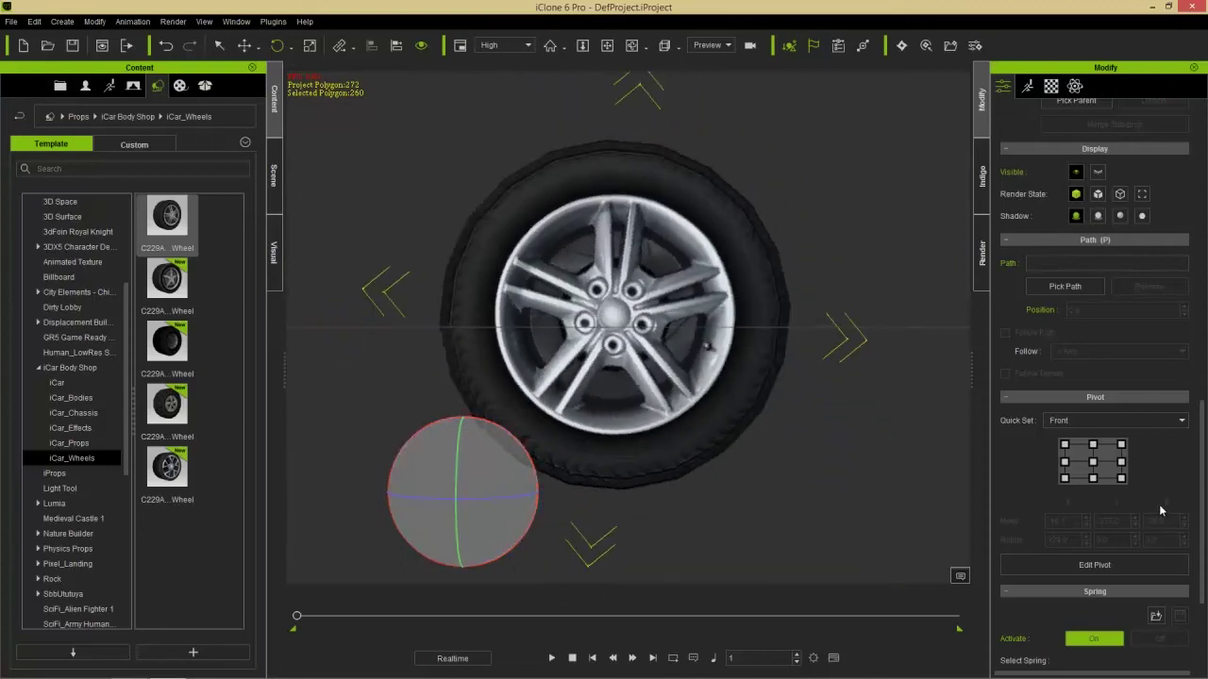
Step: Edit the wheel's pivot to about Y -285.2, Z 12.4 with X rotation about 95.9, and rotate the wheel around it
{"action": "left_click", "coordinate": [1090, 565]}
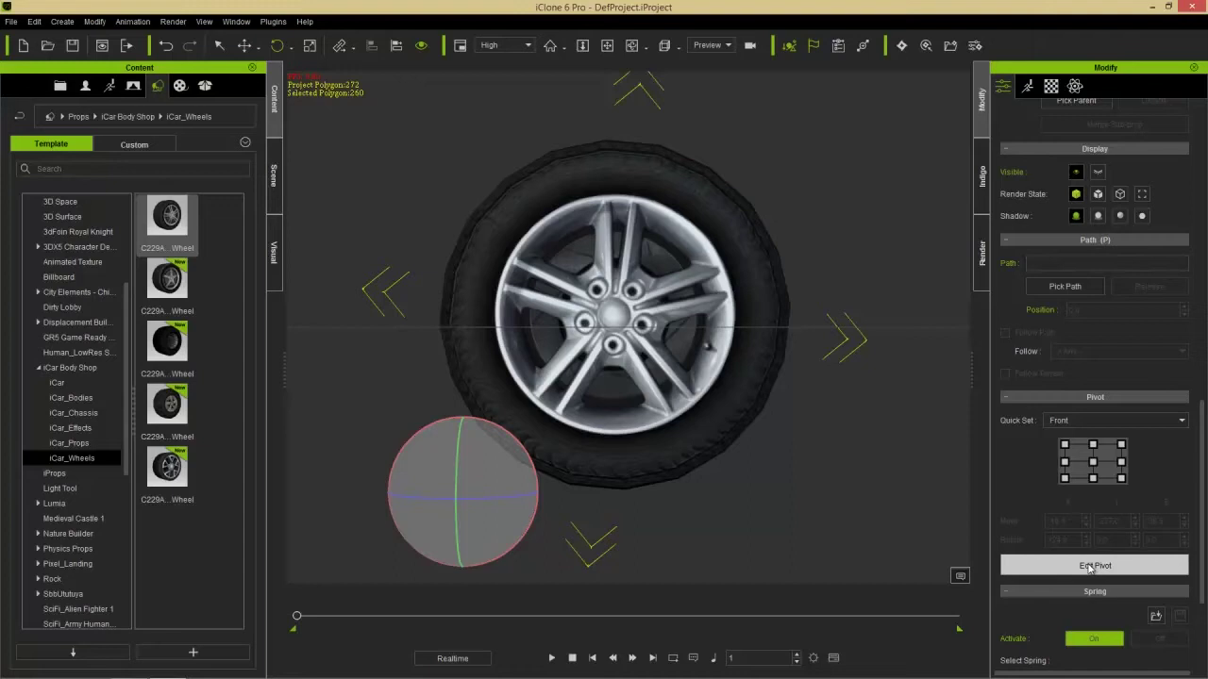
{"action": "key", "text": "w"}
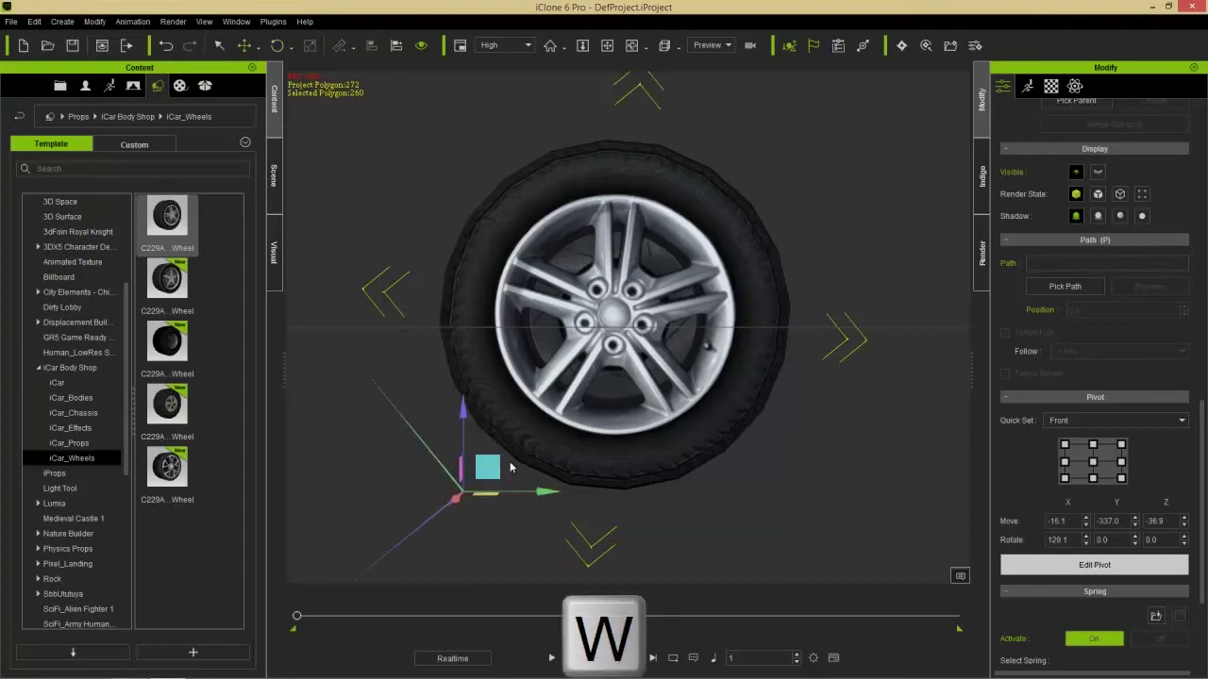
{"action": "left_click_drag", "start_coordinate": [499, 465], "coordinate": [724, 247]}
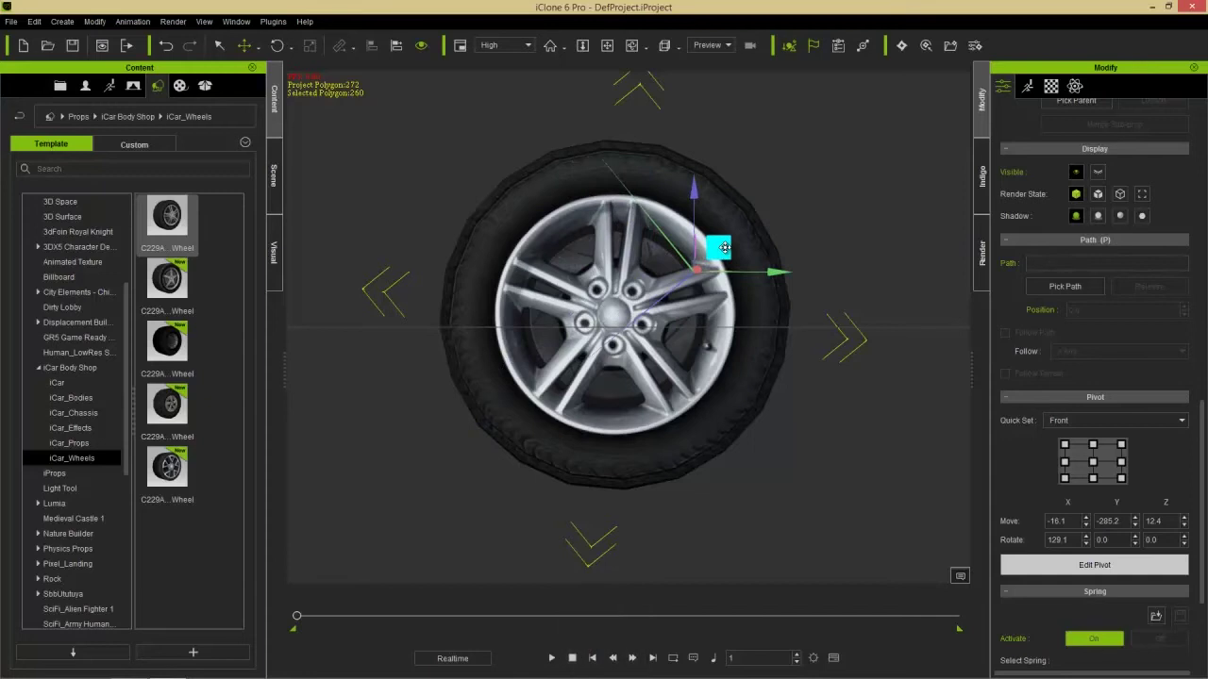
{"action": "key", "text": "e"}
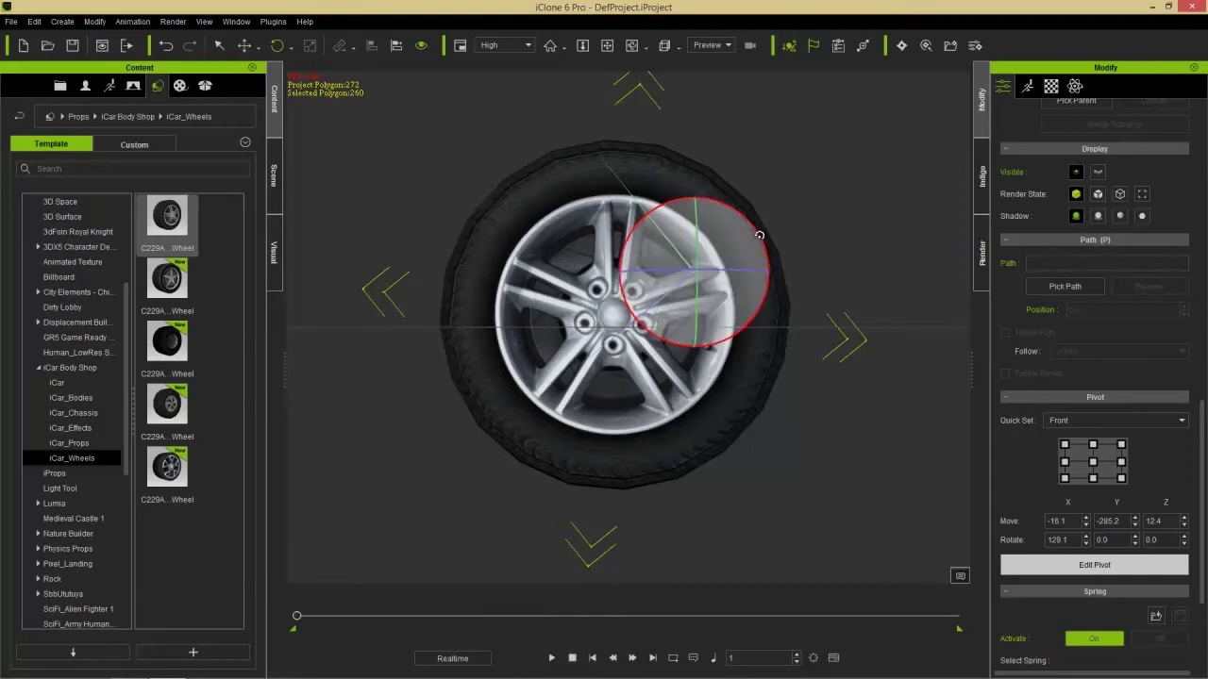
{"action": "left_click_drag", "start_coordinate": [759, 234], "coordinate": [774, 250]}
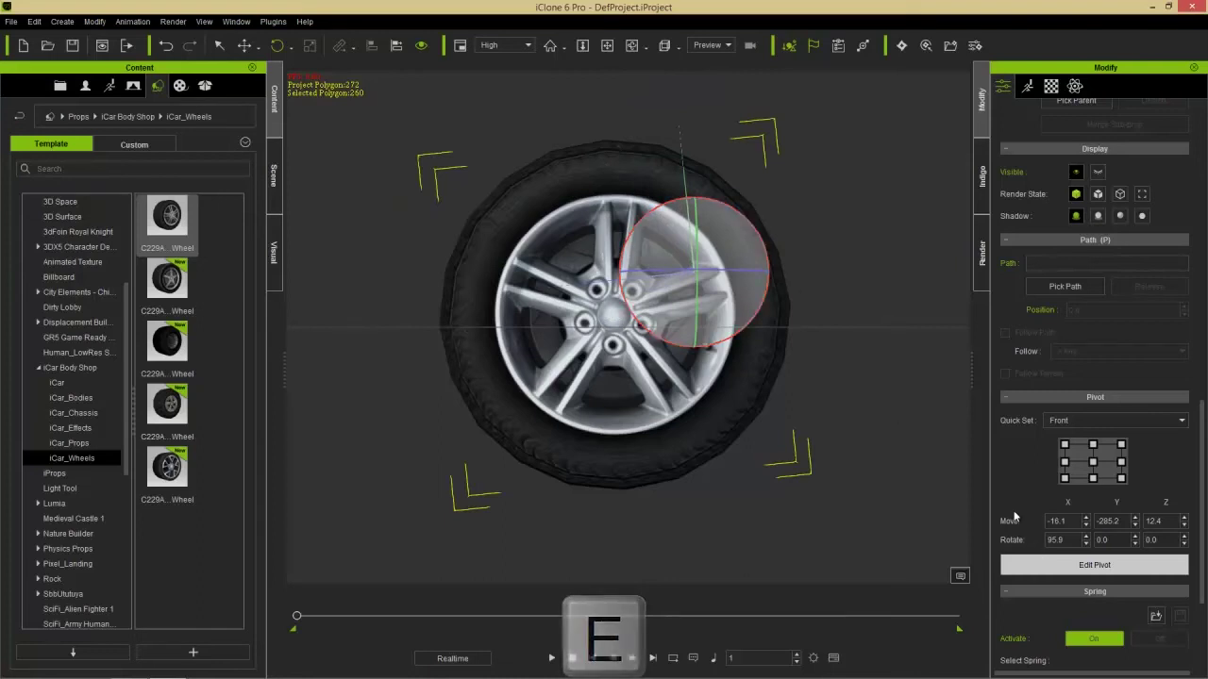
{"action": "left_click", "coordinate": [1093, 567]}
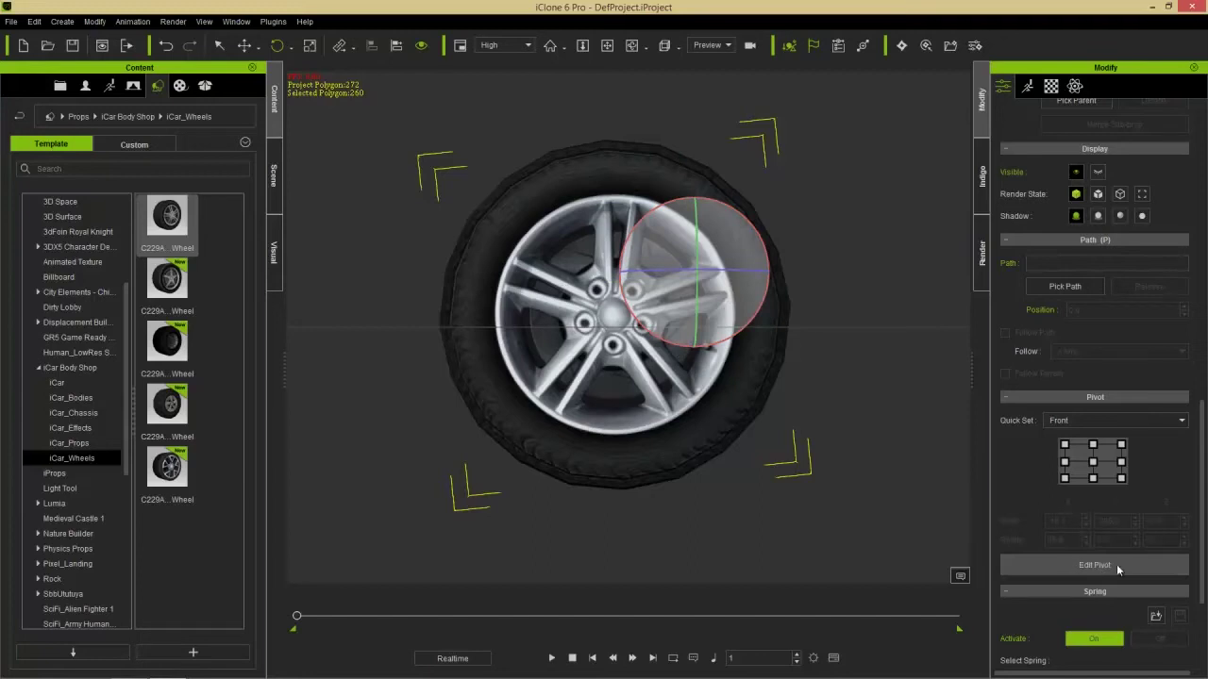
{"action": "left_click_drag", "start_coordinate": [746, 258], "coordinate": [682, 241]}
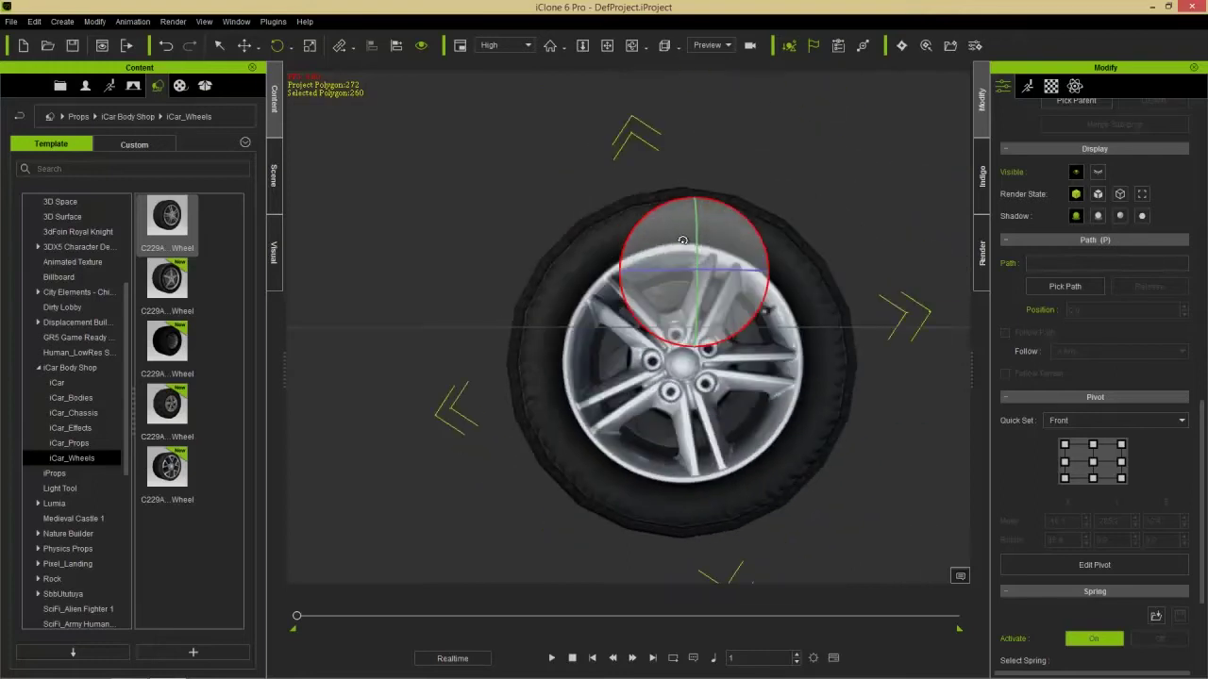
Step: Delete the wheel from the scene and select Box_001
{"action": "key", "text": "Delete"}
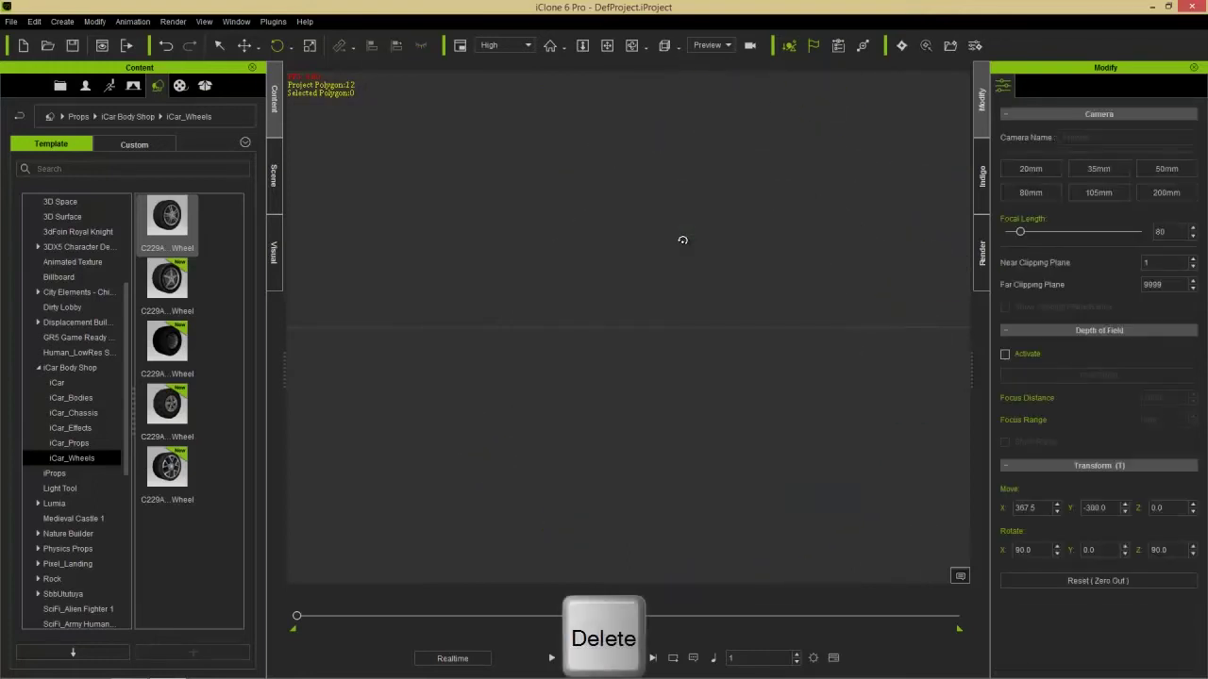
{"action": "left_click", "coordinate": [278, 184]}
{"action": "left_click", "coordinate": [62, 142]}
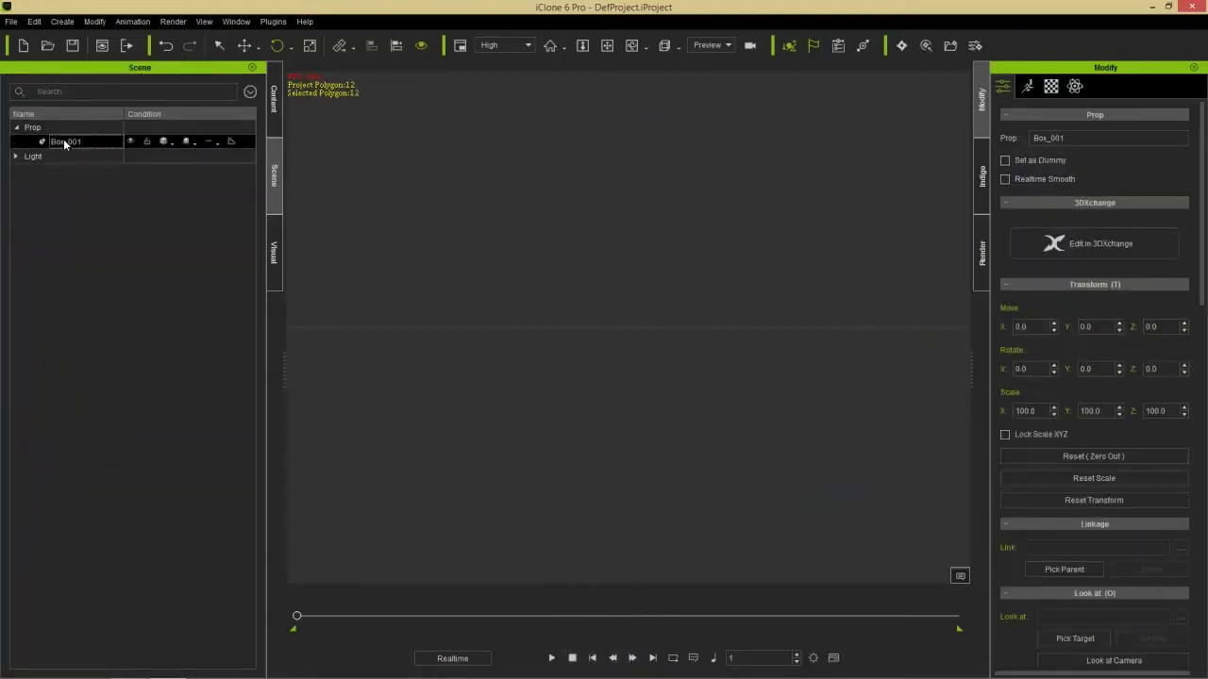
Step: Turn on Snap to Grid in the preferences and move Box_001 in grid increments to X 0, Y 100
{"action": "key", "text": "k"}
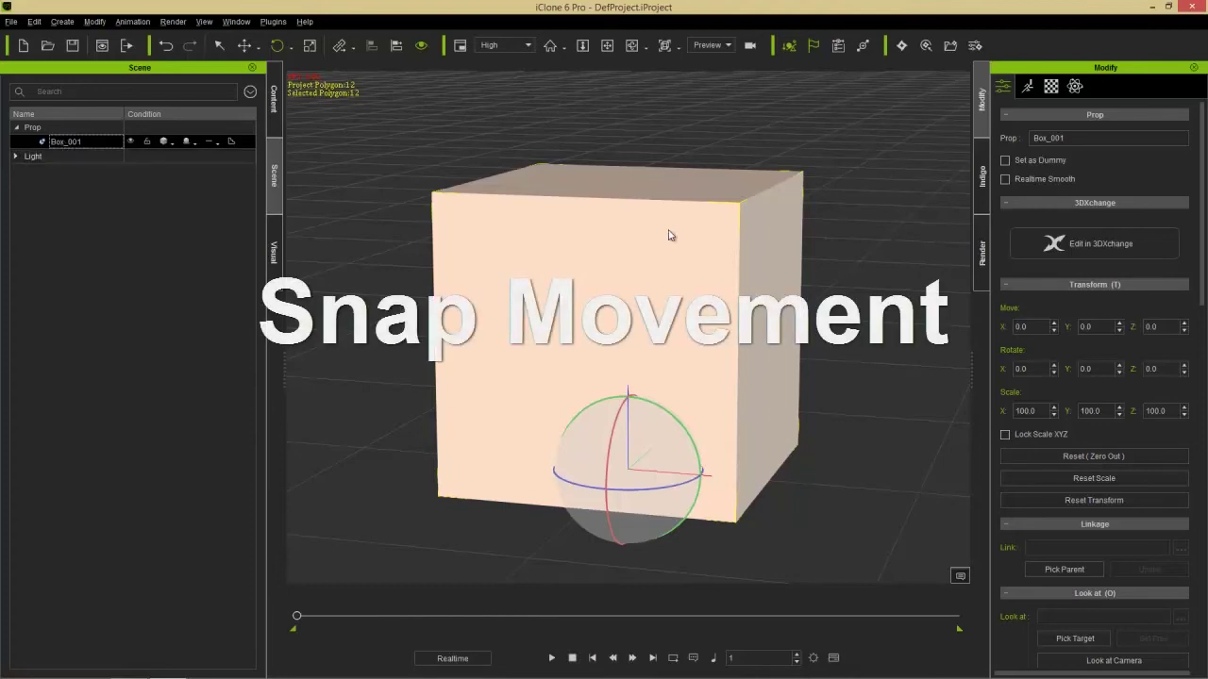
{"action": "scroll", "coordinate": [677, 198], "scroll_direction": "down", "scroll_amount": 3}
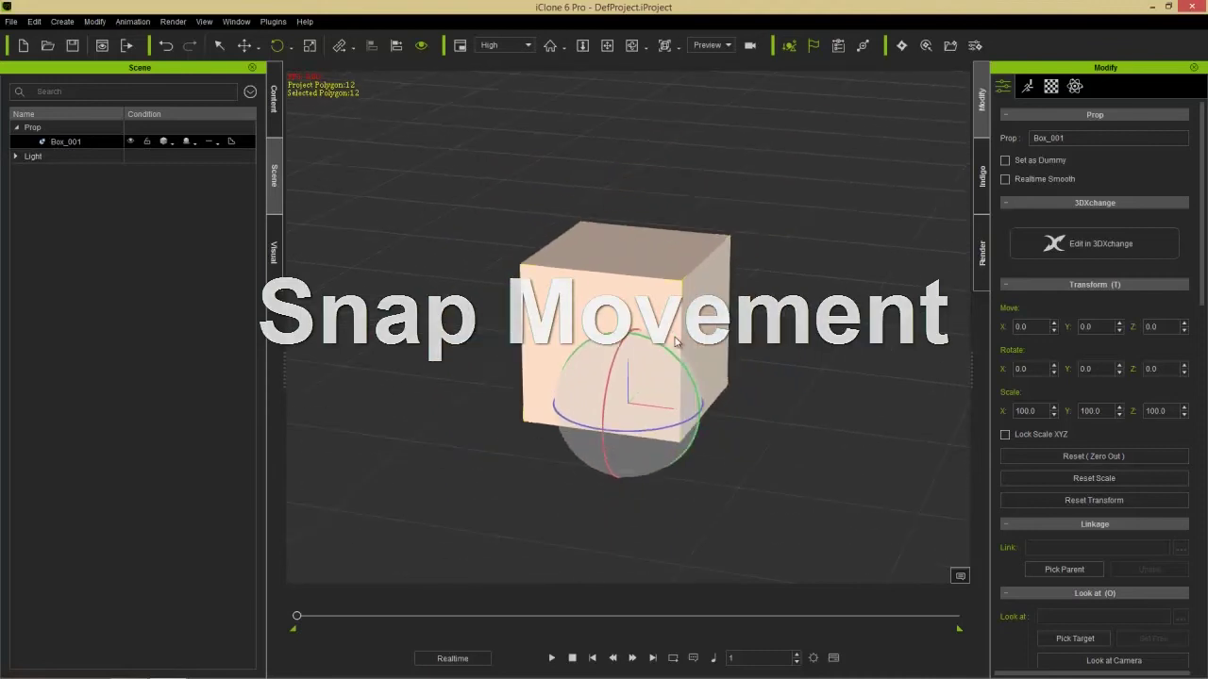
{"action": "key", "text": "w"}
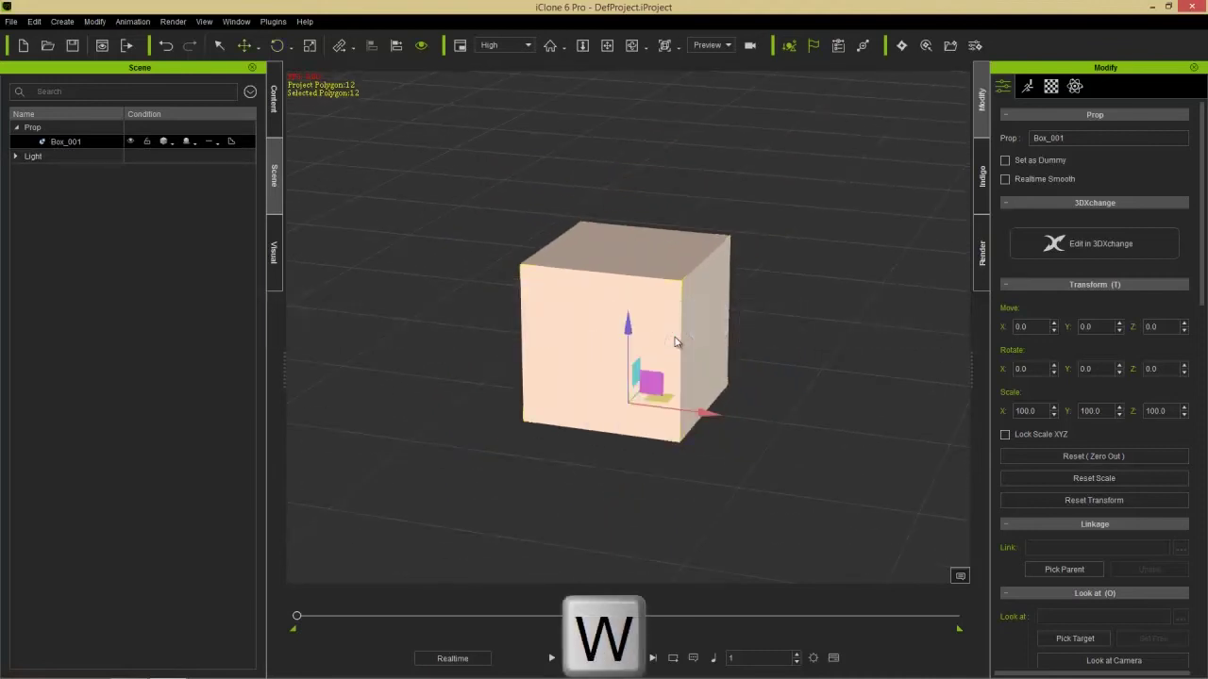
{"action": "key", "text": "ctrl+p"}
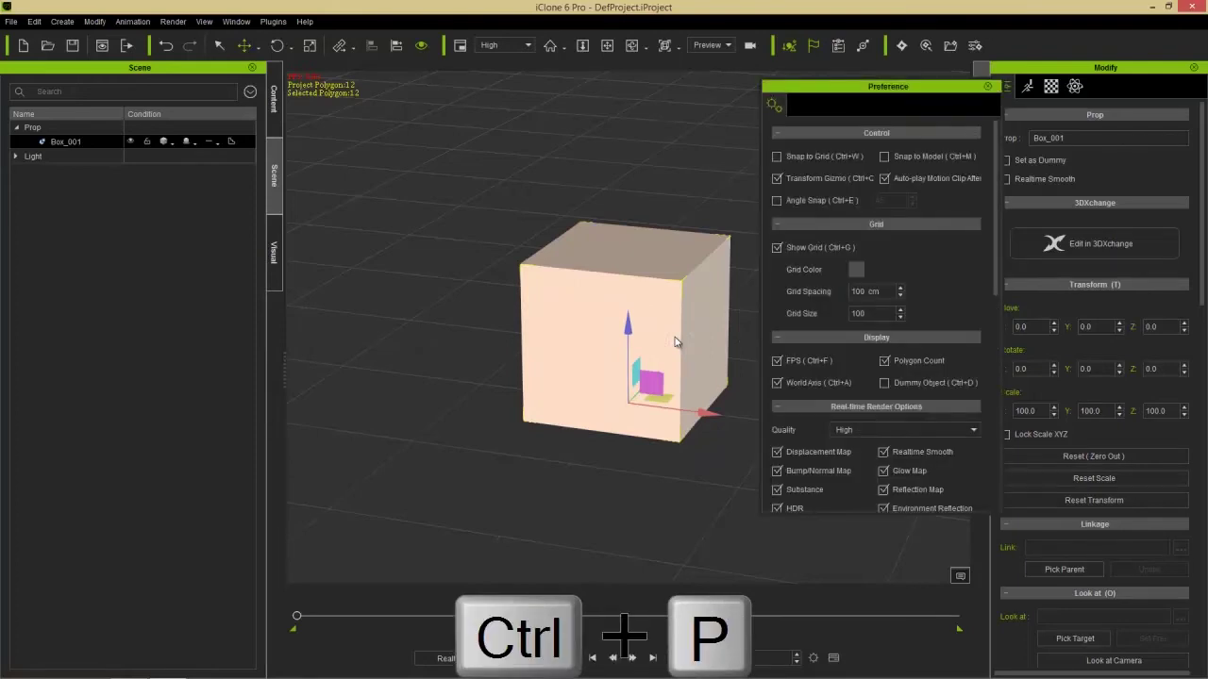
{"action": "left_click_drag", "start_coordinate": [859, 87], "coordinate": [381, 126]}
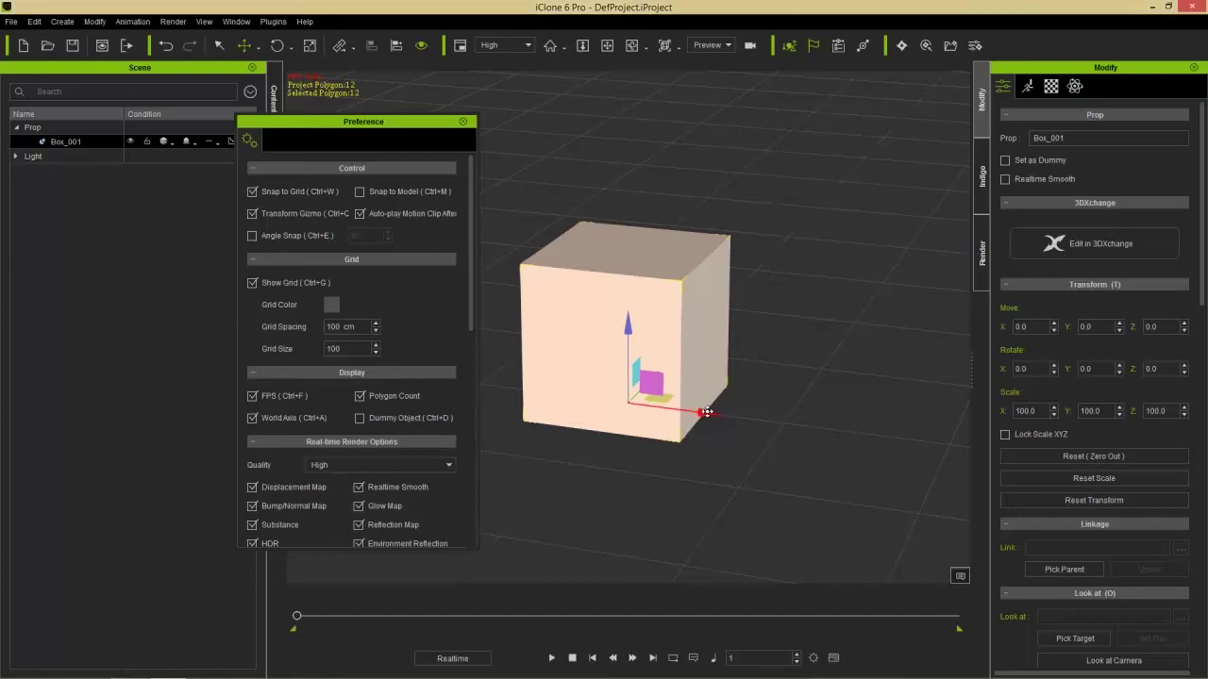
{"action": "left_click_drag", "start_coordinate": [708, 412], "coordinate": [793, 442]}
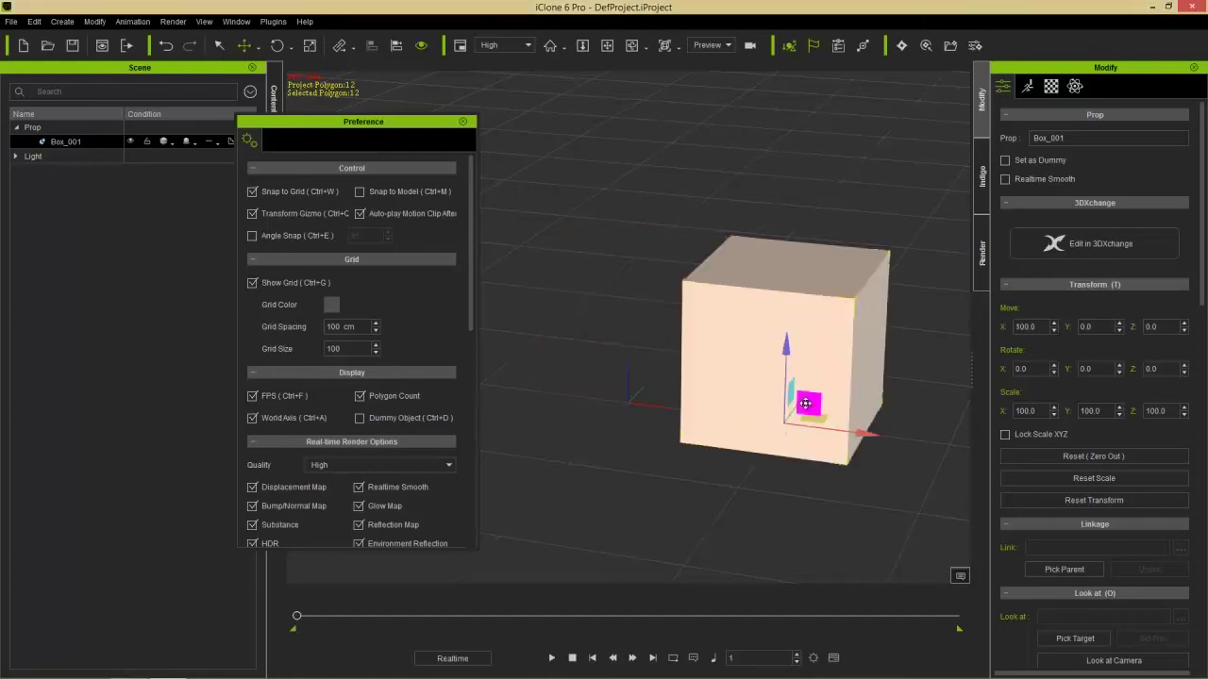
{"action": "left_click_drag", "start_coordinate": [825, 419], "coordinate": [734, 361]}
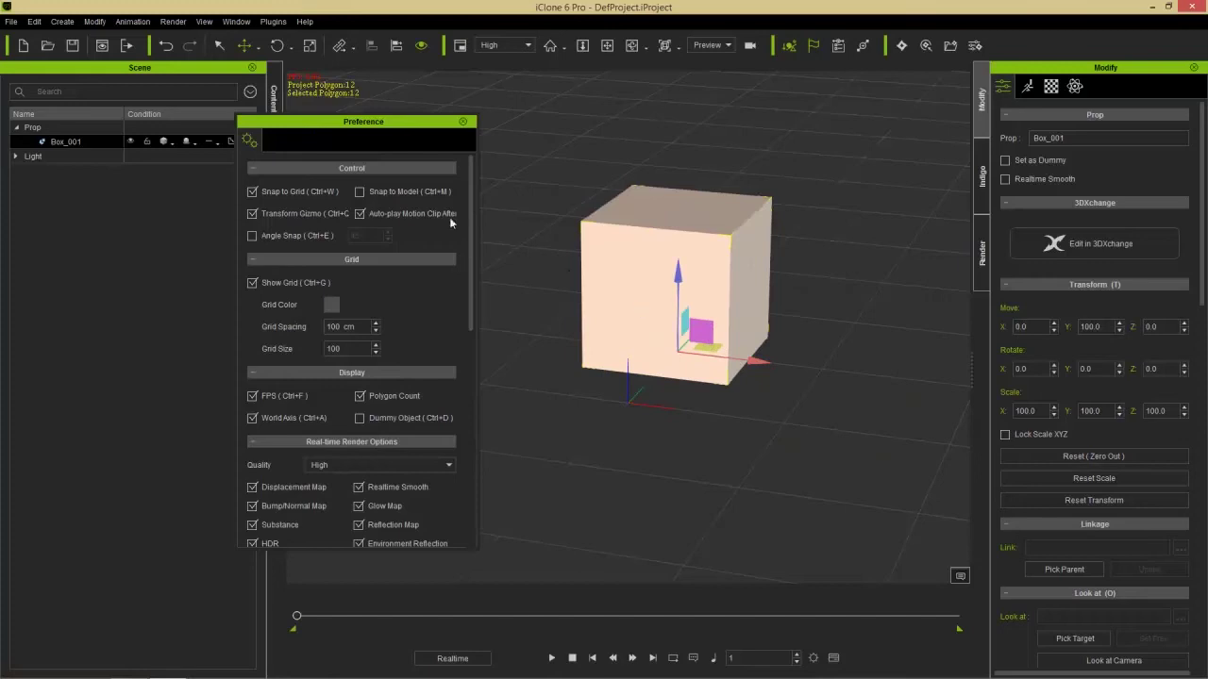
Step: Turn off Snap to Grid, turn on Snap to Model, and dock the Preference window above the Modify panel
{"action": "left_click", "coordinate": [253, 192]}
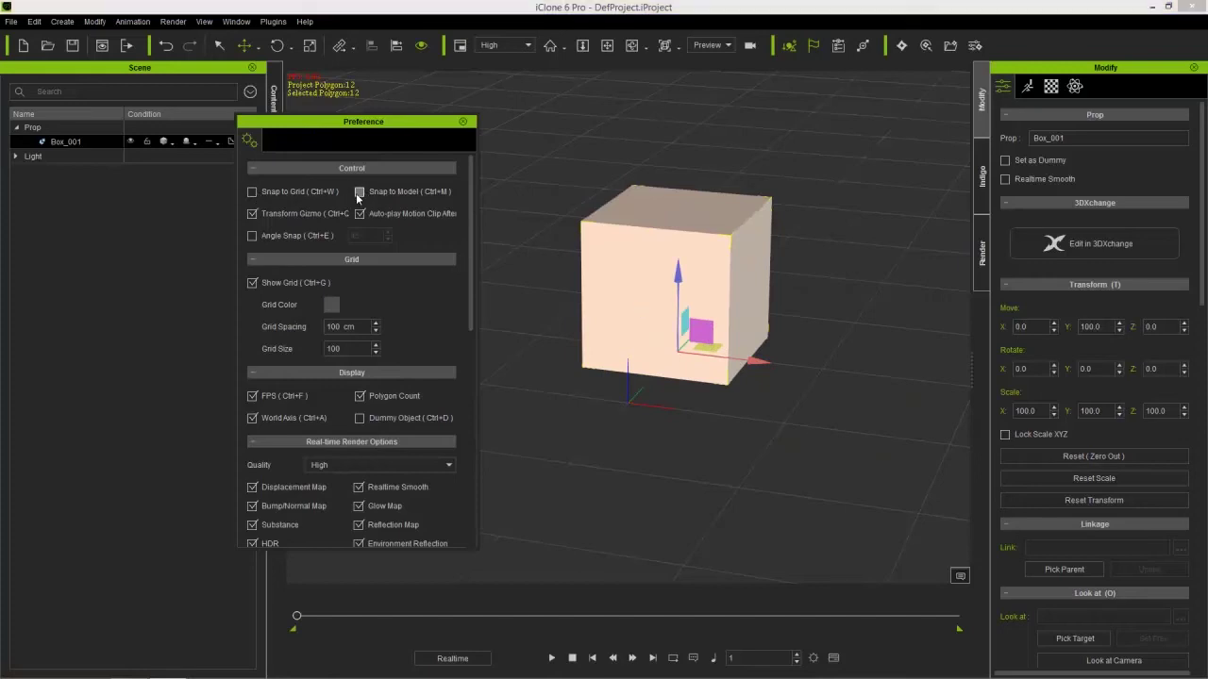
{"action": "left_click_drag", "start_coordinate": [334, 134], "coordinate": [1047, 104]}
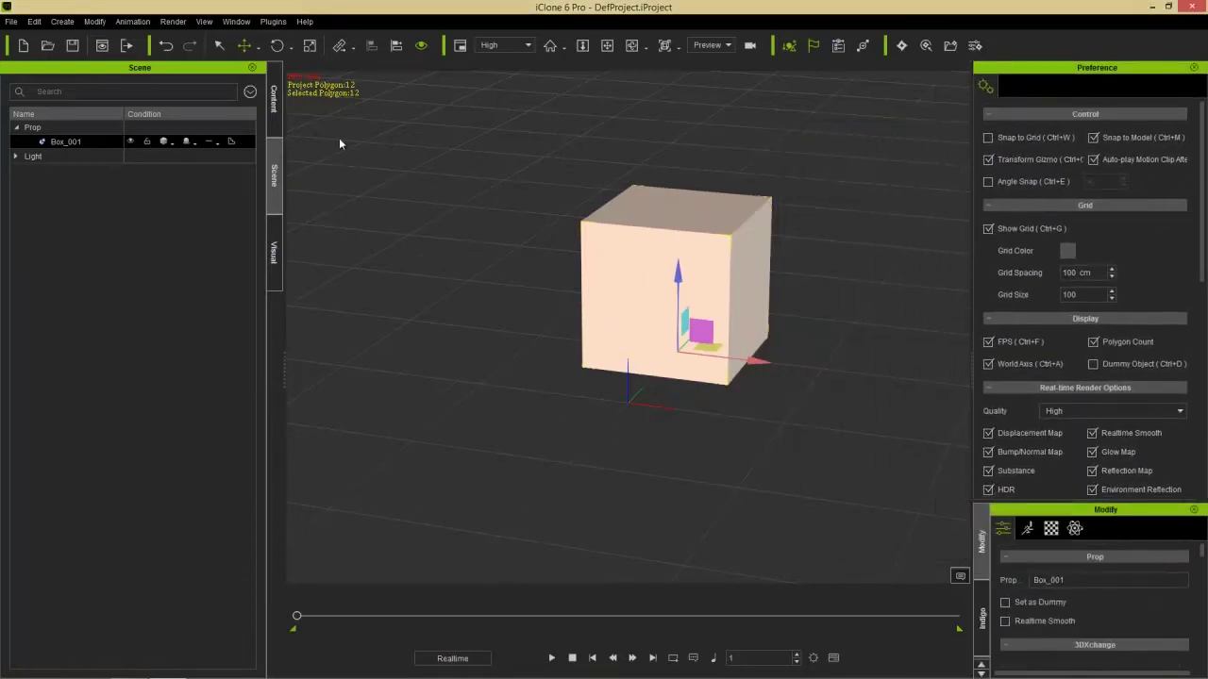
Step: Add a second Box_001 from the 3D Blocks props, behind and to the left of the first box
{"action": "left_click", "coordinate": [274, 97]}
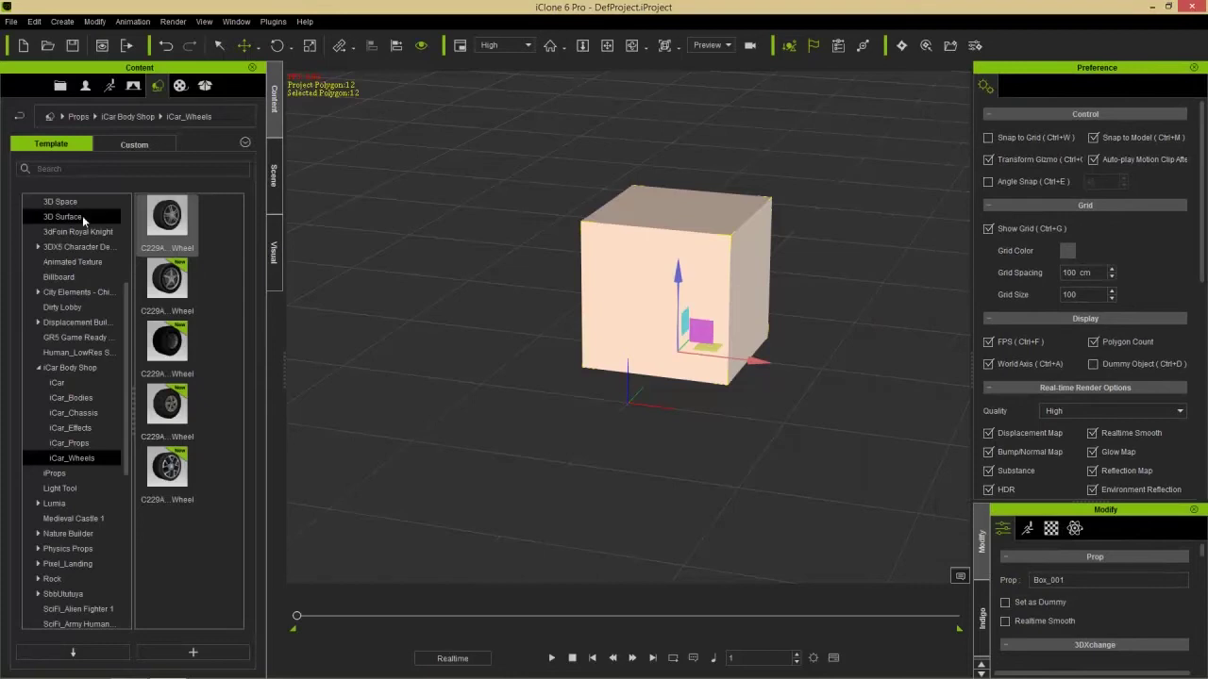
{"action": "scroll", "coordinate": [128, 298], "scroll_direction": "up", "scroll_amount": 5}
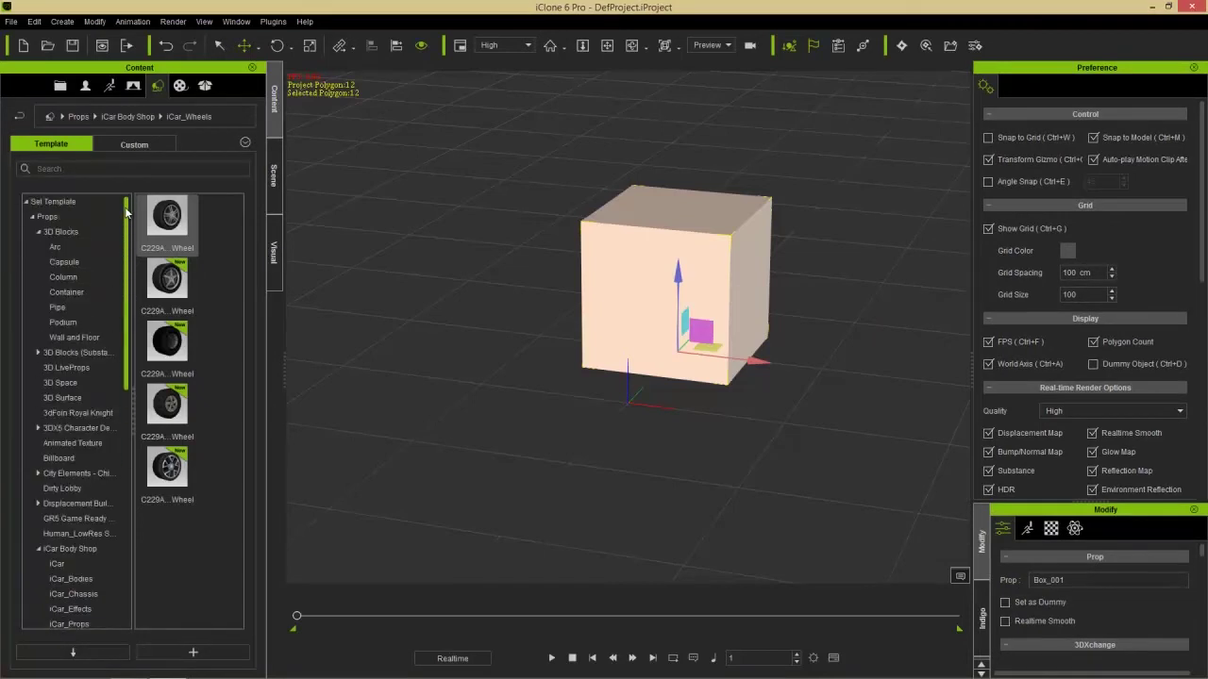
{"action": "left_click", "coordinate": [66, 232]}
{"action": "left_click_drag", "start_coordinate": [236, 227], "coordinate": [239, 314]}
{"action": "left_click_drag", "start_coordinate": [167, 453], "coordinate": [425, 251]}
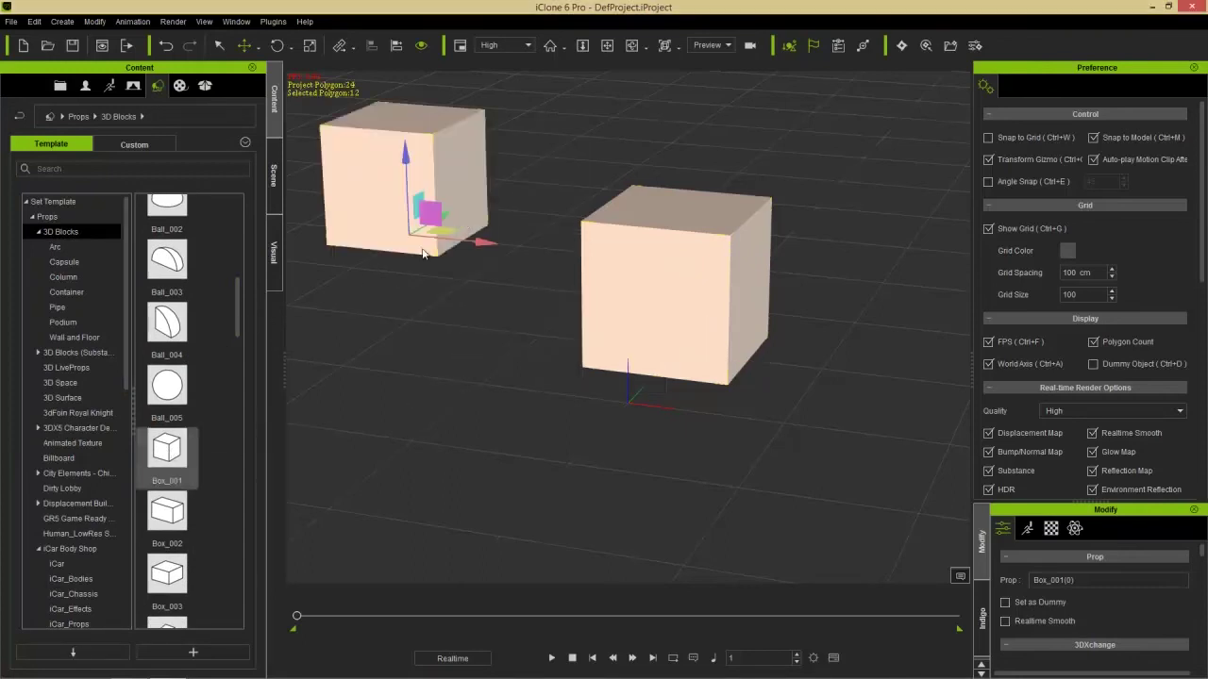
Step: Add a Ball_001 behind and to the right of the first box, and a Box_003 to its front left
{"action": "mouse_move", "coordinate": [236, 327]}
{"action": "left_mouse_down"}
{"action": "mouse_move", "coordinate": [238, 297]}
{"action": "mouse_move", "coordinate": [248, 306]}
{"action": "left_mouse_up"}
{"action": "left_click_drag", "start_coordinate": [167, 311], "coordinate": [848, 210]}
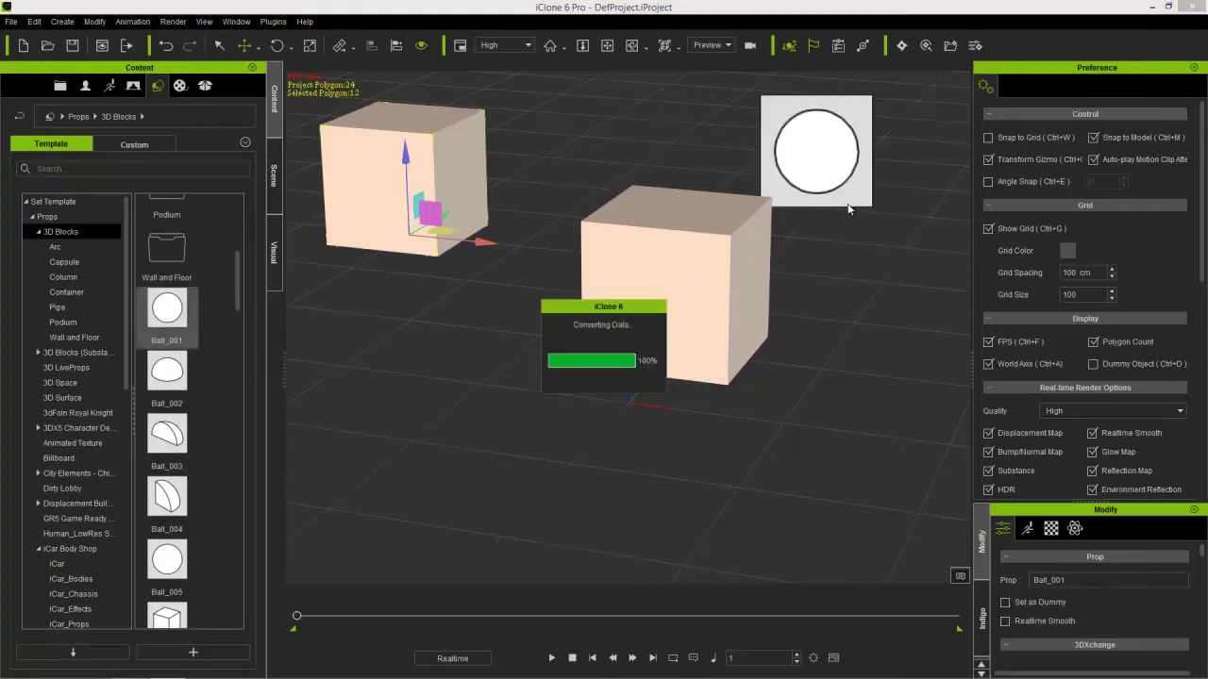
{"action": "left_click_drag", "start_coordinate": [236, 269], "coordinate": [250, 338]}
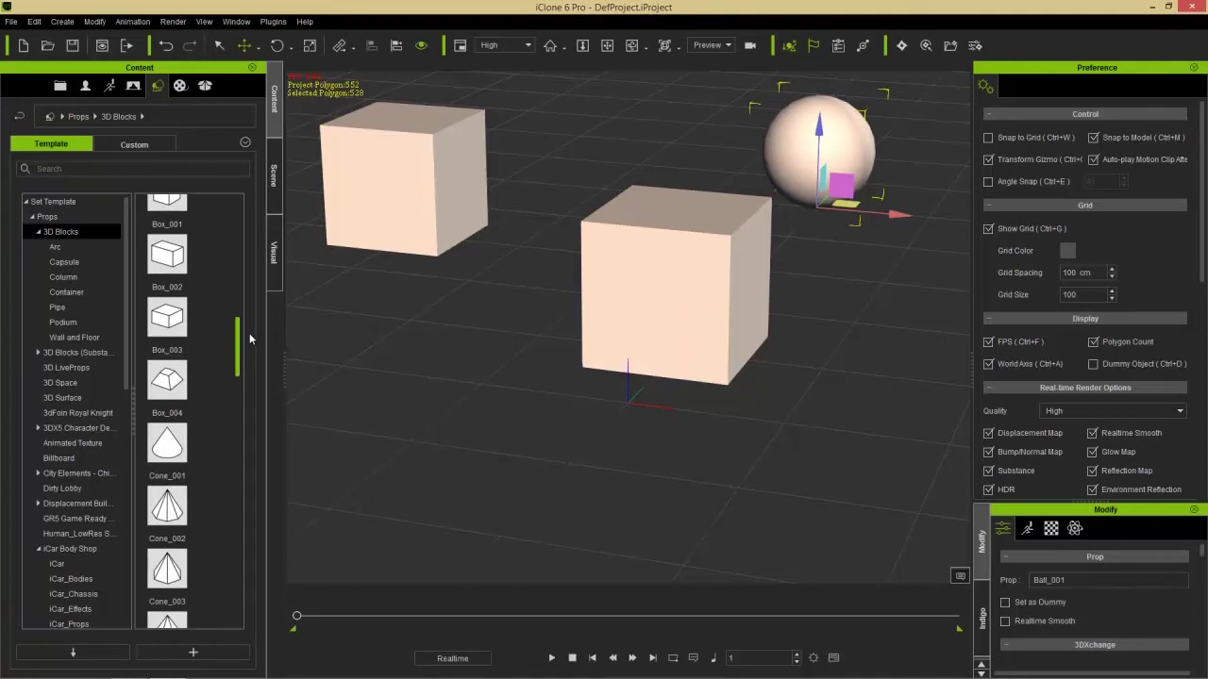
{"action": "left_click_drag", "start_coordinate": [167, 318], "coordinate": [429, 465]}
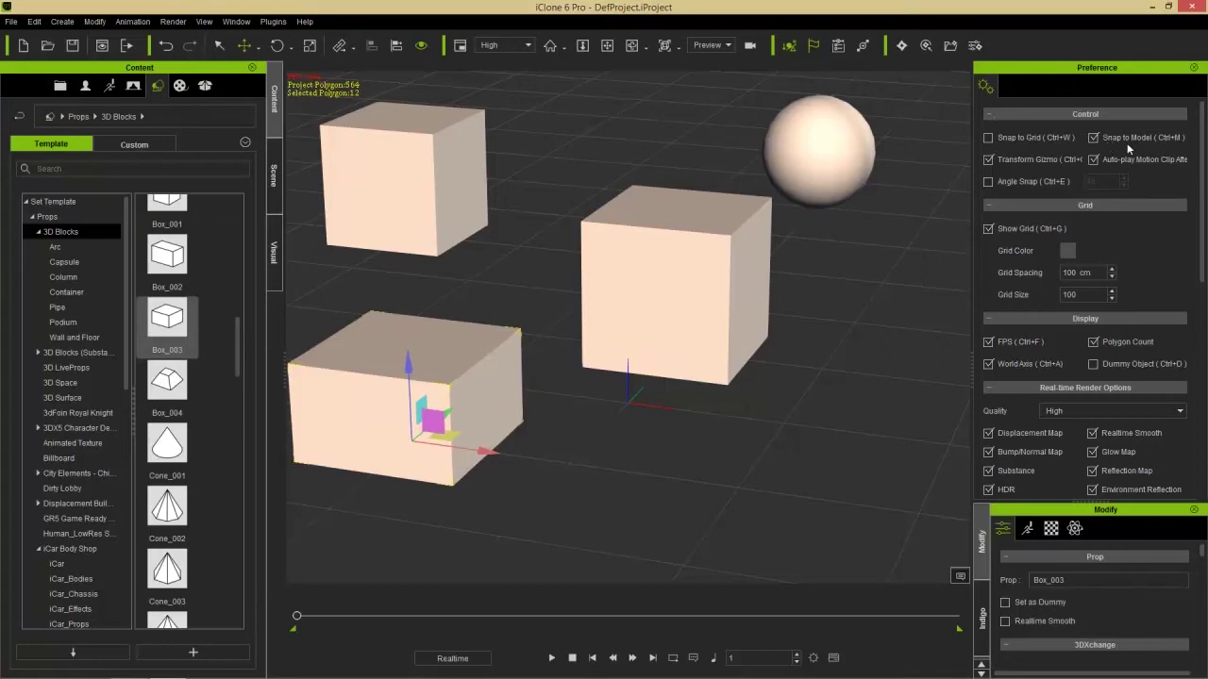
Step: Try snapping the first Box_001 against Box_003, undo that move, and move the box beside Ball_001 at about X -99, Y 401
{"action": "left_click", "coordinate": [660, 275]}
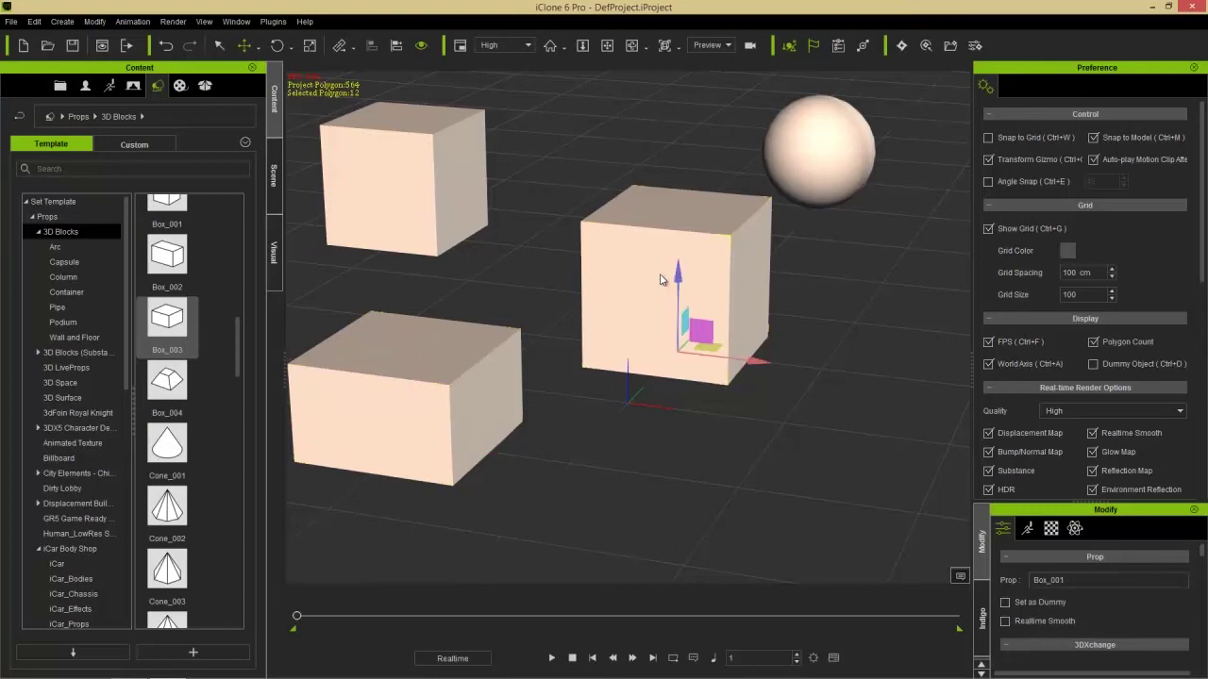
{"action": "left_click_drag", "start_coordinate": [710, 347], "coordinate": [532, 385]}
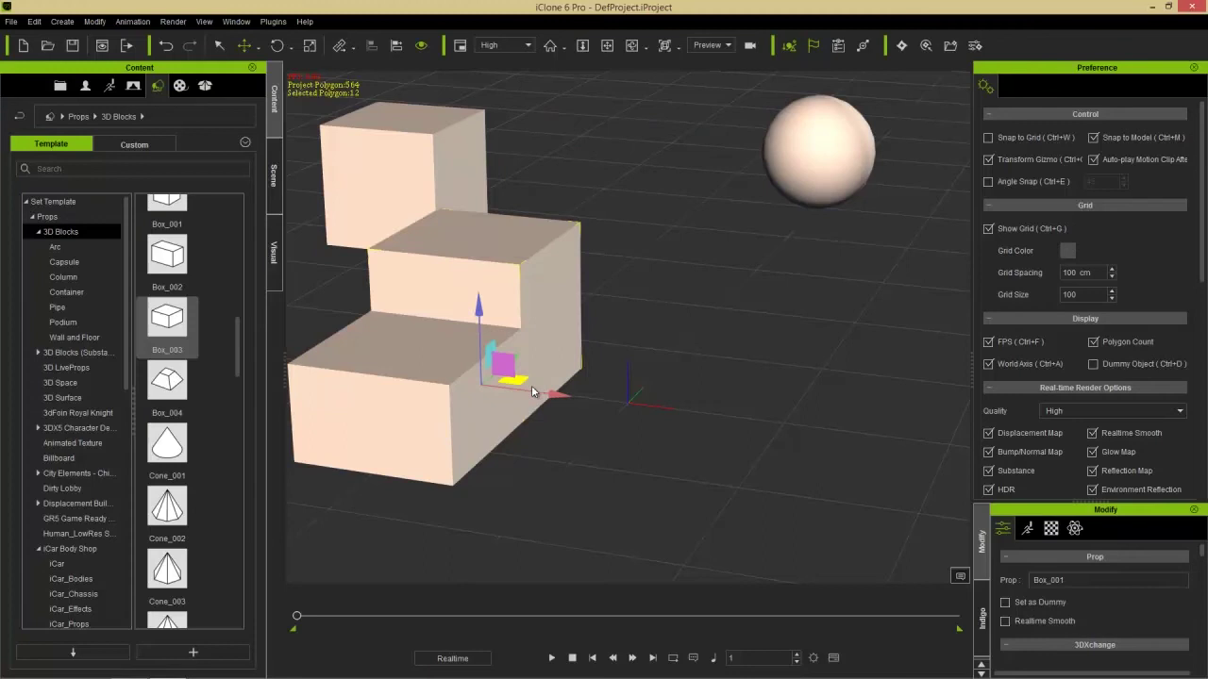
{"action": "key", "text": "ctrl+z"}
{"action": "left_click_drag", "start_coordinate": [719, 331], "coordinate": [843, 206]}
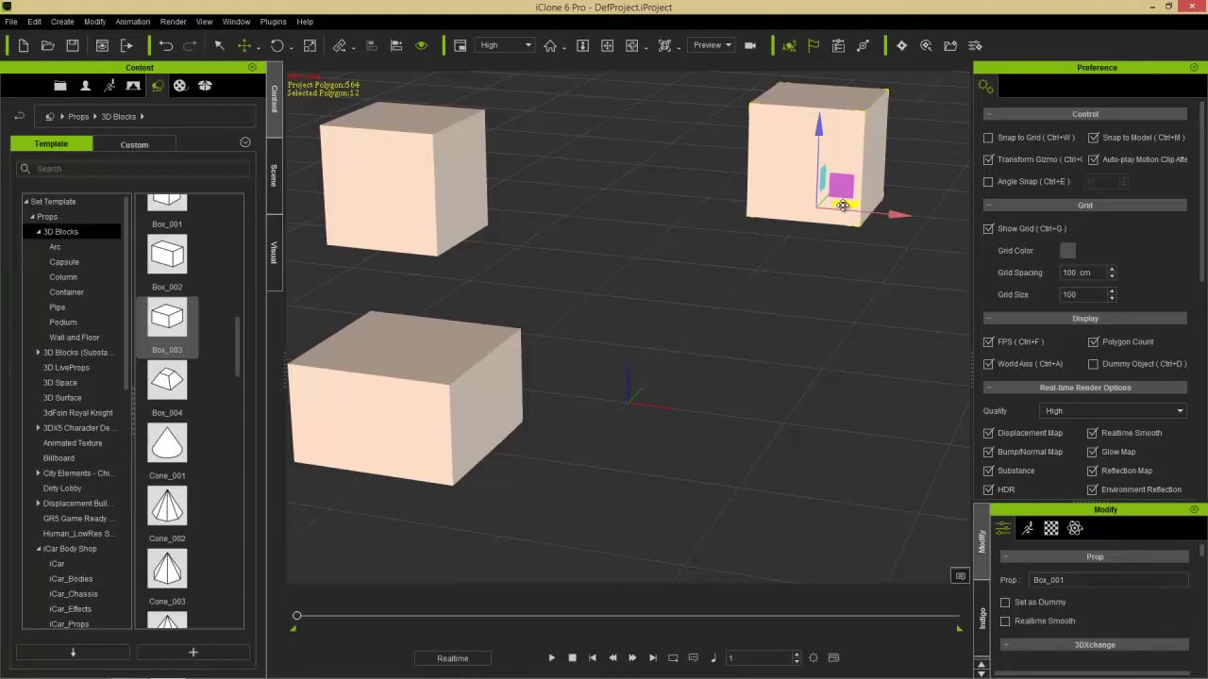
{"action": "left_click_drag", "start_coordinate": [843, 206], "coordinate": [714, 232]}
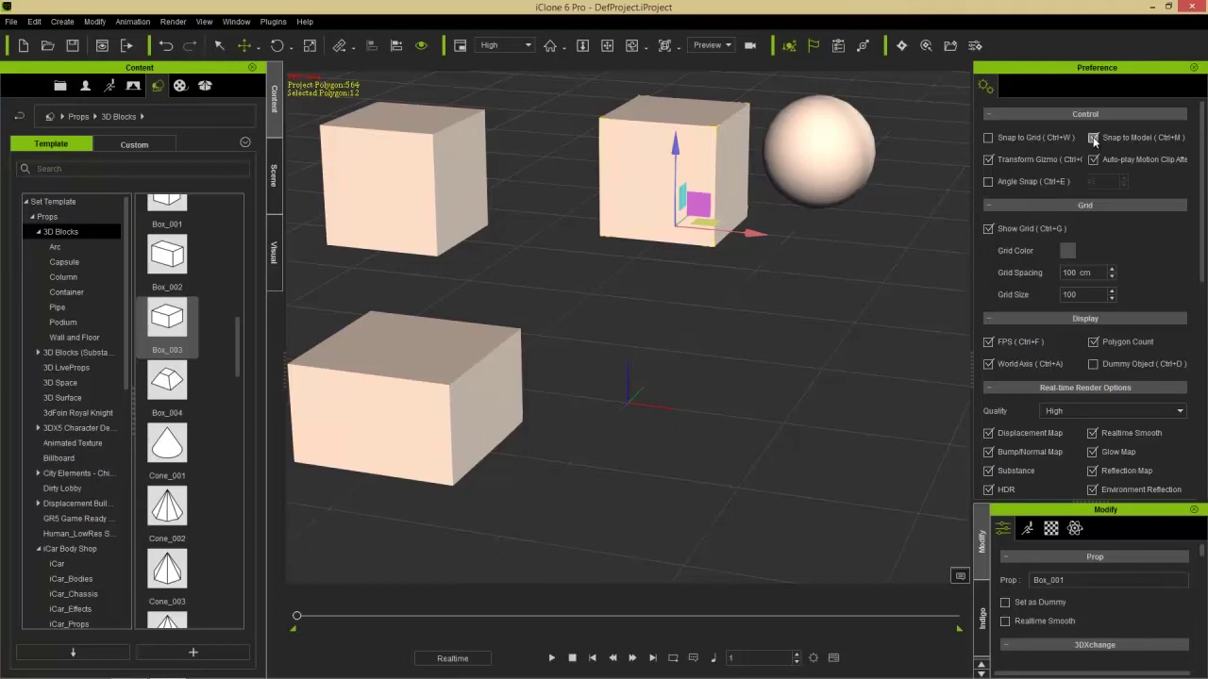
Step: Turn off Snap to Model, turn on Angle Snap at 45, and undock the Preference window with Box_001 in rotate mode
{"action": "left_click", "coordinate": [1019, 181]}
{"action": "right_click_drag", "start_coordinate": [762, 207], "coordinate": [664, 451]}
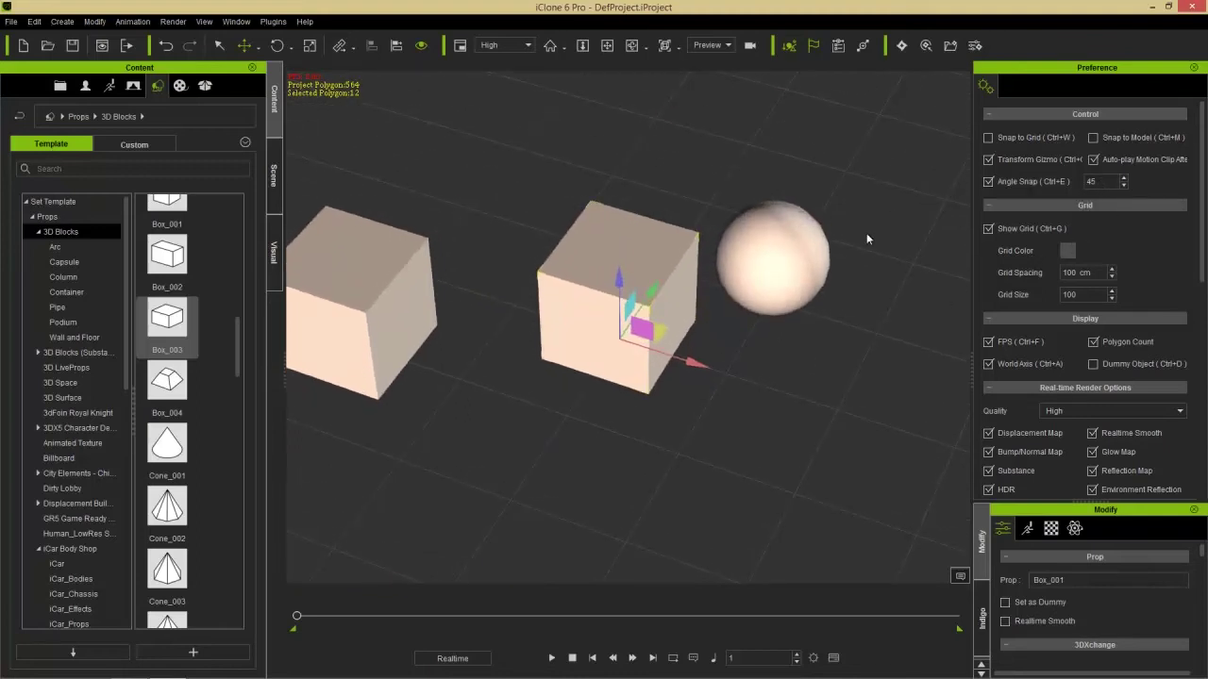
{"action": "key", "text": "e"}
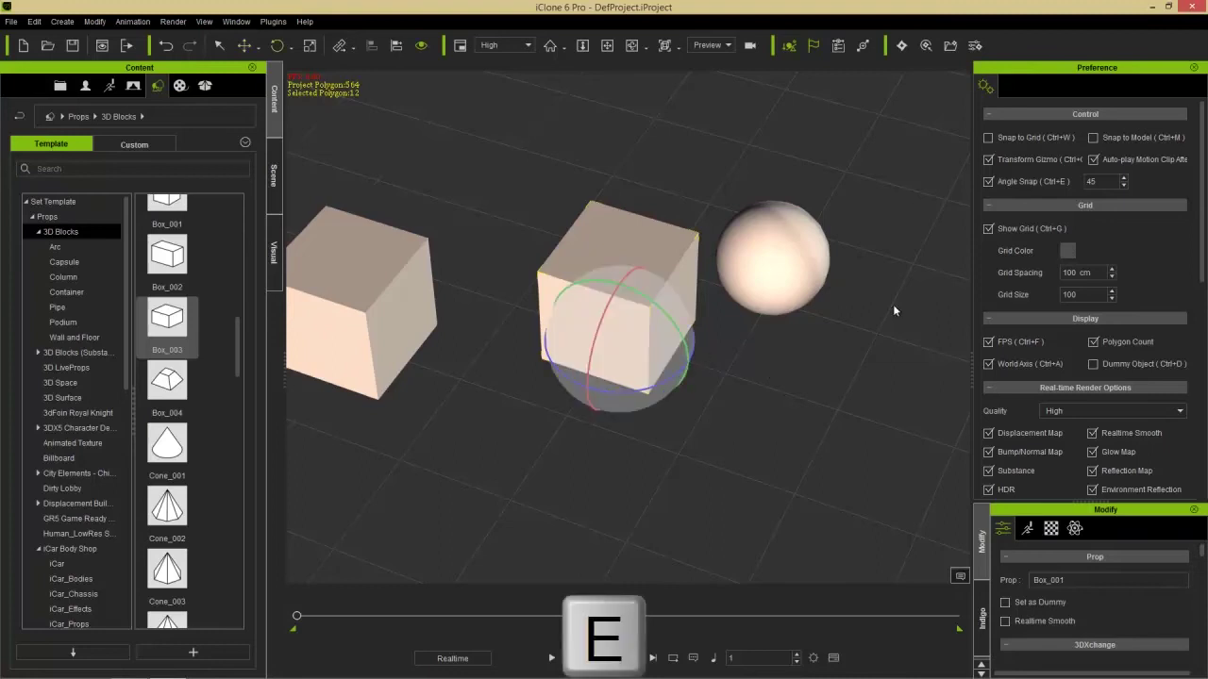
{"action": "left_click_drag", "start_coordinate": [1086, 67], "coordinate": [310, 122]}
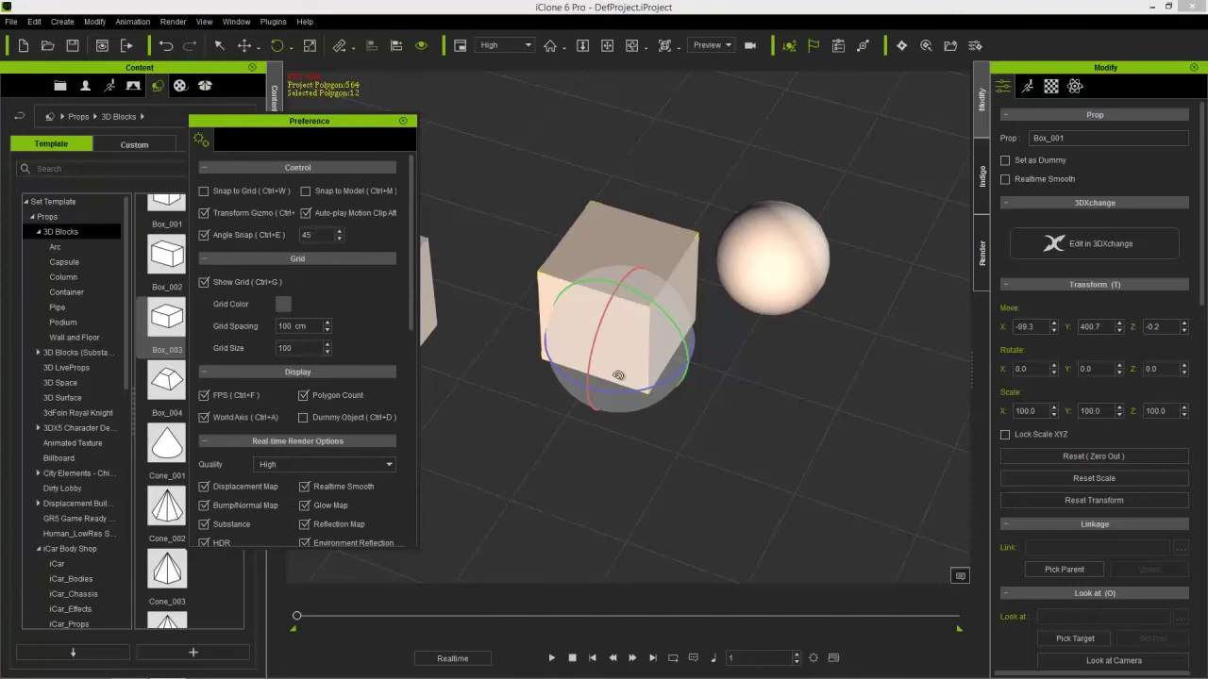
Step: Rotate Box_001 about its Z axis in 45-degree increments to 90, turn off Angle Snap, and close the Preference window
{"action": "left_click_drag", "start_coordinate": [627, 387], "coordinate": [659, 385]}
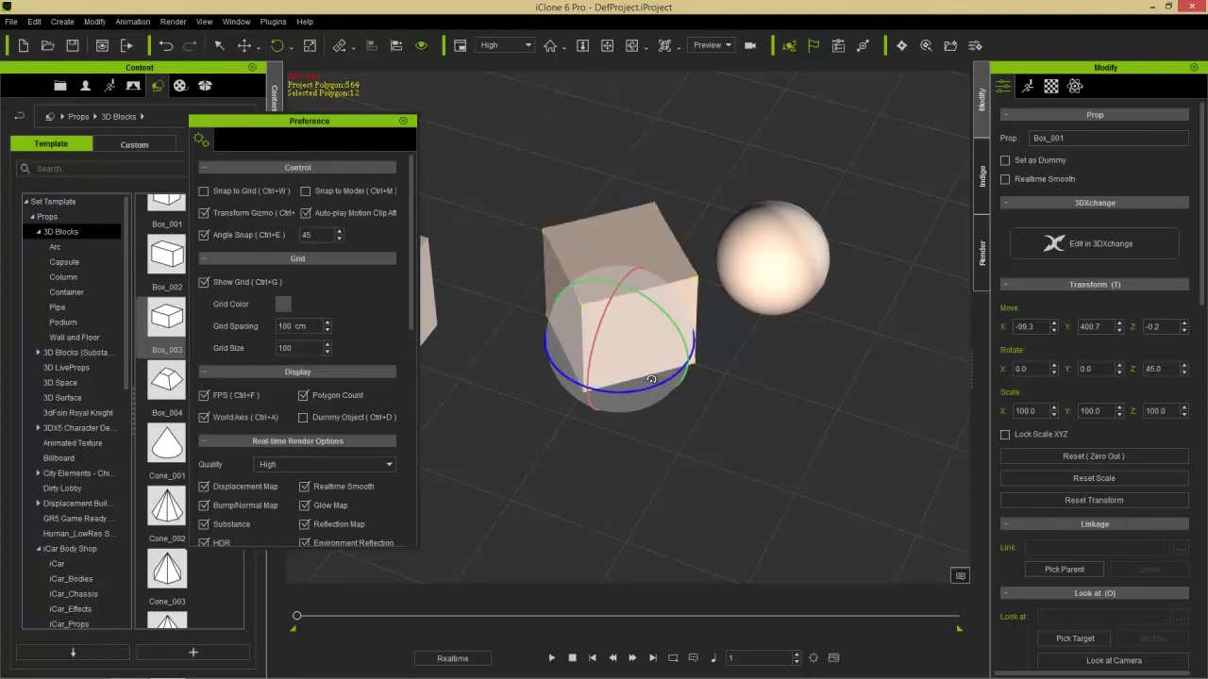
{"action": "left_click_drag", "start_coordinate": [664, 379], "coordinate": [692, 371]}
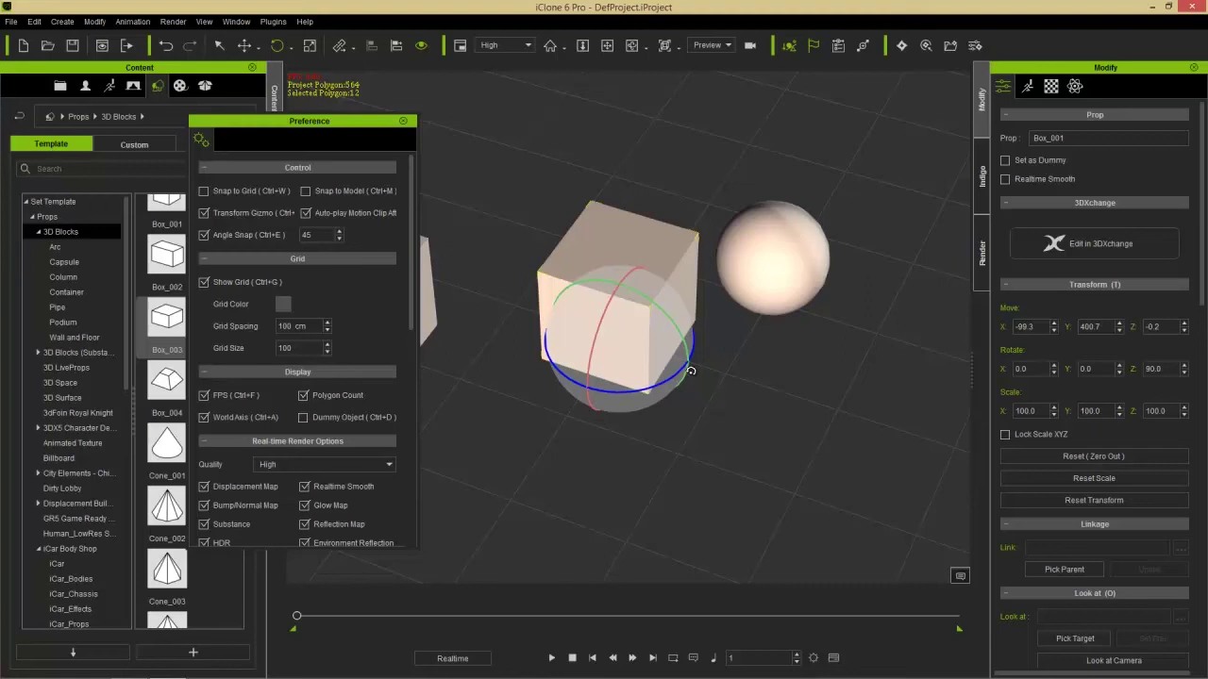
{"action": "left_click", "coordinate": [226, 234]}
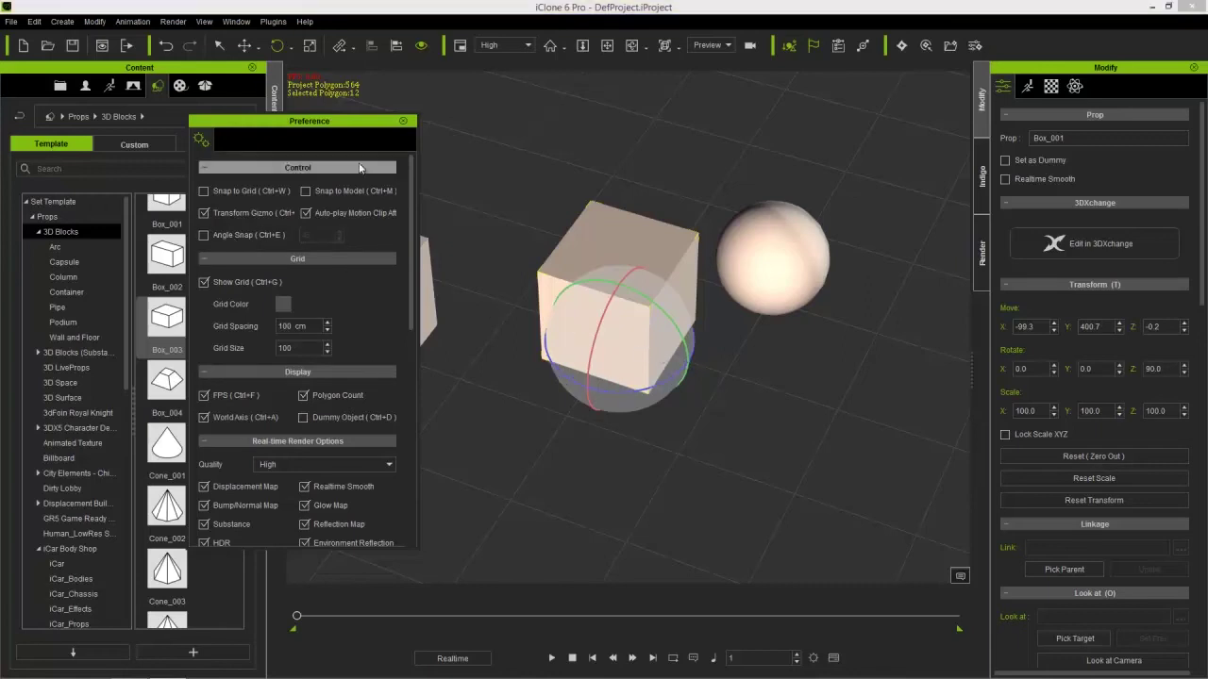
{"action": "left_click", "coordinate": [402, 121]}
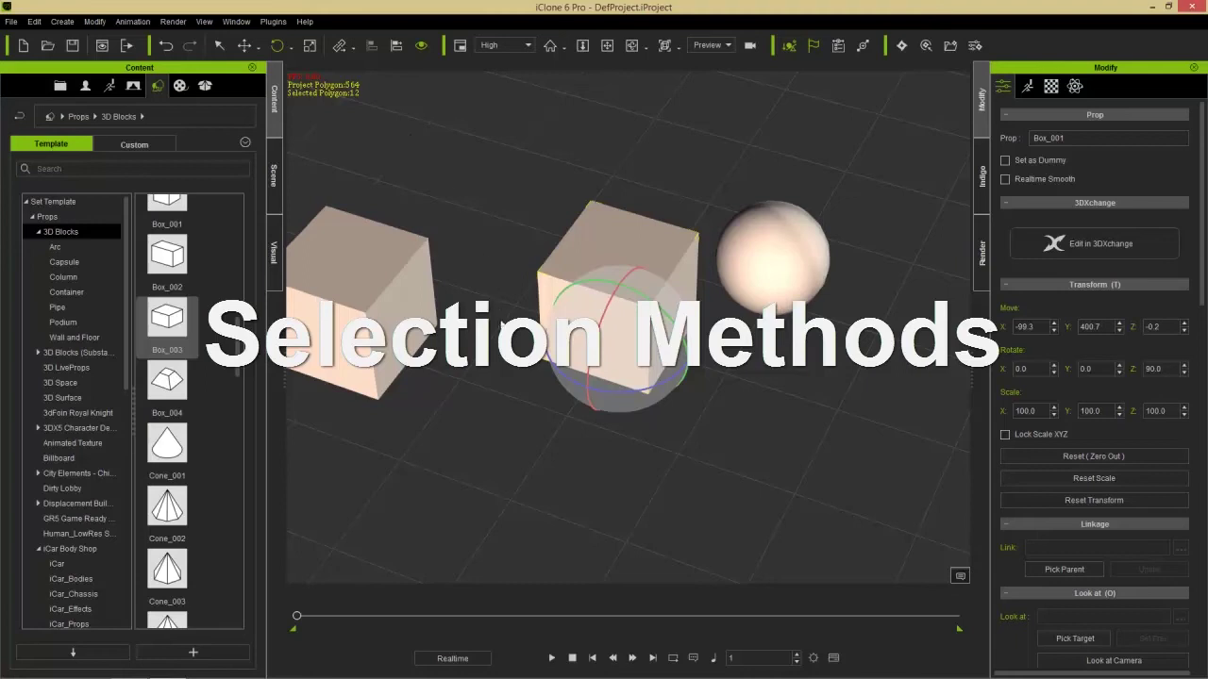
Step: Return to move mode and extend the Box_001 selection with Box_001(0) and, through the scene list, Ball_001
{"action": "right_click_drag", "start_coordinate": [474, 287], "coordinate": [587, 344]}
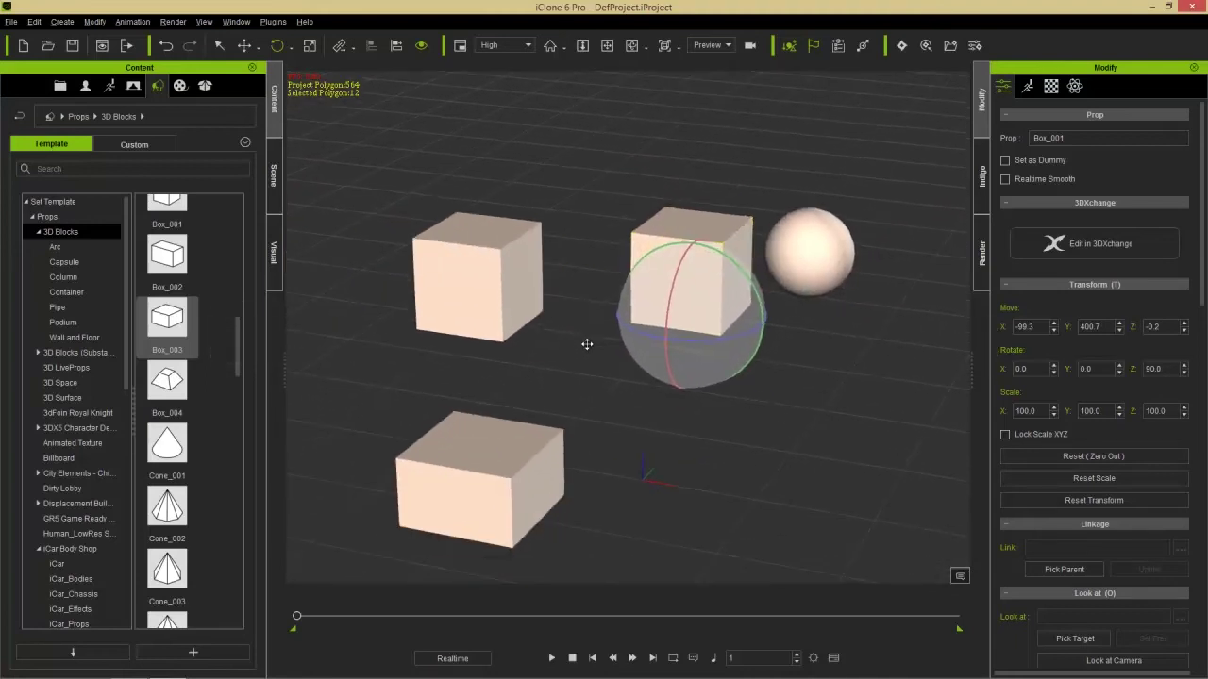
{"action": "key", "text": "w"}
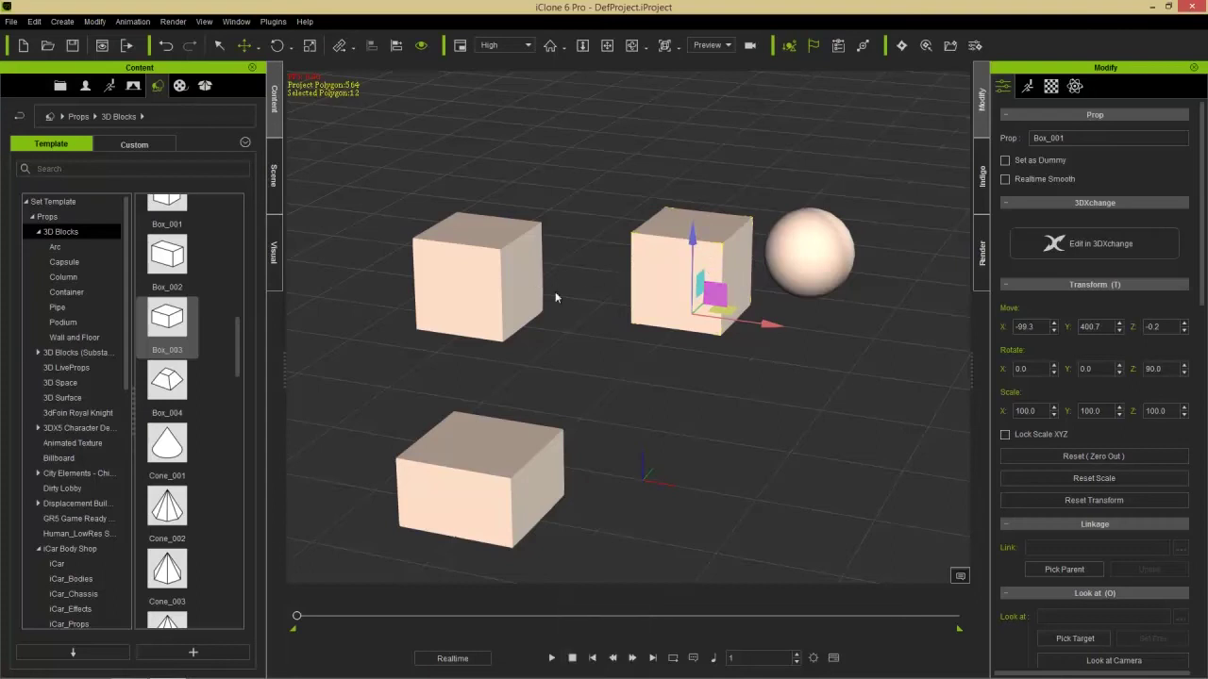
{"action": "left_click", "coordinate": [483, 277], "text": "ctrl"}
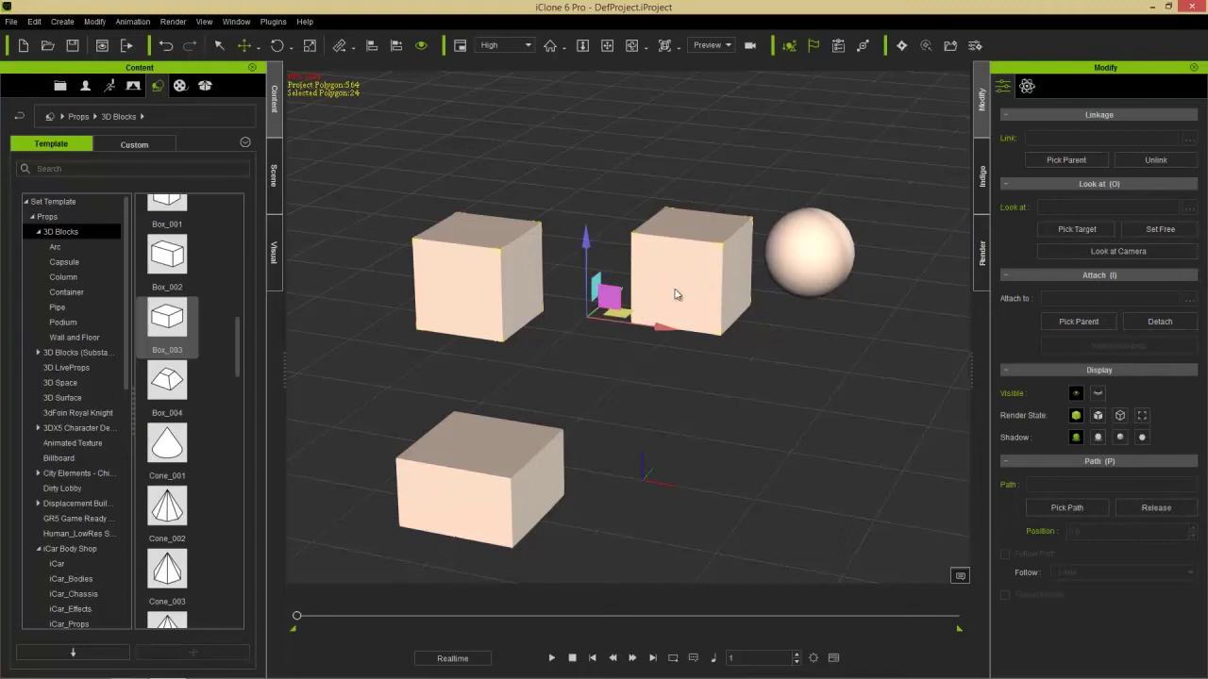
{"action": "left_click", "coordinate": [274, 175]}
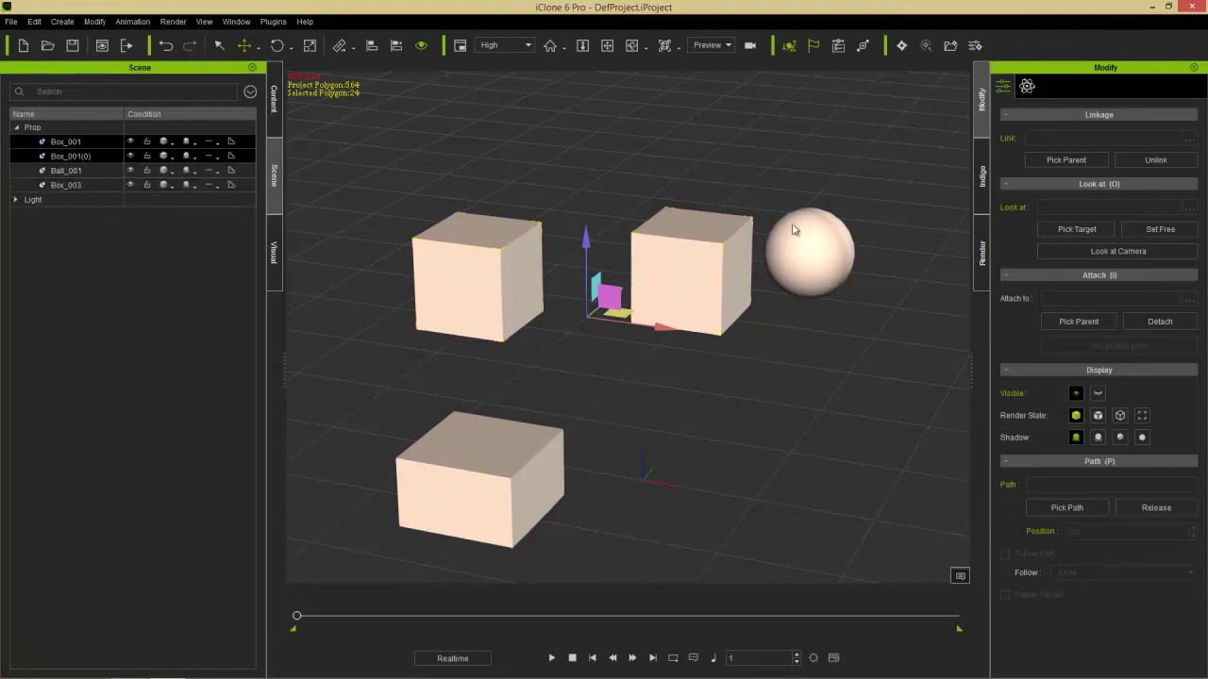
{"action": "left_click", "coordinate": [78, 172]}
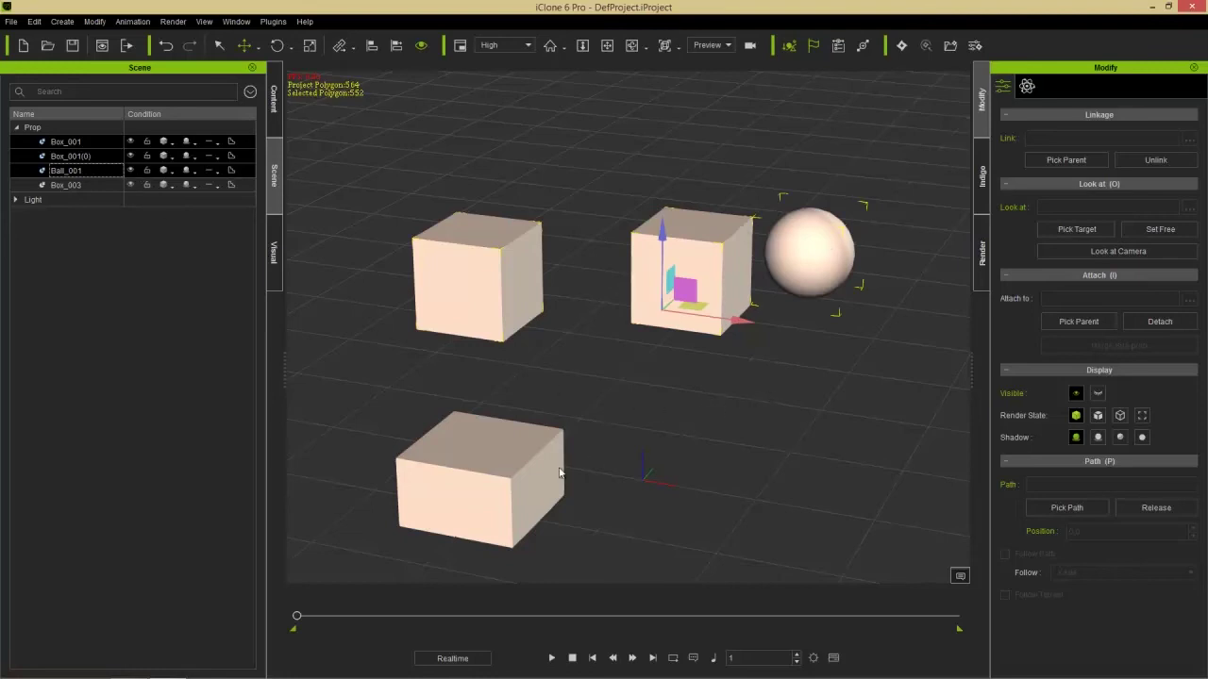
Step: Add Box_003 to the selection, deselect it, and move the other three props together along the ground towards Box_003
{"action": "left_click", "coordinate": [467, 454], "text": "ctrl"}
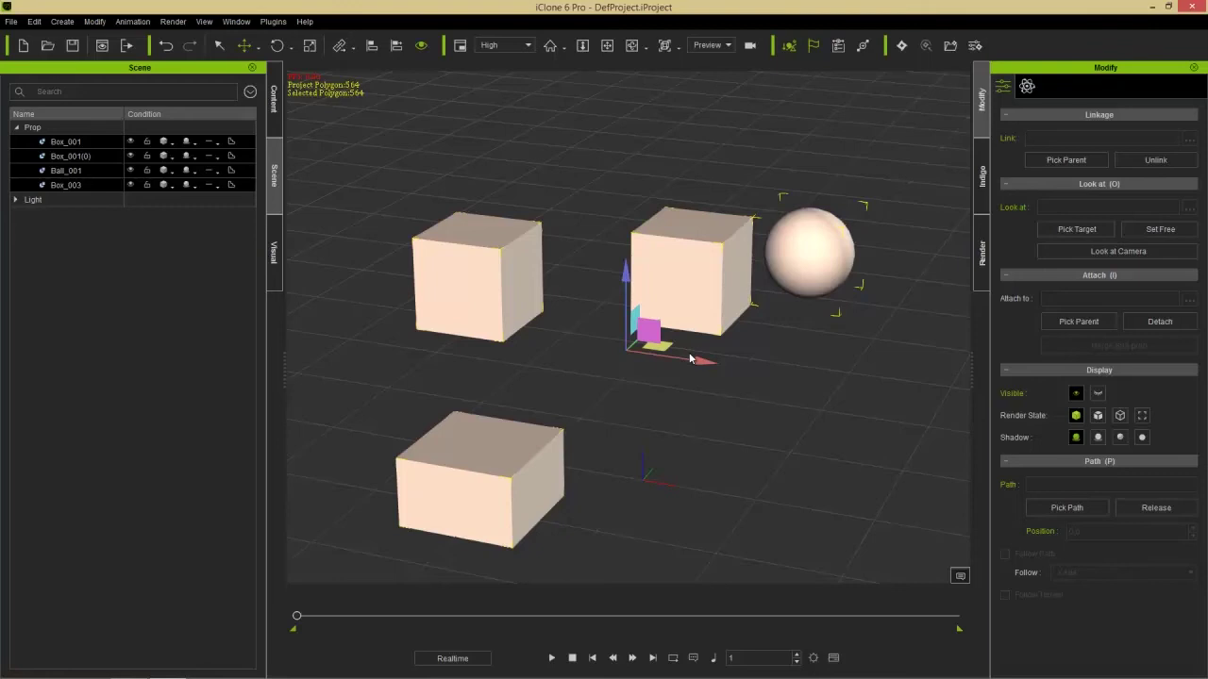
{"action": "left_click", "coordinate": [491, 459], "text": "ctrl"}
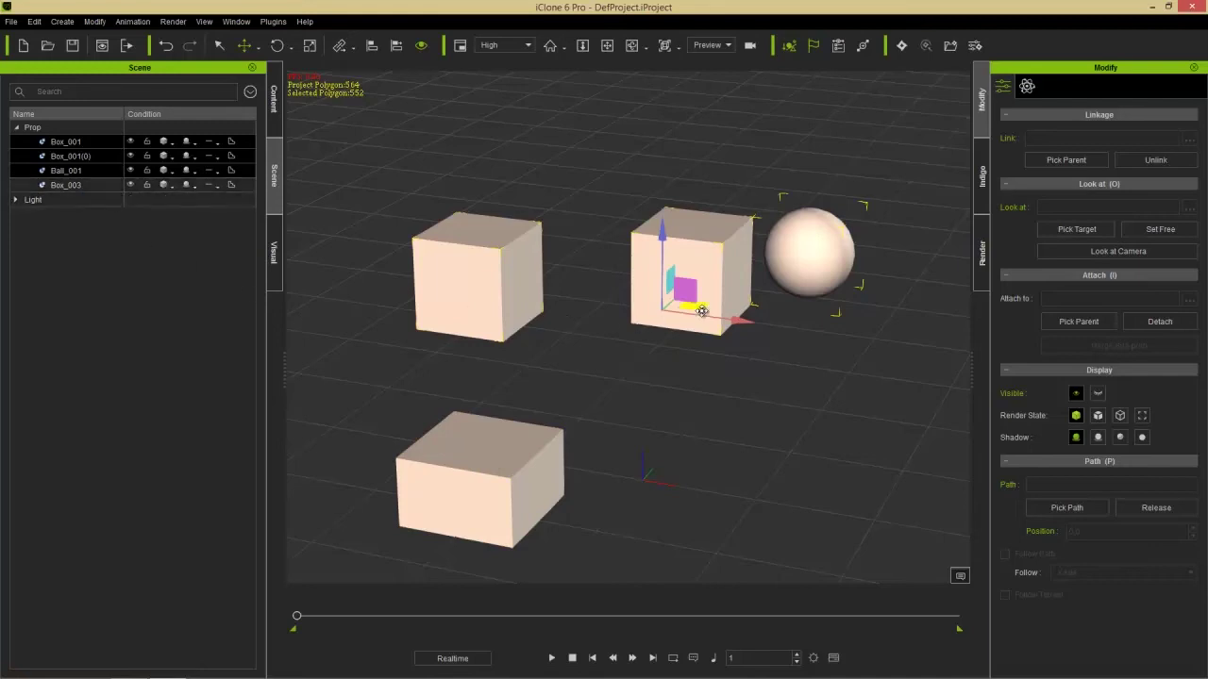
{"action": "left_click_drag", "start_coordinate": [702, 312], "coordinate": [614, 427]}
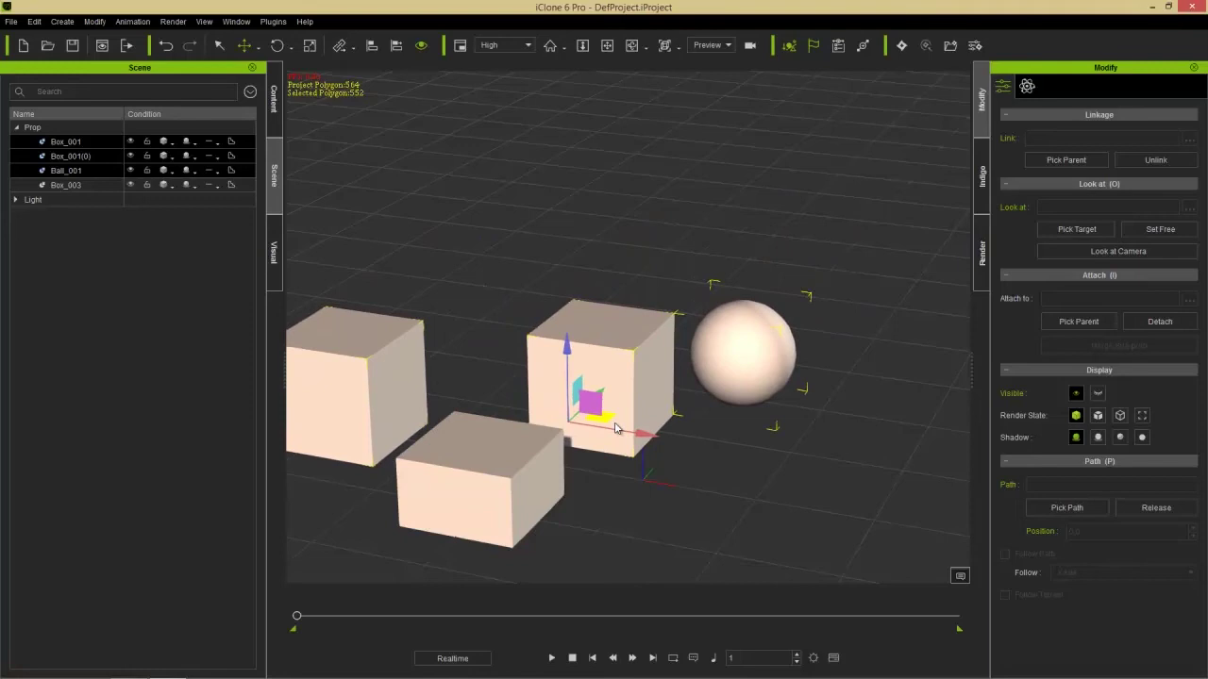
Step: Select only Ball_001 and move it above and between the three boxes, at Y 34.0 and Z 86.7
{"action": "right_click_drag", "start_coordinate": [614, 428], "coordinate": [653, 361]}
{"action": "scroll", "coordinate": [816, 439], "scroll_direction": "up", "scroll_amount": 5}
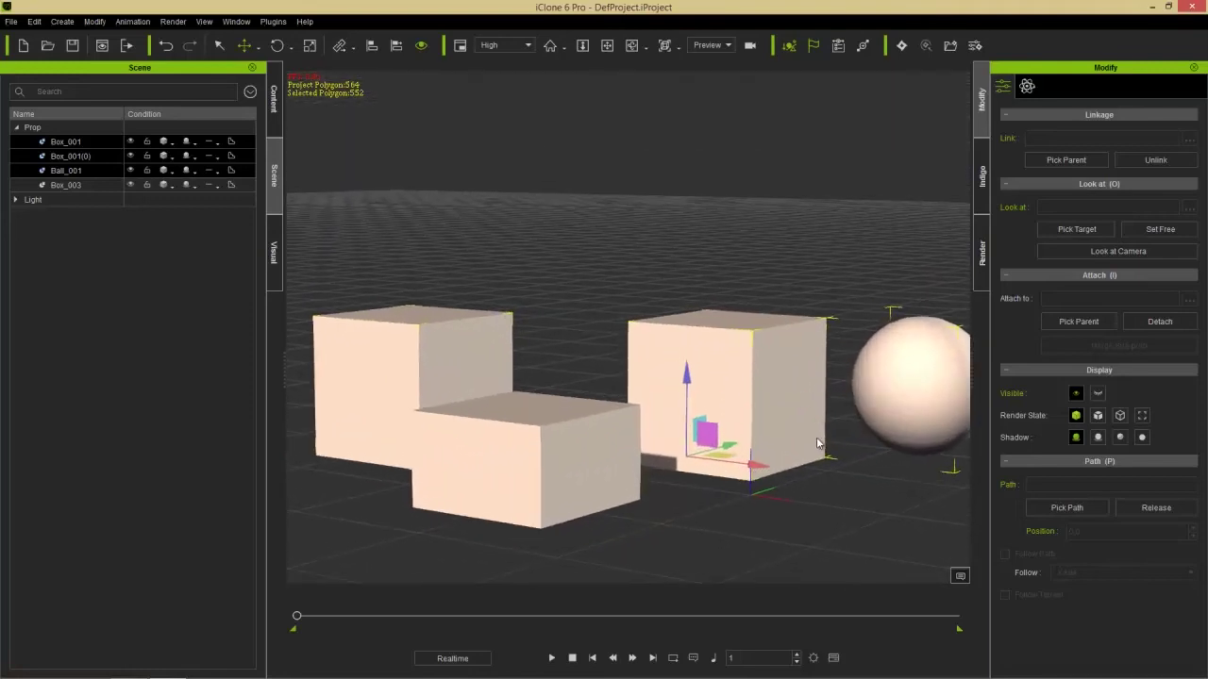
{"action": "left_click", "coordinate": [928, 402]}
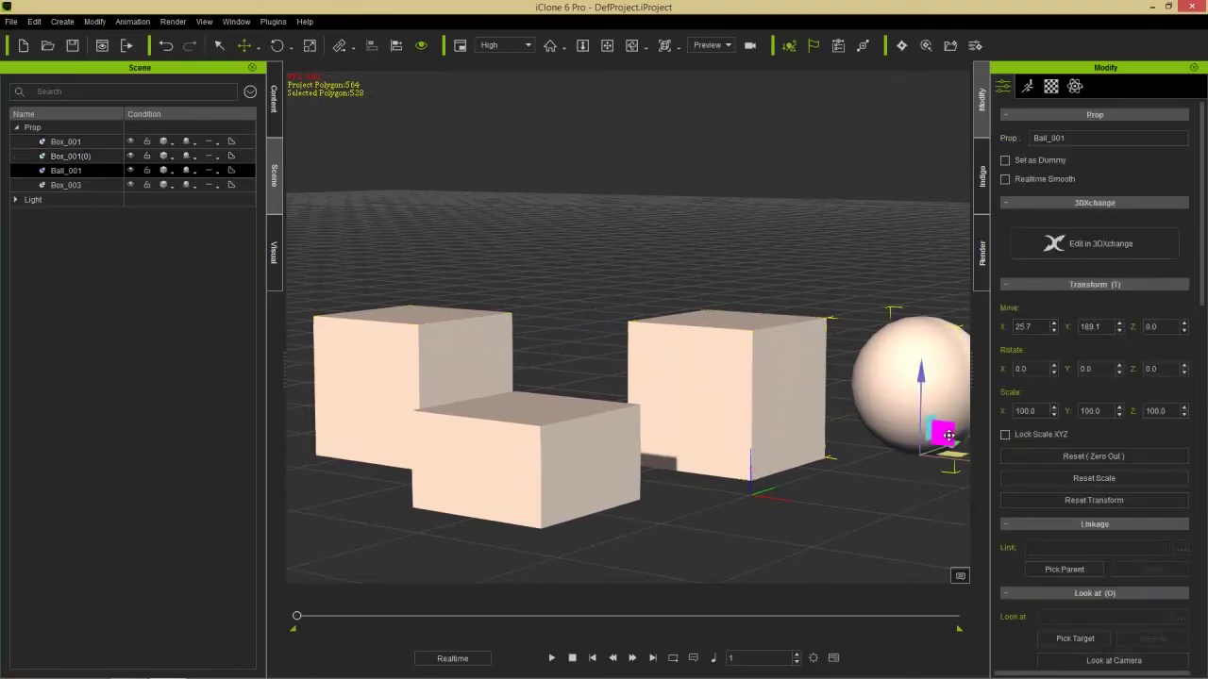
{"action": "left_click_drag", "start_coordinate": [948, 436], "coordinate": [638, 304]}
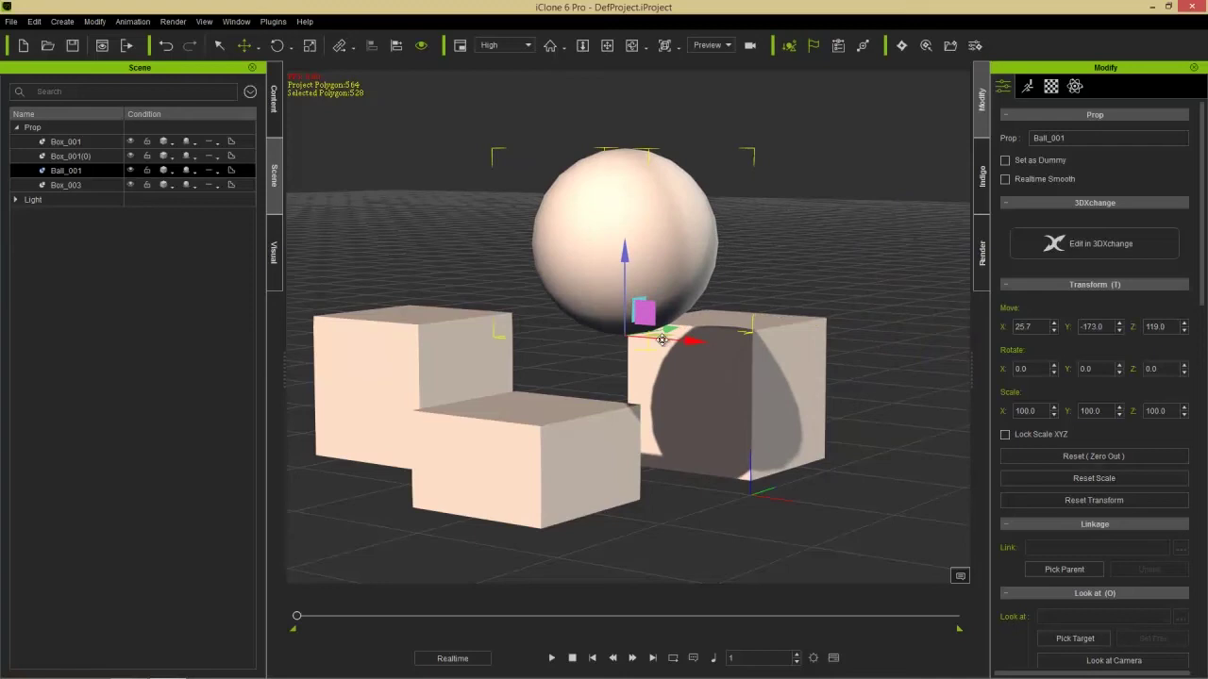
{"action": "left_click_drag", "start_coordinate": [662, 336], "coordinate": [600, 293]}
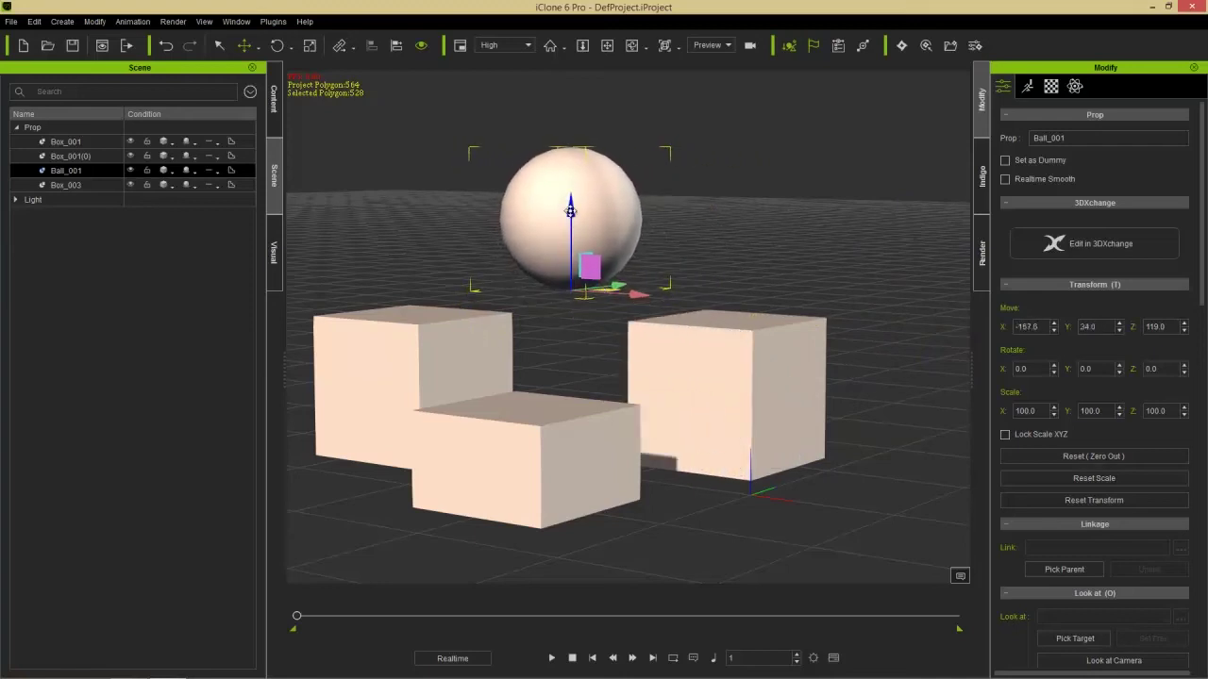
{"action": "left_click_drag", "start_coordinate": [570, 204], "coordinate": [570, 233]}
Step: Switch to the Select tool and select the whole range of props from Box_001 to Box_003 in the scene list
{"action": "right_click_drag", "start_coordinate": [674, 432], "coordinate": [689, 410]}
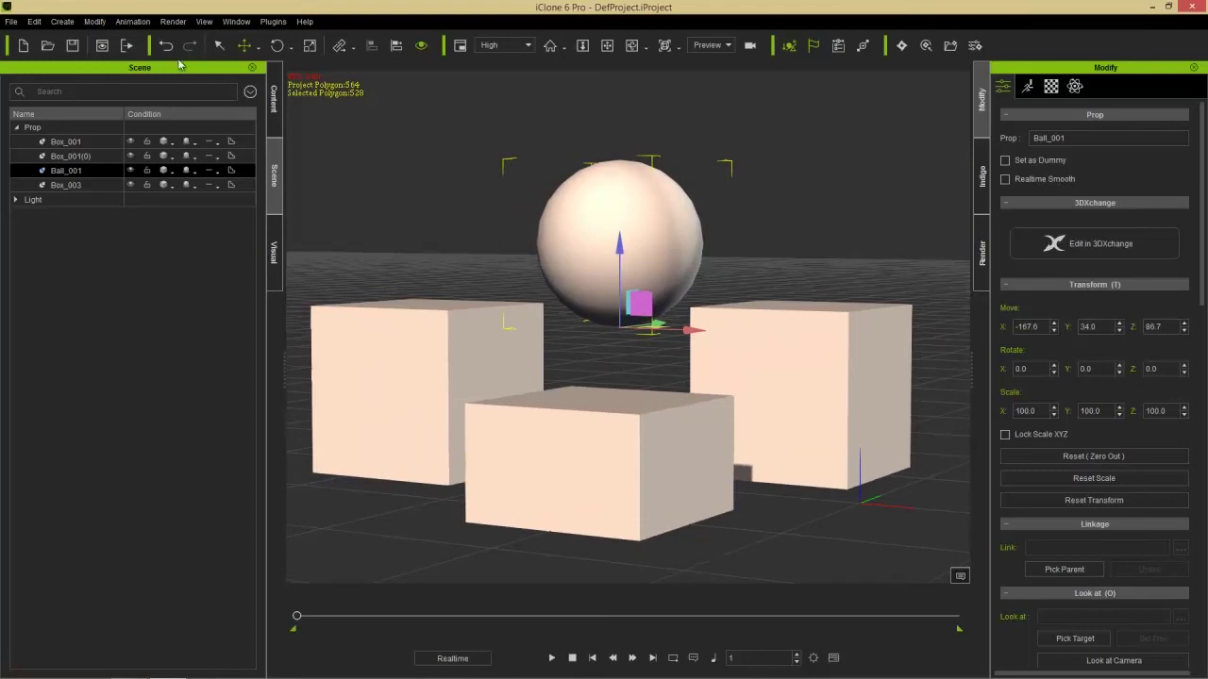
{"action": "left_click", "coordinate": [218, 45]}
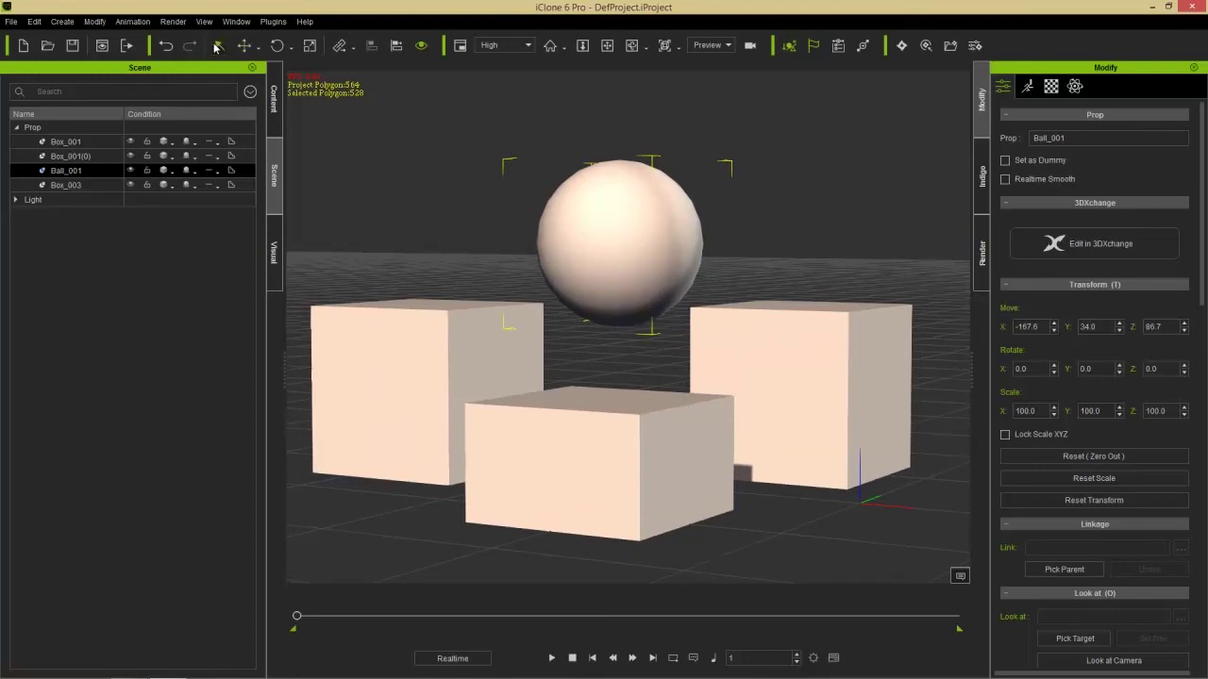
{"action": "left_click", "coordinate": [82, 143], "text": "ctrl"}
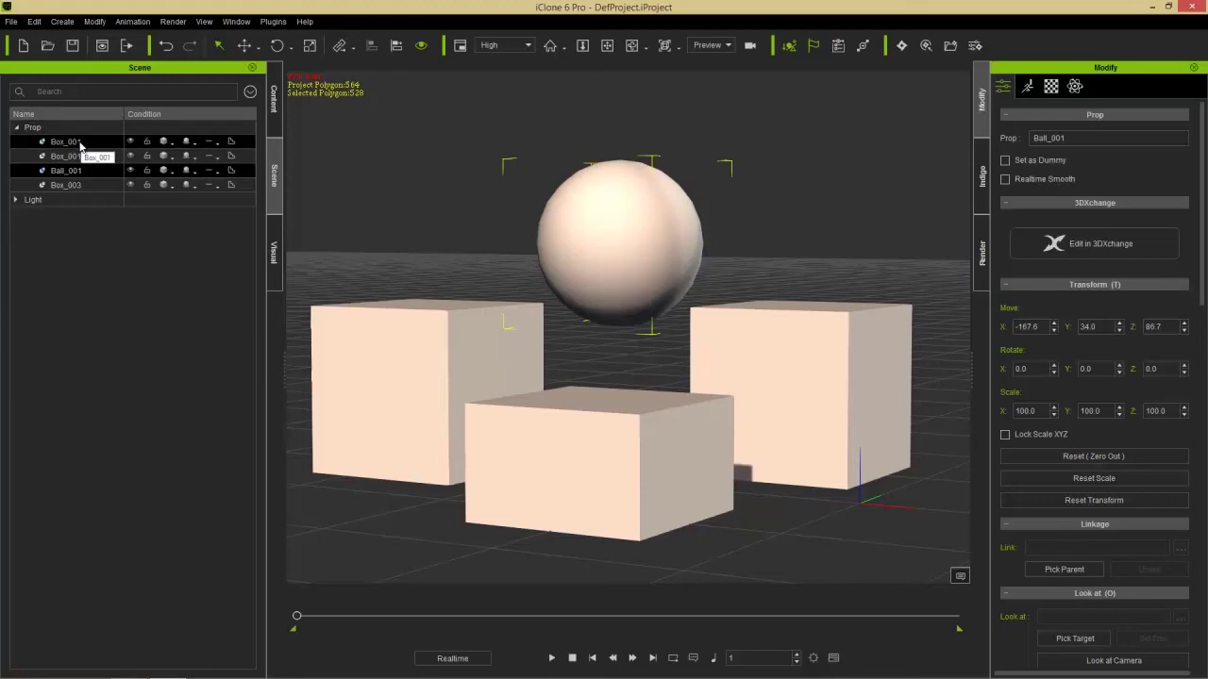
{"action": "left_click", "coordinate": [81, 143]}
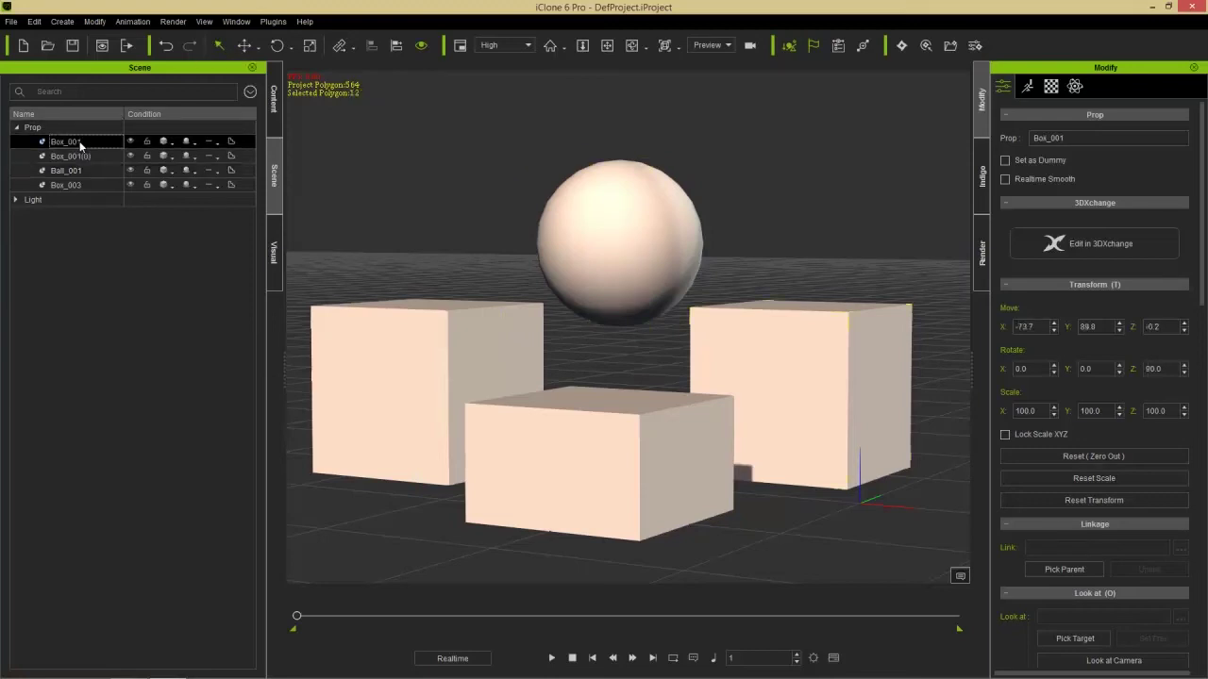
{"action": "left_click_drag", "start_coordinate": [81, 143], "coordinate": [91, 187]}
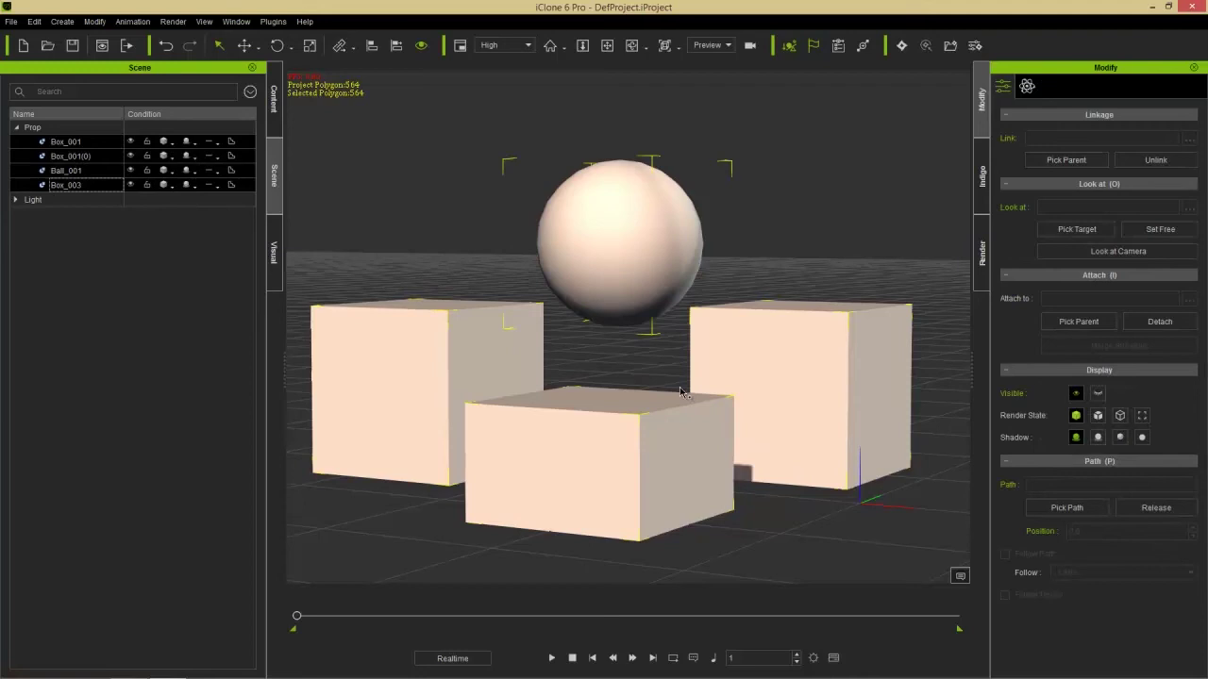
Step: Clear the selection and marquee-select all four props with a rectangle that crosses part of each one
{"action": "left_click", "coordinate": [437, 248]}
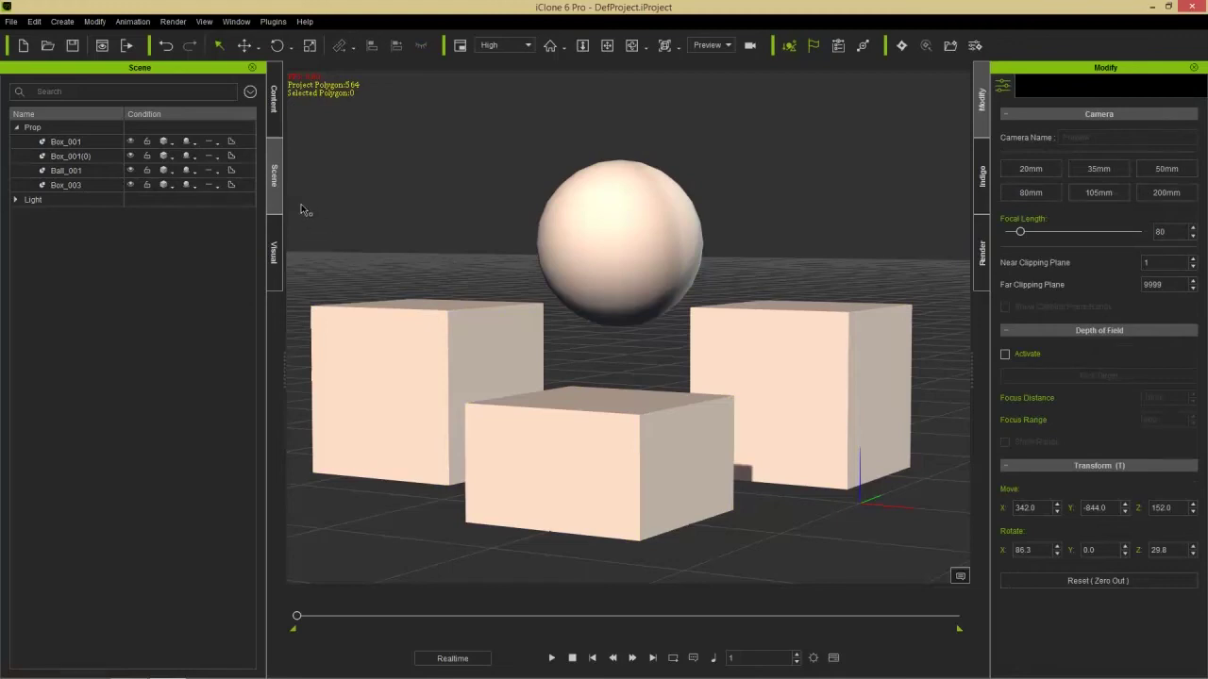
{"action": "left_click_drag", "start_coordinate": [302, 210], "coordinate": [712, 408]}
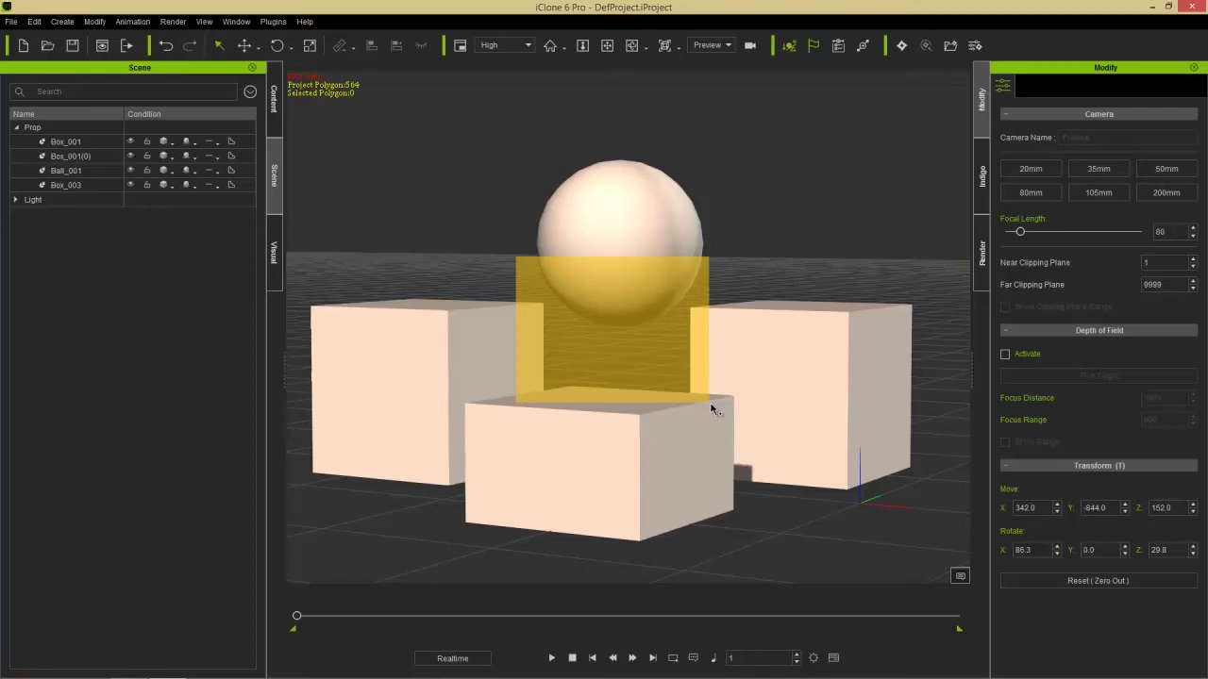
{"action": "left_click_drag", "start_coordinate": [713, 410], "coordinate": [712, 410]}
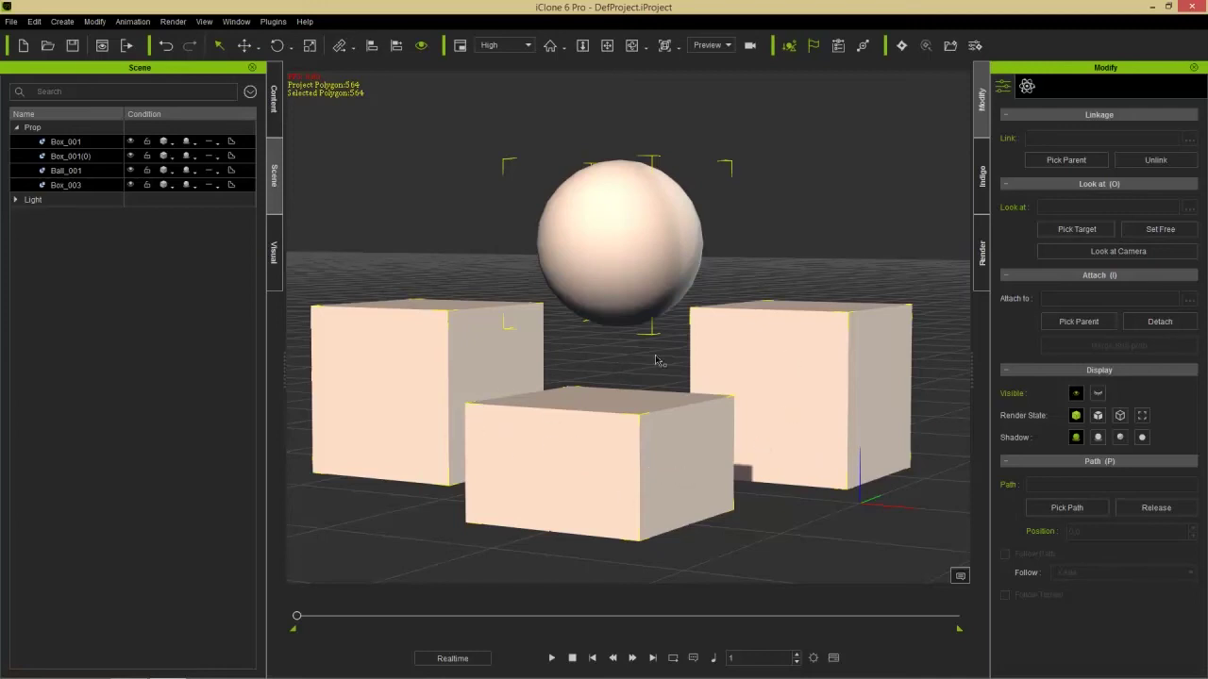
Step: Marquee-select the three boxes with a left-to-right rectangle, and only the fully enclosed Box_003 with a right-to-left one
{"action": "left_click_drag", "start_coordinate": [429, 357], "coordinate": [795, 557]}
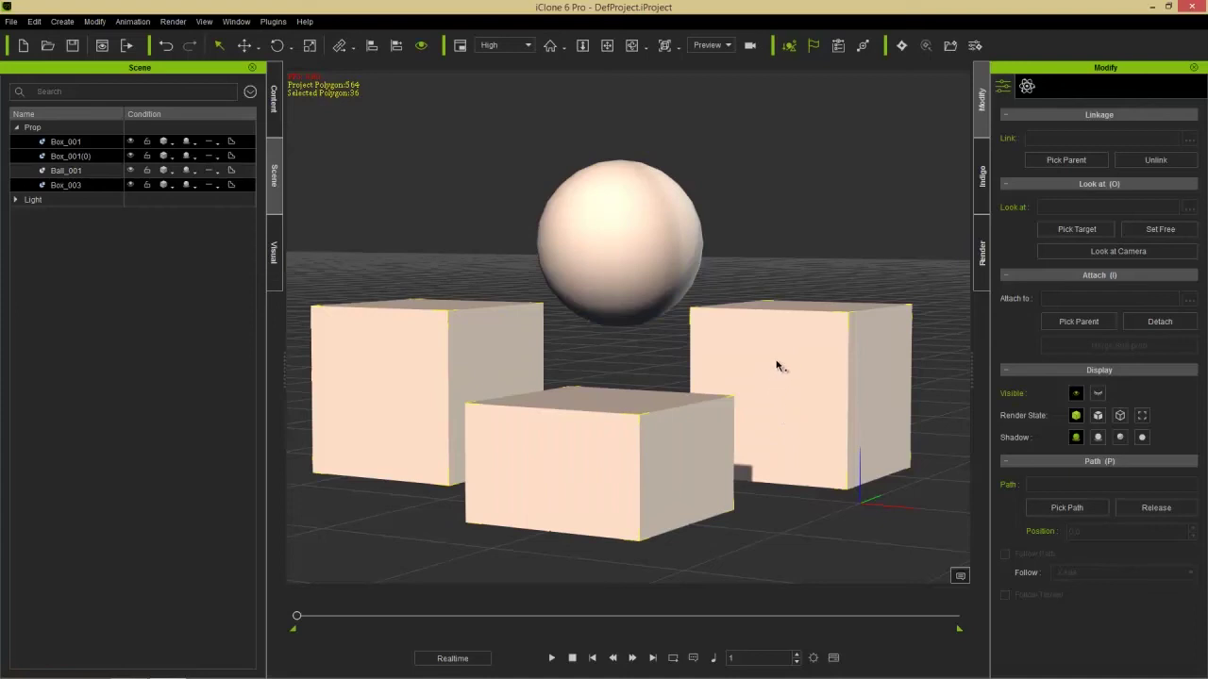
{"action": "left_click_drag", "start_coordinate": [770, 353], "coordinate": [434, 562]}
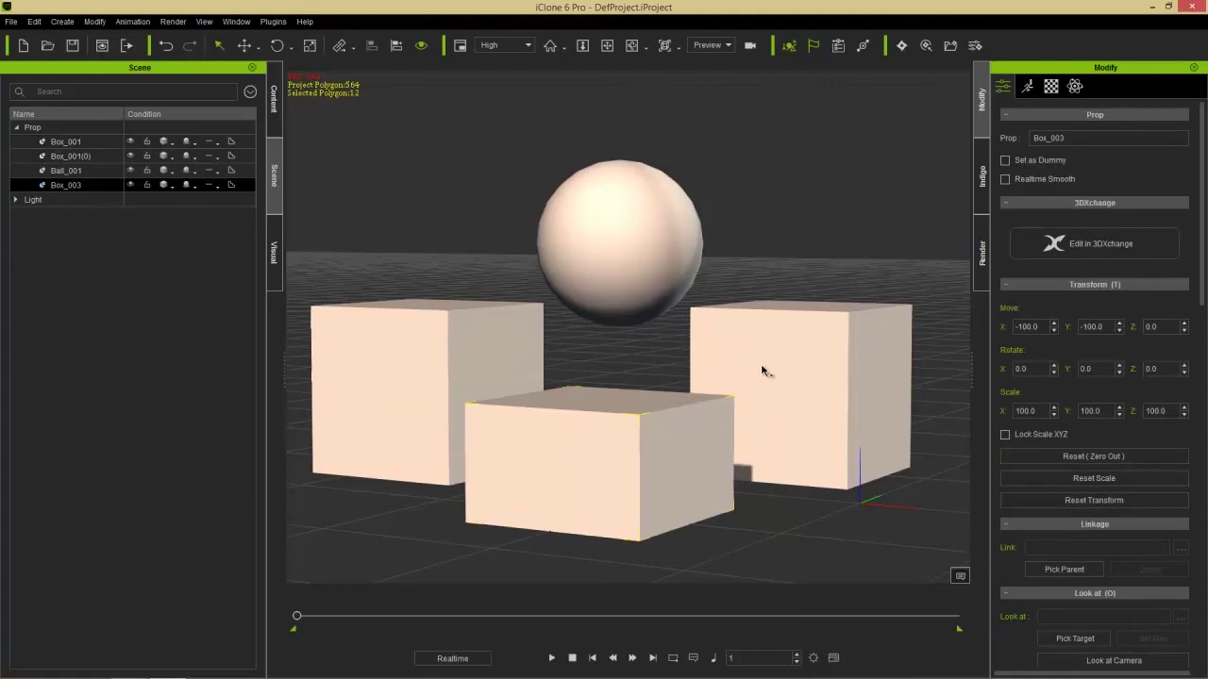
{"action": "left_click_drag", "start_coordinate": [763, 354], "coordinate": [449, 564]}
Step: Scale Box_001 into a tall, narrow block, with X and Y at 62.4 and Z at 205.1
{"action": "left_click", "coordinate": [821, 373]}
{"action": "key", "text": "r"}
{"action": "left_click_drag", "start_coordinate": [808, 402], "coordinate": [818, 302]}
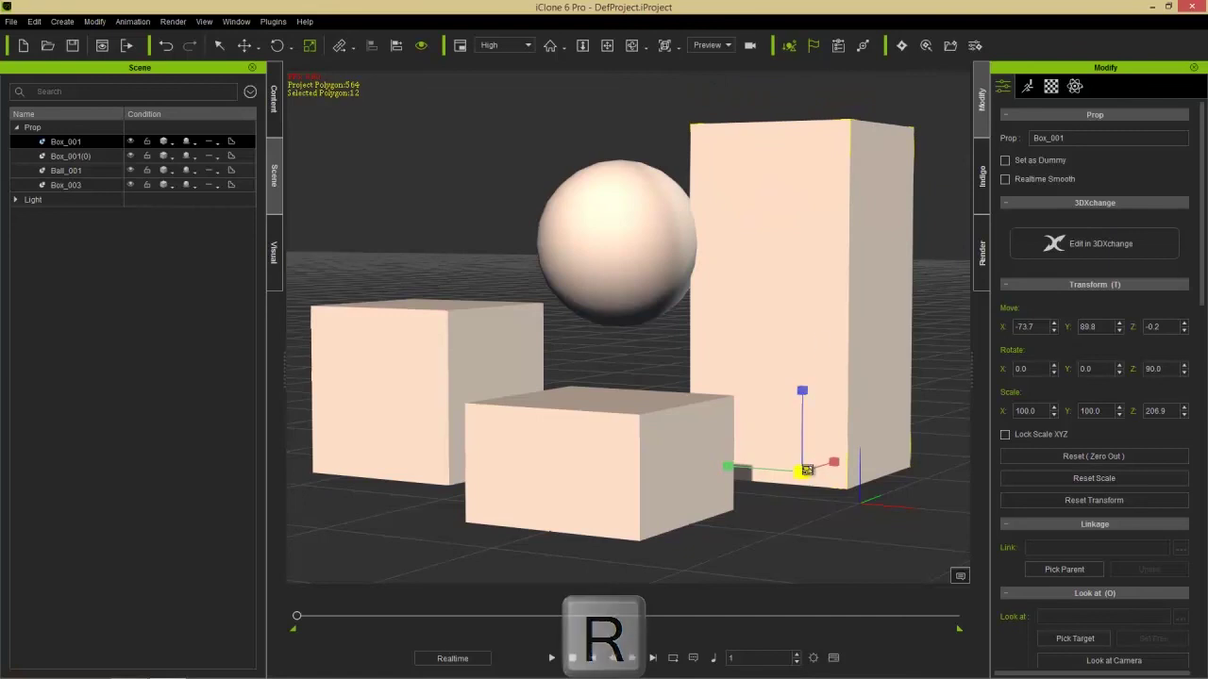
{"action": "left_click_drag", "start_coordinate": [807, 469], "coordinate": [789, 382]}
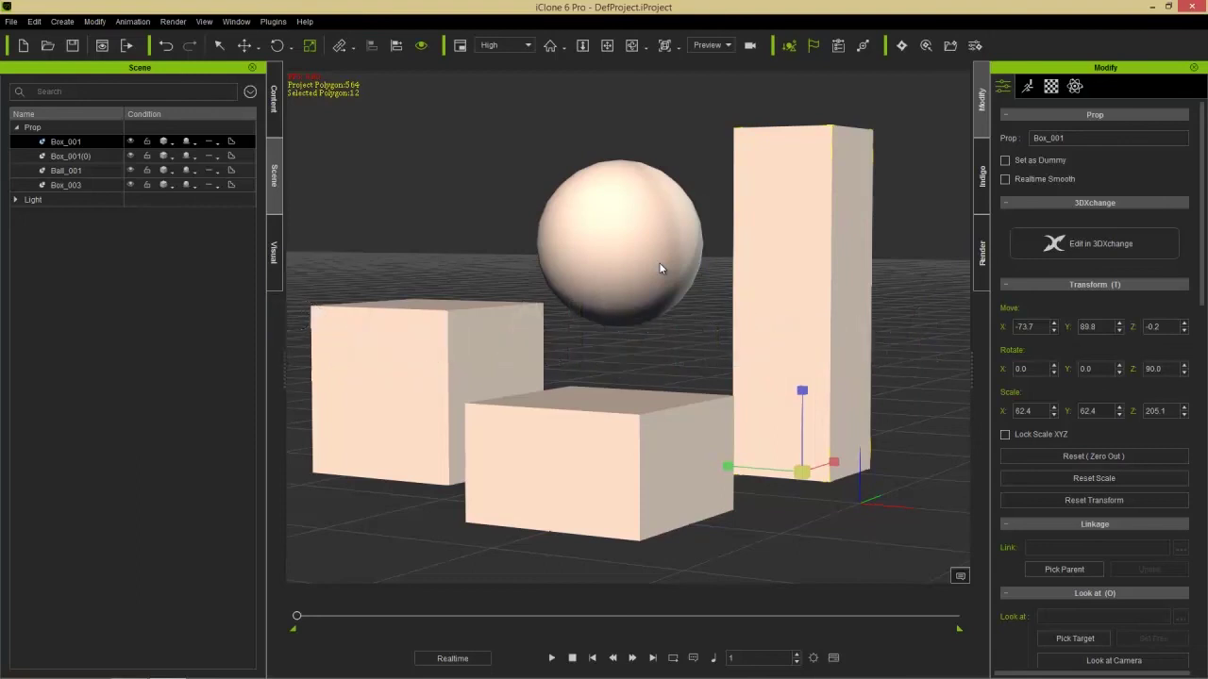
Step: Rename the tall block Box_001 as Pillar and the low block Box_003 as Base
{"action": "right_click_drag", "start_coordinate": [622, 223], "coordinate": [596, 370]}
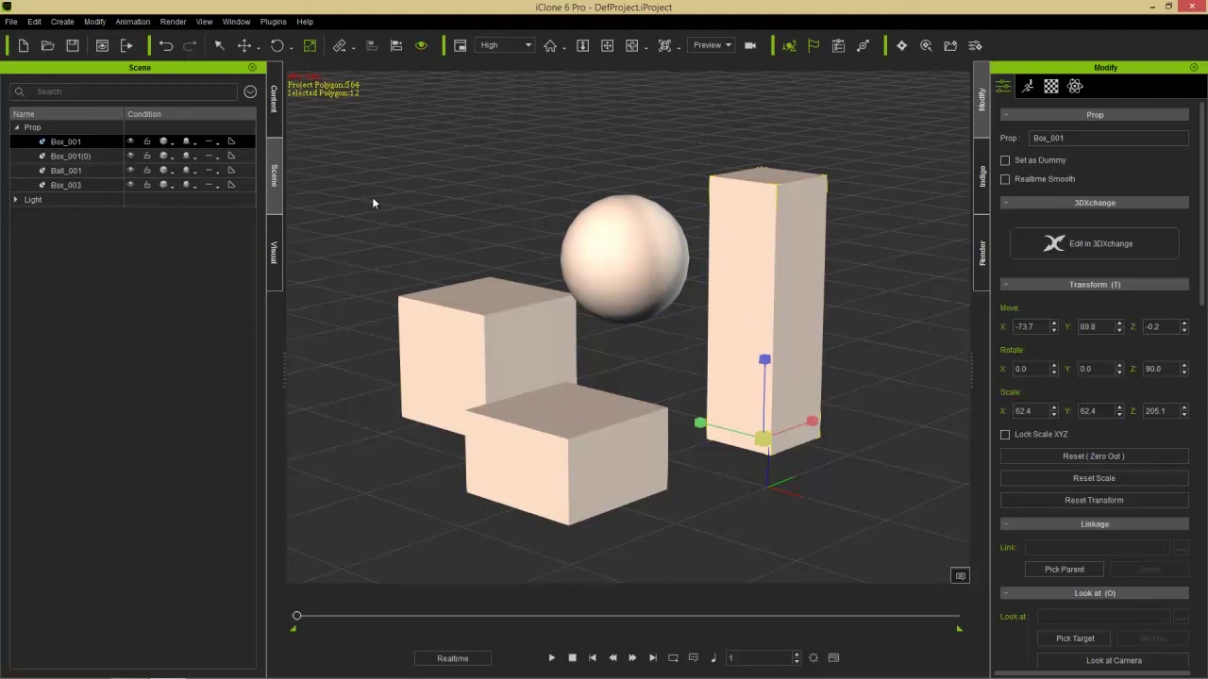
{"action": "double_click", "coordinate": [89, 146]}
{"action": "type", "text": "Pillar"}
{"action": "key", "text": "Return"}
{"action": "left_click", "coordinate": [620, 475]}
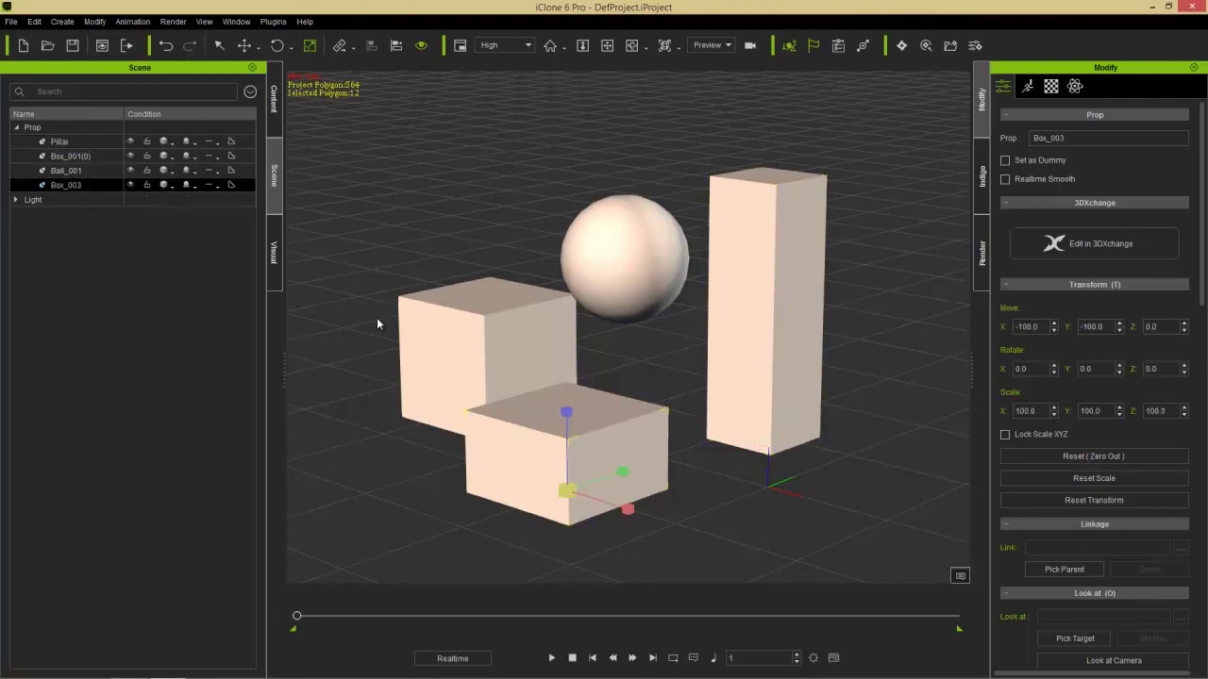
{"action": "double_click", "coordinate": [67, 184]}
{"action": "type", "text": "Base"}
{"action": "key", "text": "Return"}
Step: Start aligning the Base to the Pillar on the X, Y and Z axes, using the pivot
{"action": "left_click", "coordinate": [606, 429]}
{"action": "left_click", "coordinate": [396, 48]}
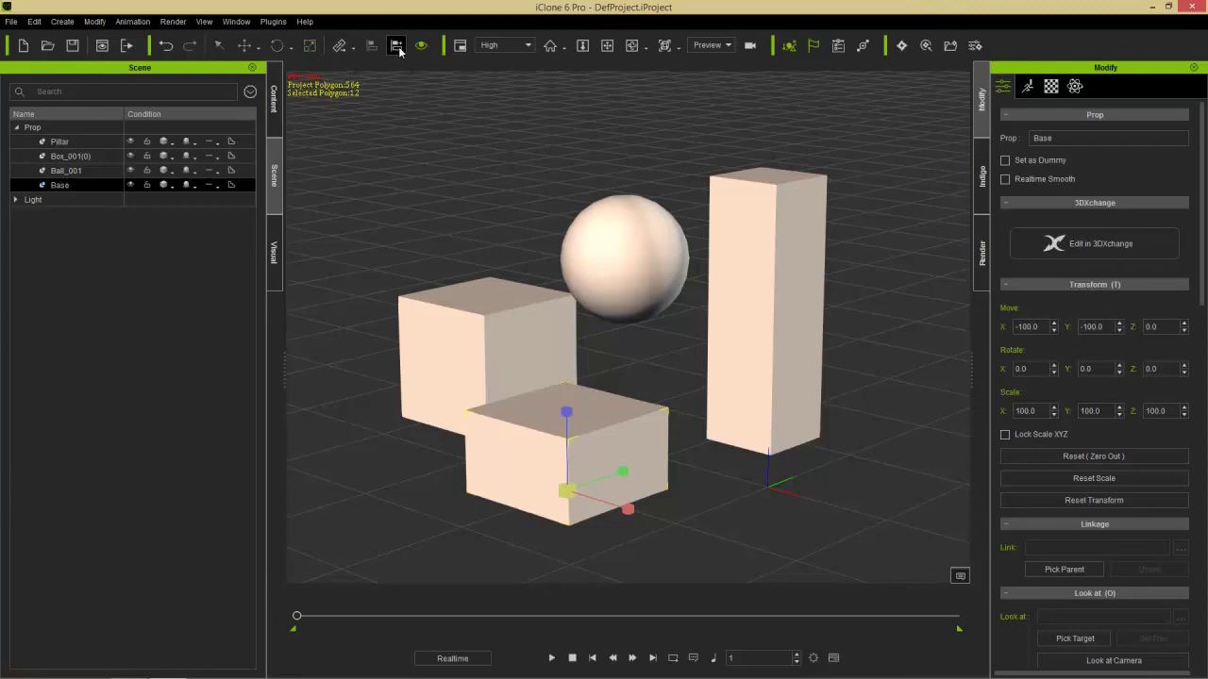
{"action": "left_click", "coordinate": [763, 265]}
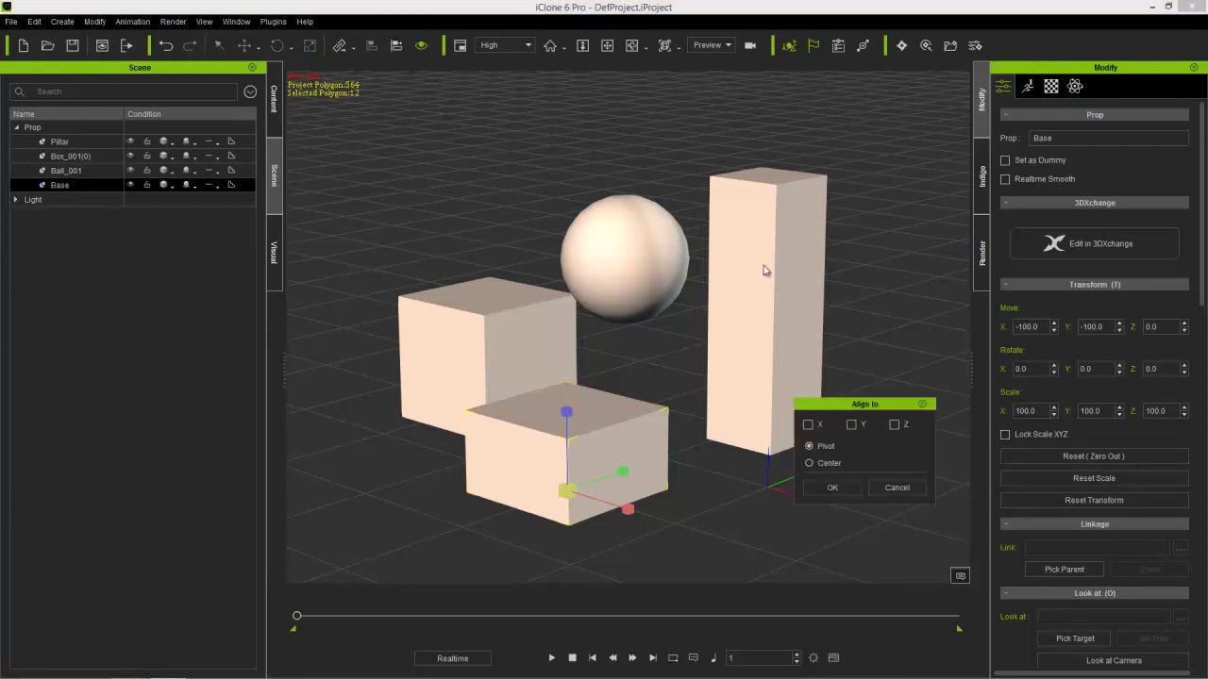
{"action": "left_click", "coordinate": [808, 425]}
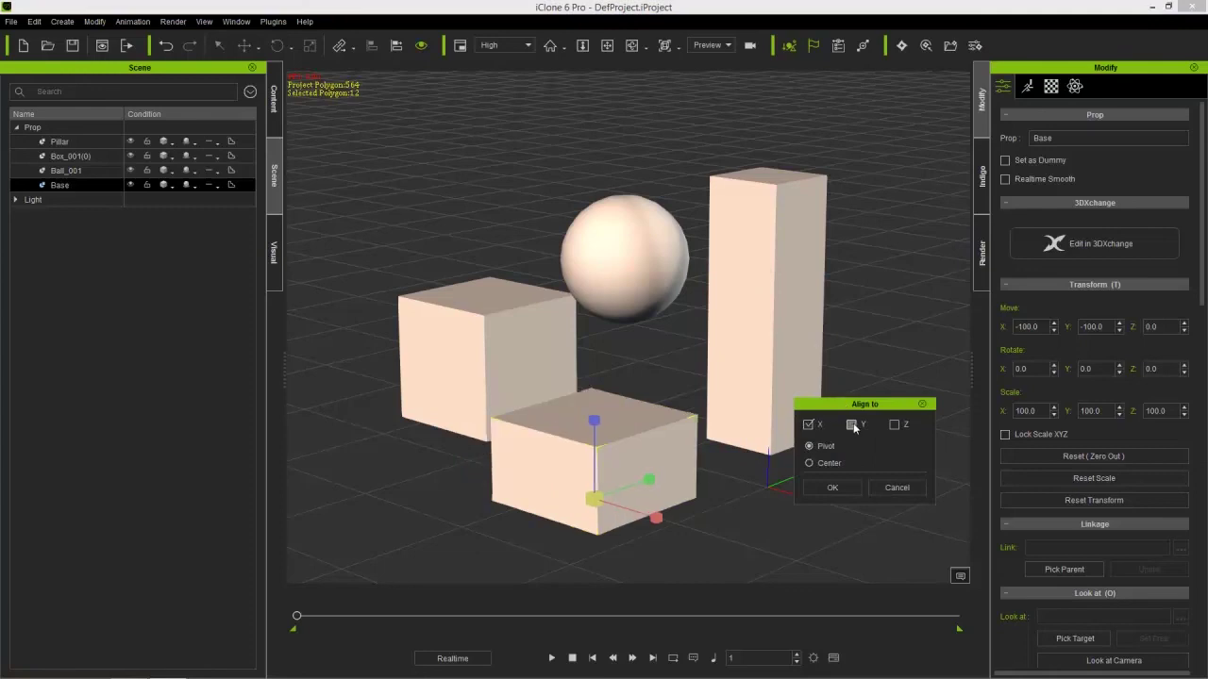
{"action": "left_click", "coordinate": [851, 424]}
{"action": "left_click", "coordinate": [893, 426]}
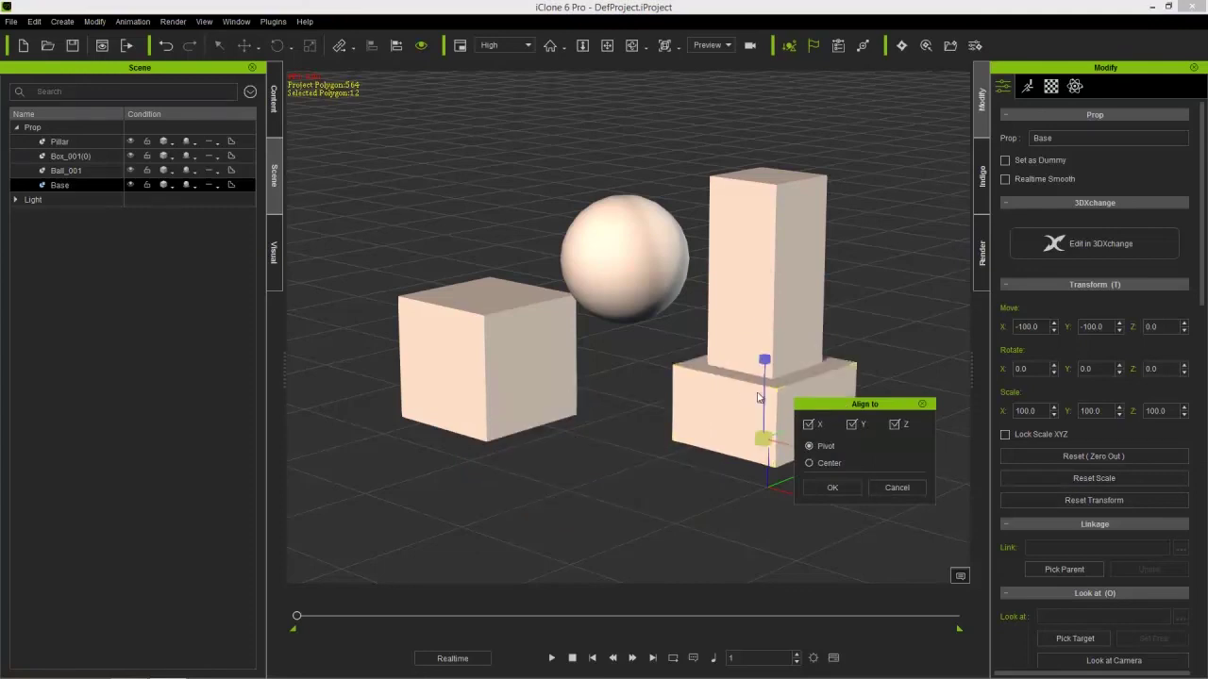
Step: Compare the Center and Pivot alignment modes for the Base, and apply the alignment with Pivot
{"action": "left_click", "coordinate": [810, 463]}
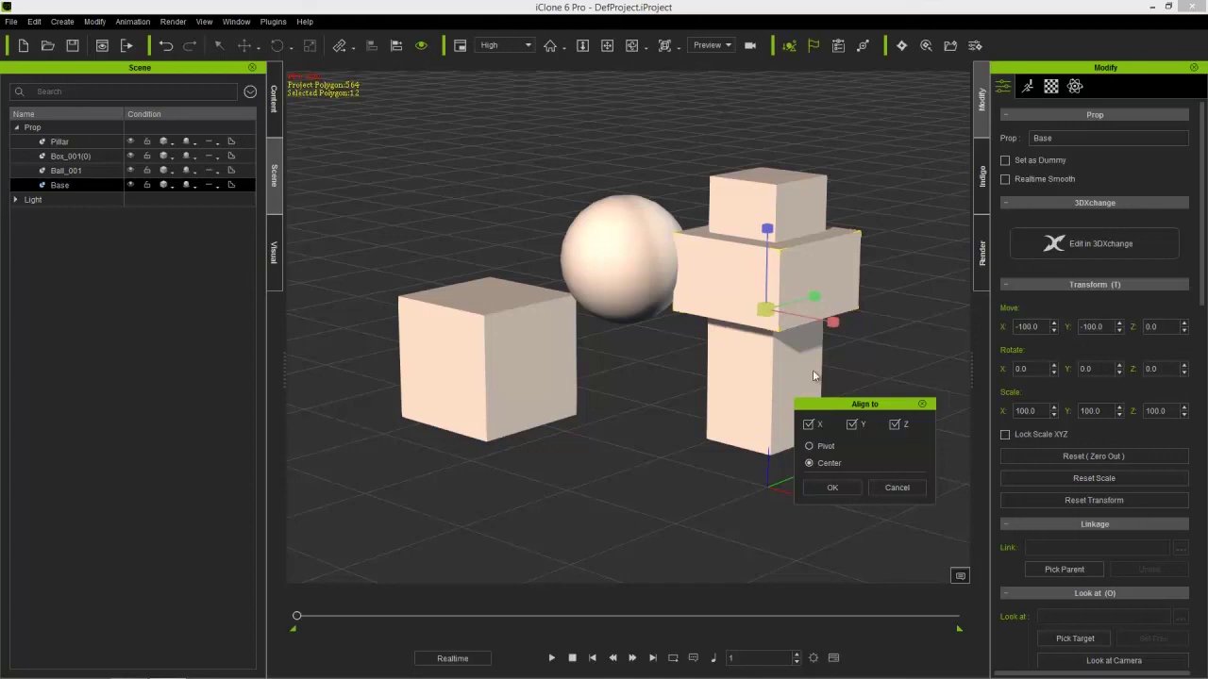
{"action": "left_click", "coordinate": [826, 448]}
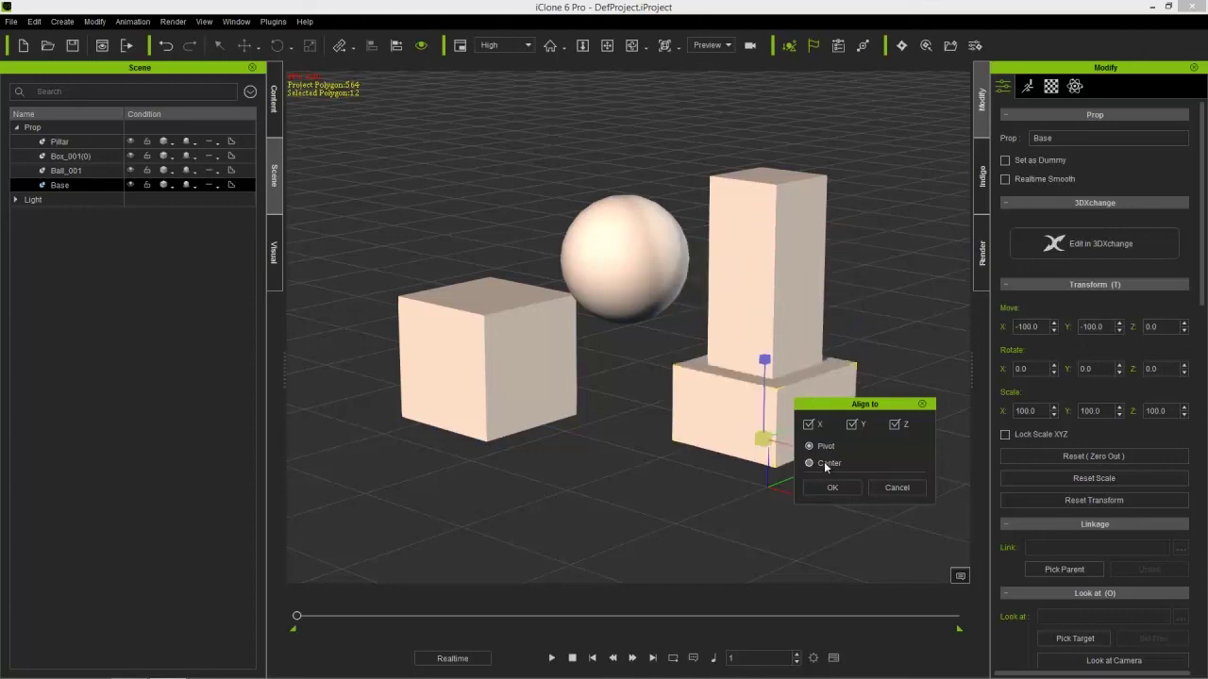
{"action": "left_click", "coordinate": [826, 464]}
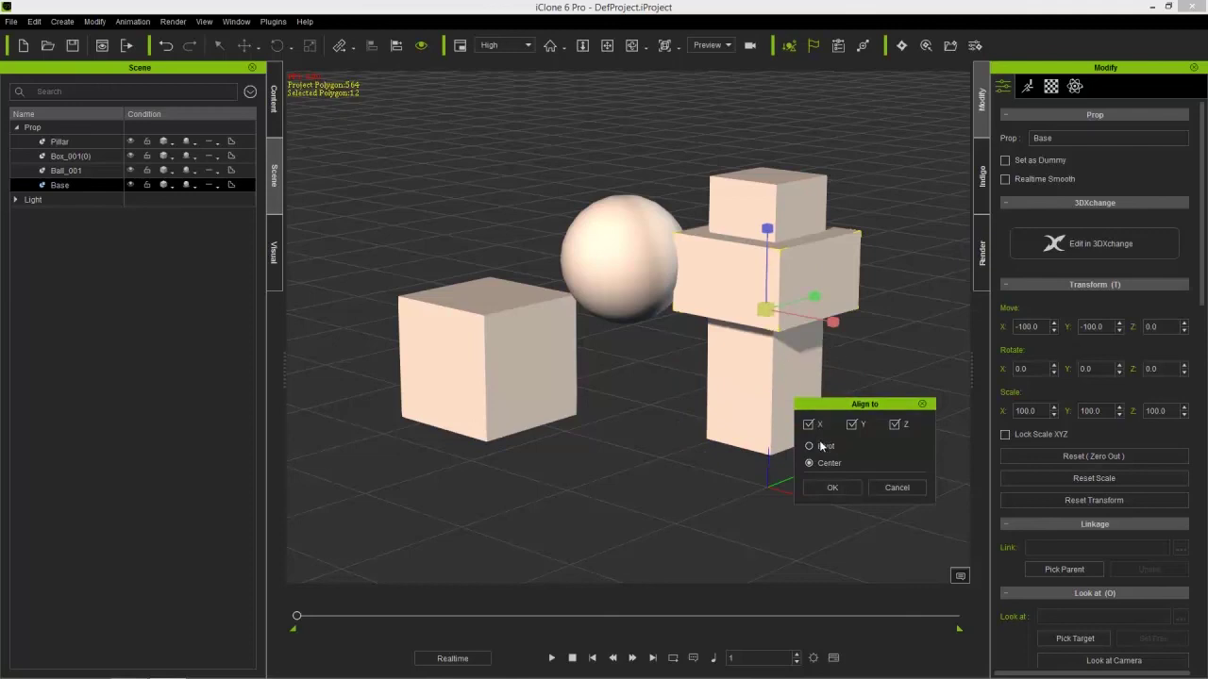
{"action": "left_click", "coordinate": [821, 450]}
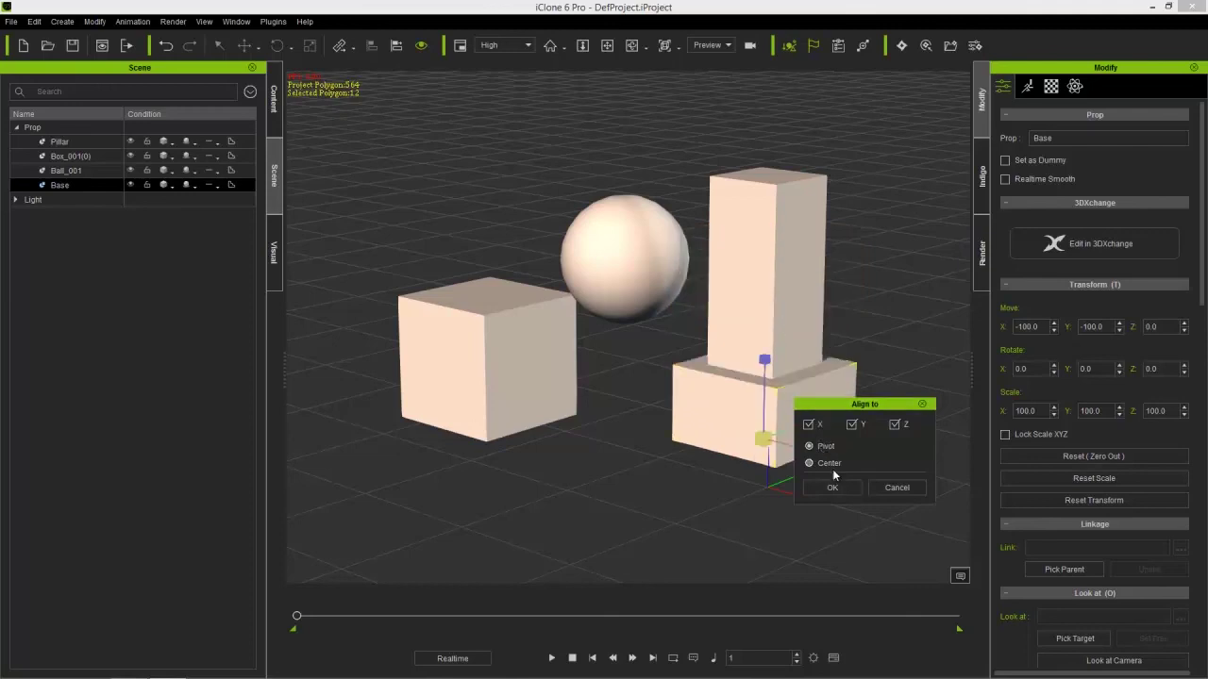
{"action": "left_click", "coordinate": [833, 487]}
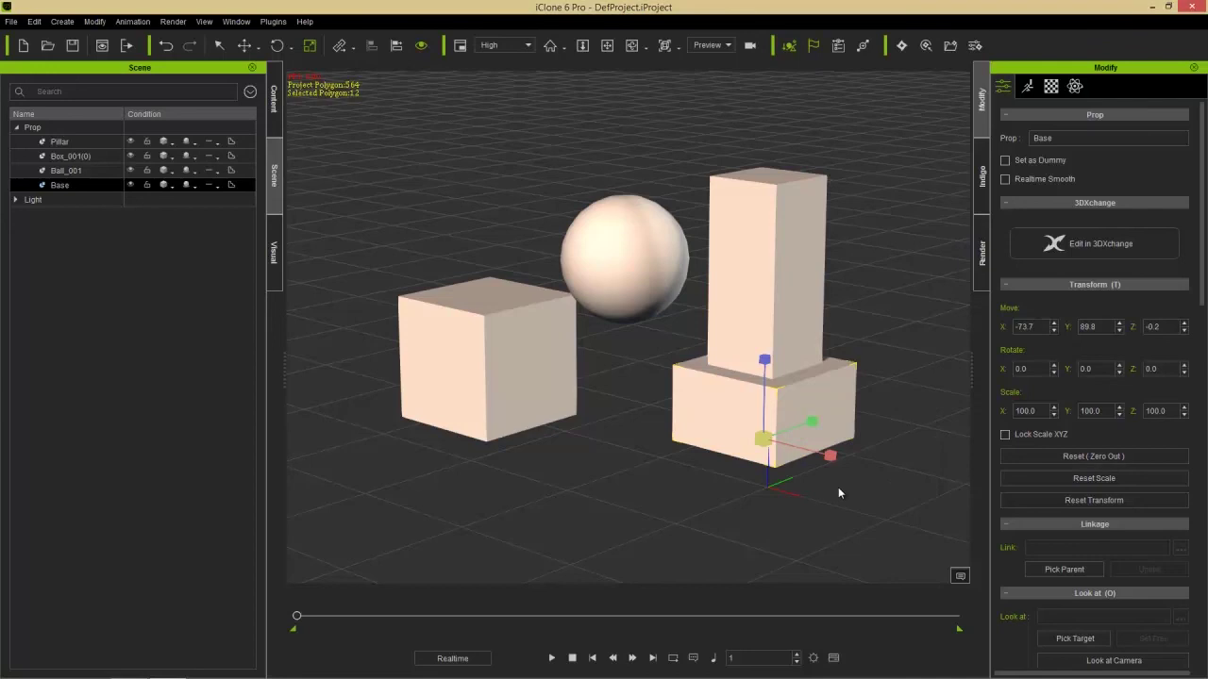
Step: Align the cube Box_001(0) to the Pillar's pivot on X, Y and Z, and narrow its X scale to 45.4
{"action": "left_click", "coordinate": [491, 342]}
{"action": "key", "text": "ctrl+l"}
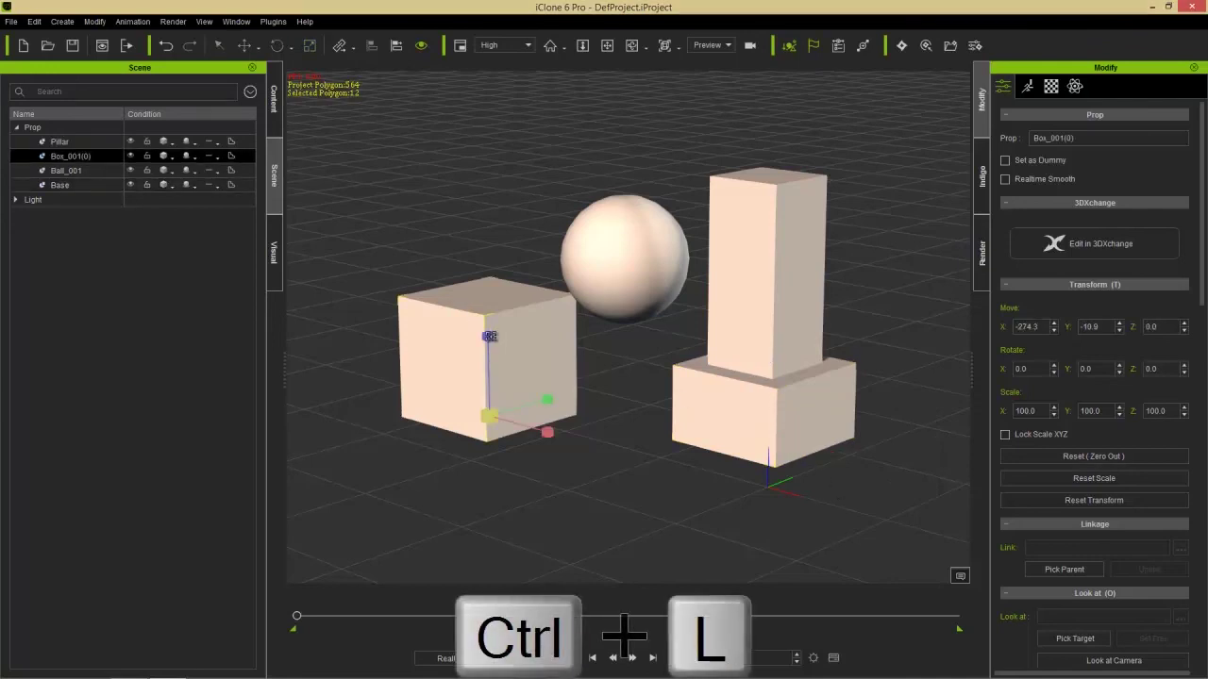
{"action": "left_click", "coordinate": [752, 280]}
{"action": "left_click", "coordinate": [808, 424]}
{"action": "left_click", "coordinate": [852, 425]}
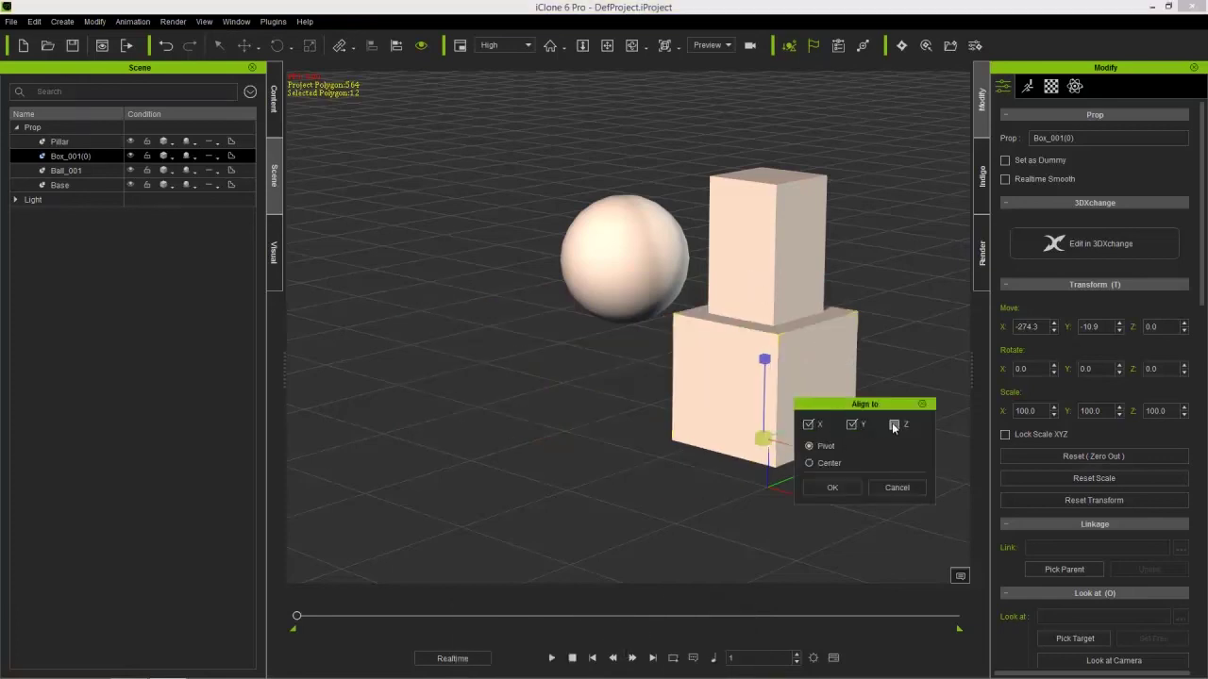
{"action": "left_click", "coordinate": [896, 425]}
{"action": "left_click", "coordinate": [835, 487]}
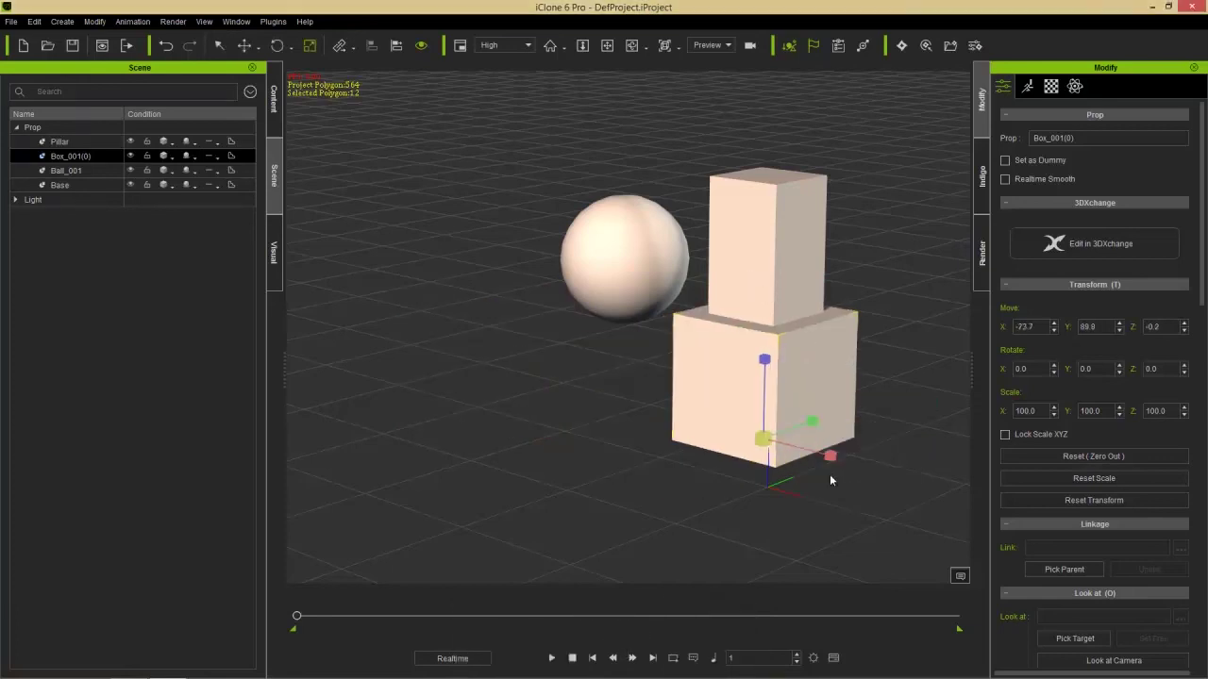
{"action": "left_click_drag", "start_coordinate": [830, 459], "coordinate": [736, 453]}
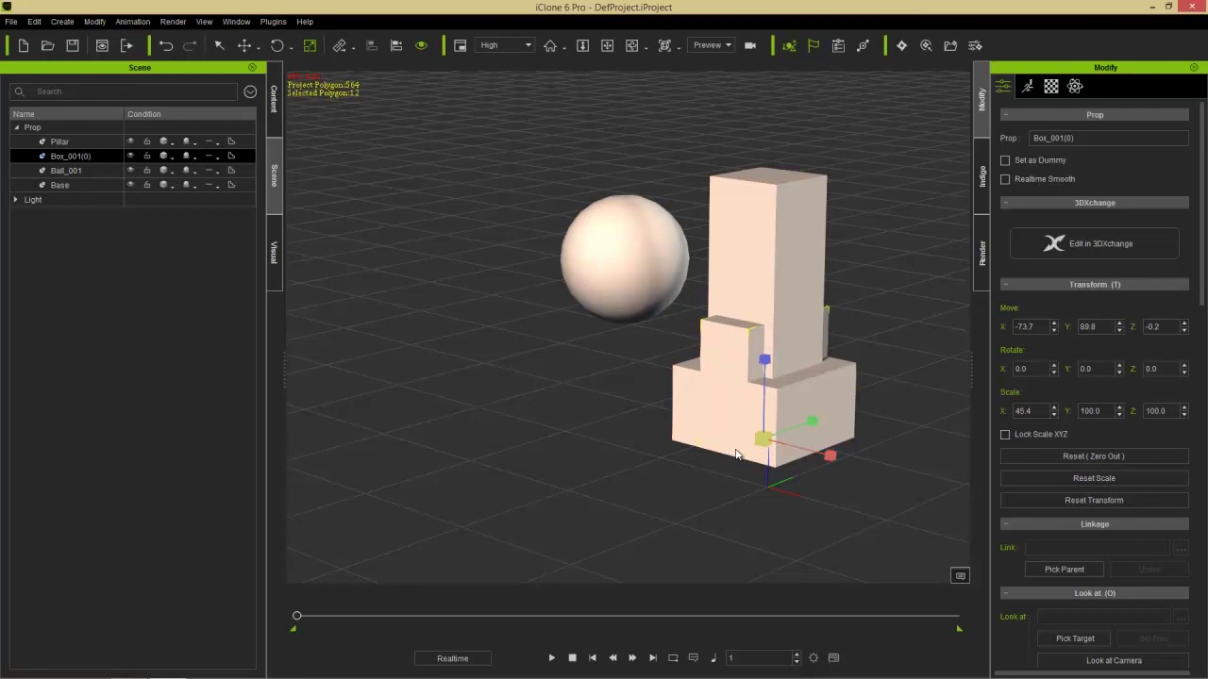
Step: Align the ball to the Pillar's pivot on the X and Y axes only
{"action": "left_click", "coordinate": [630, 276]}
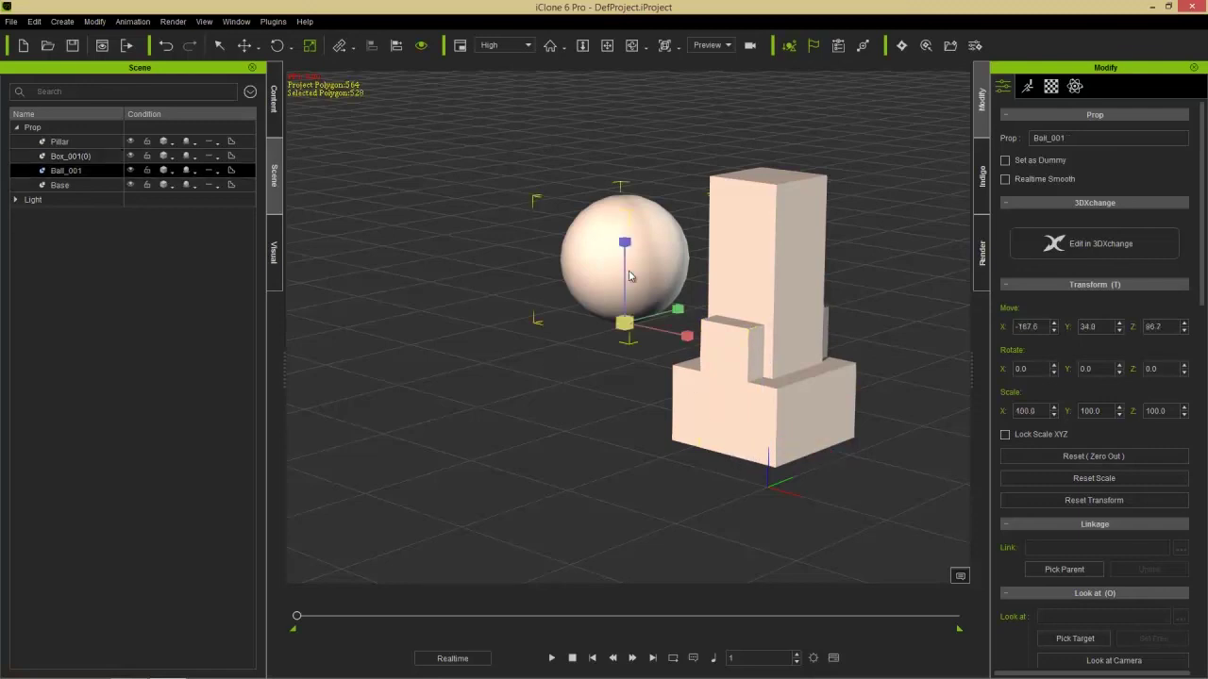
{"action": "key", "text": "ctrl+l"}
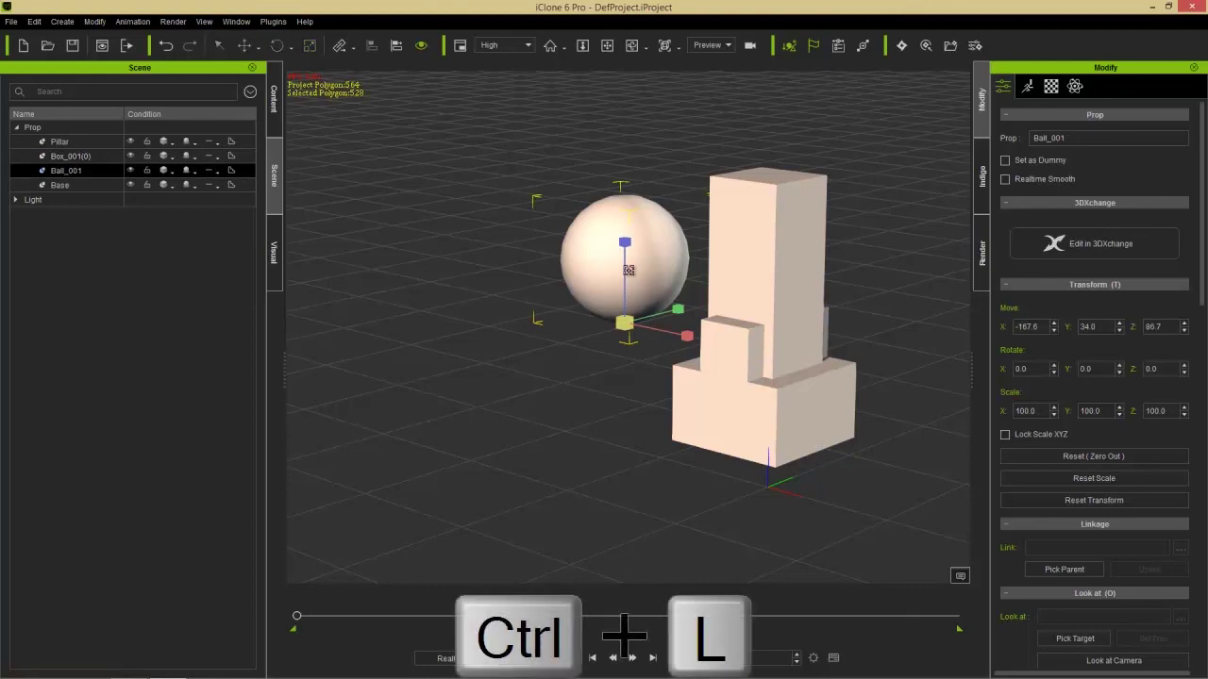
{"action": "left_click", "coordinate": [775, 243]}
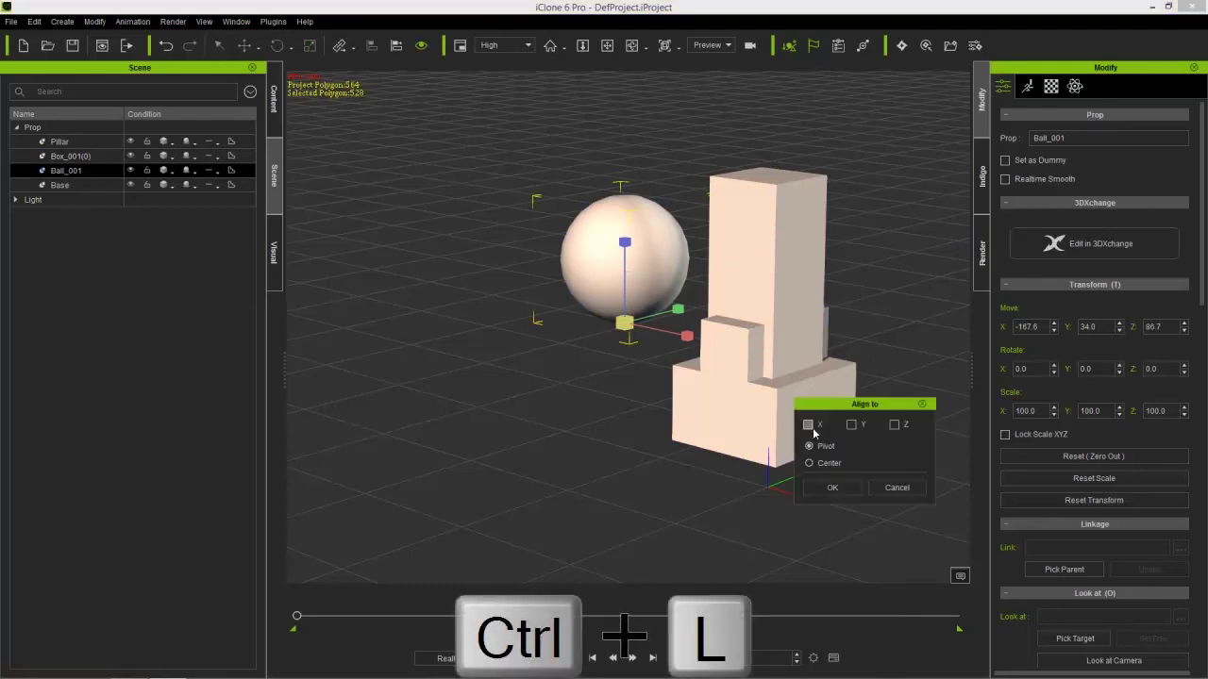
{"action": "left_click", "coordinate": [808, 424]}
{"action": "left_click", "coordinate": [853, 425]}
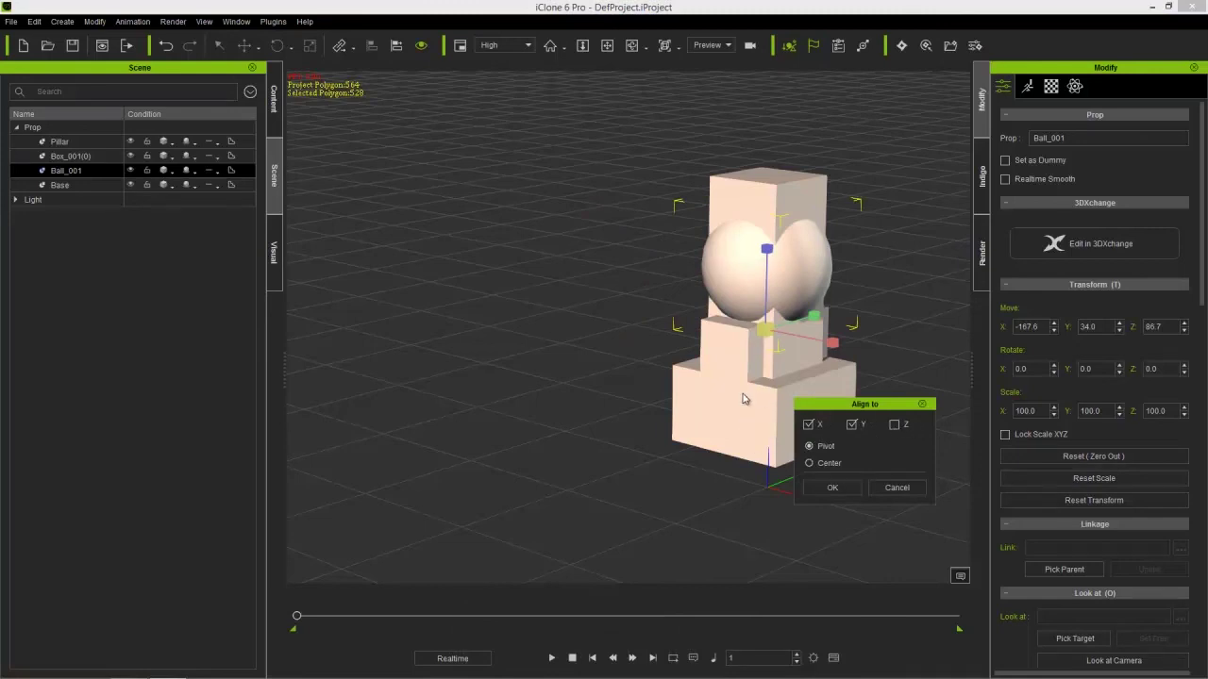
{"action": "left_click", "coordinate": [833, 488]}
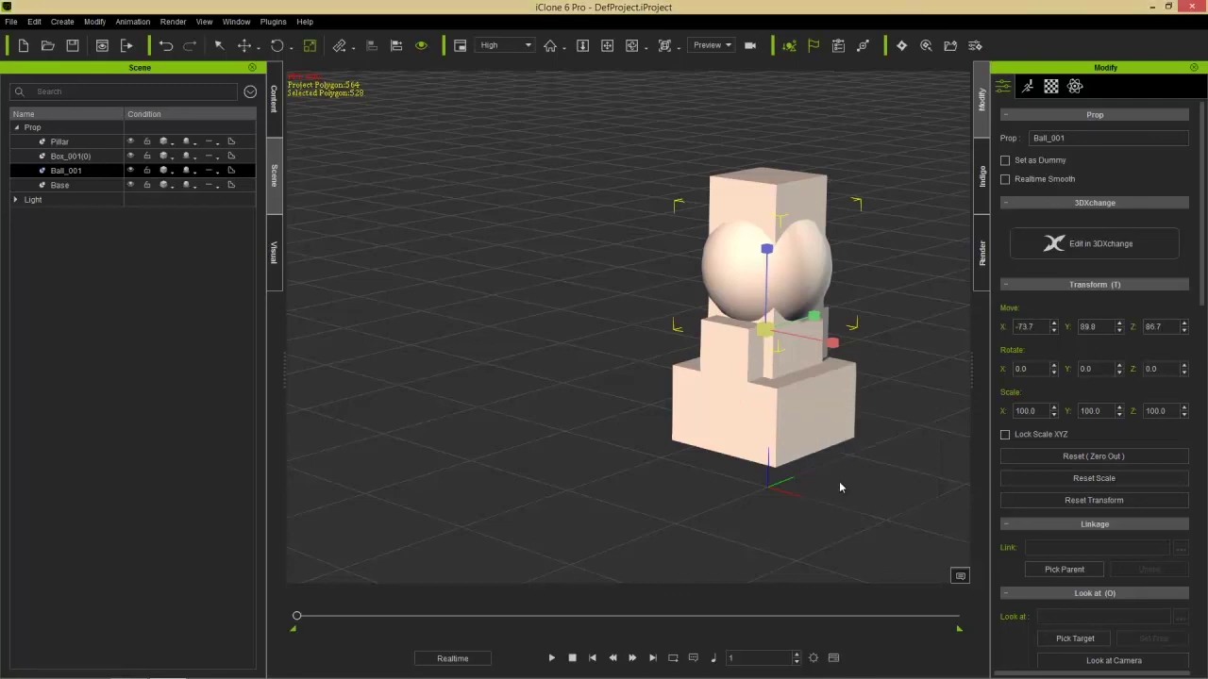
Step: Move the ball straight up along Z to 198.9 so it rests on top of the Pillar
{"action": "middle_click_drag", "start_coordinate": [816, 315], "coordinate": [771, 411]}
{"action": "key", "text": "w"}
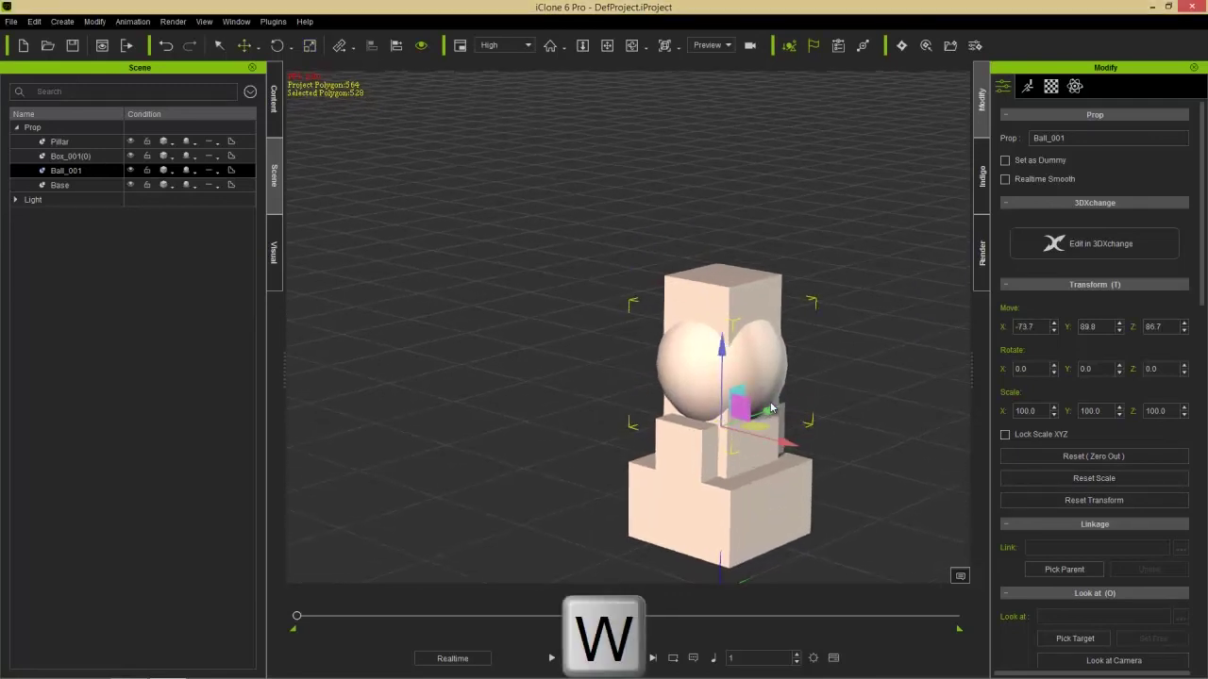
{"action": "left_click_drag", "start_coordinate": [723, 348], "coordinate": [739, 213]}
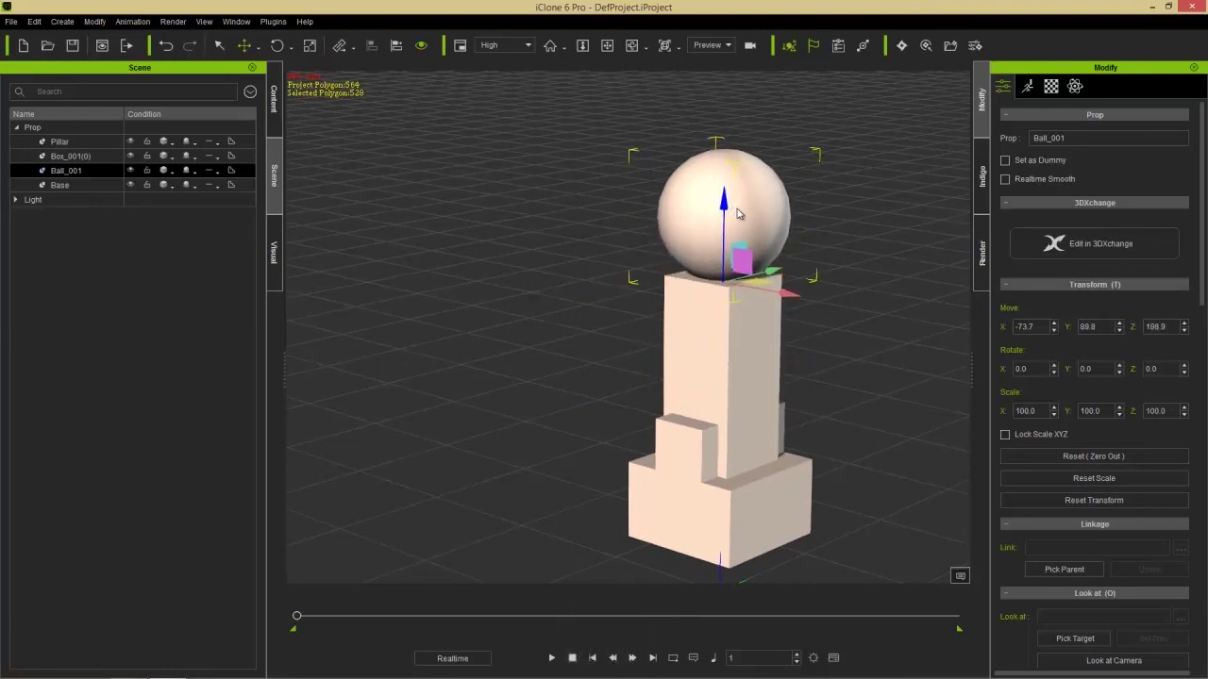
{"action": "right_click_drag", "start_coordinate": [802, 453], "coordinate": [655, 426]}
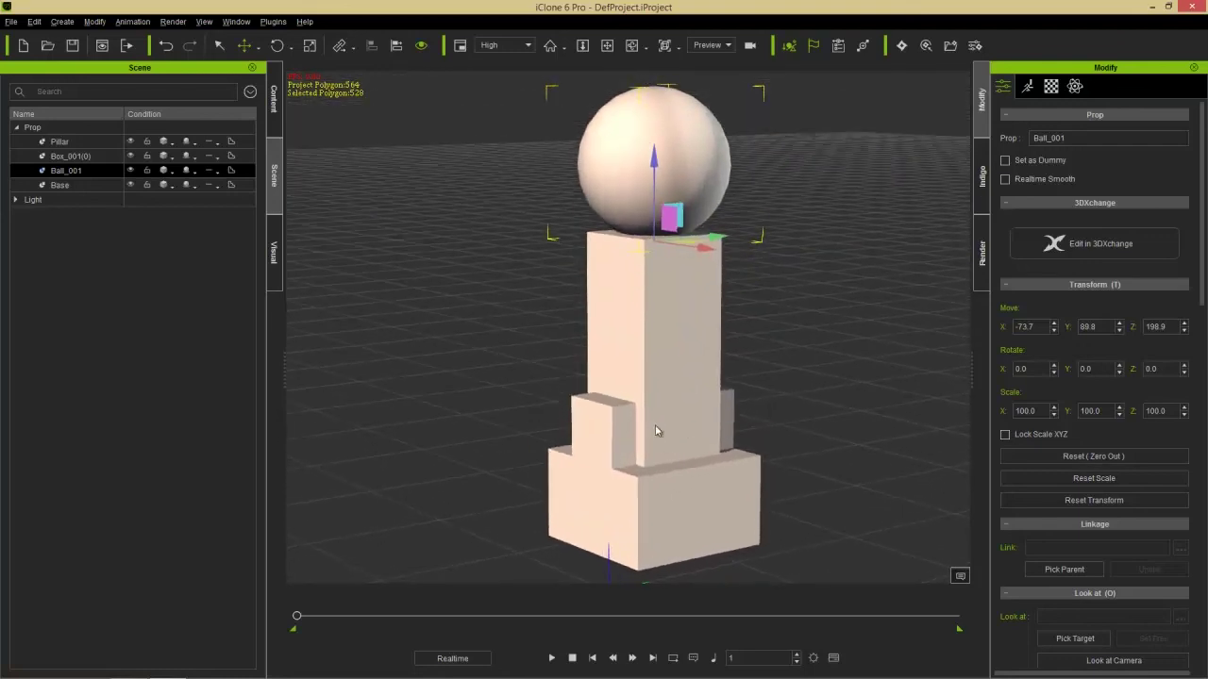